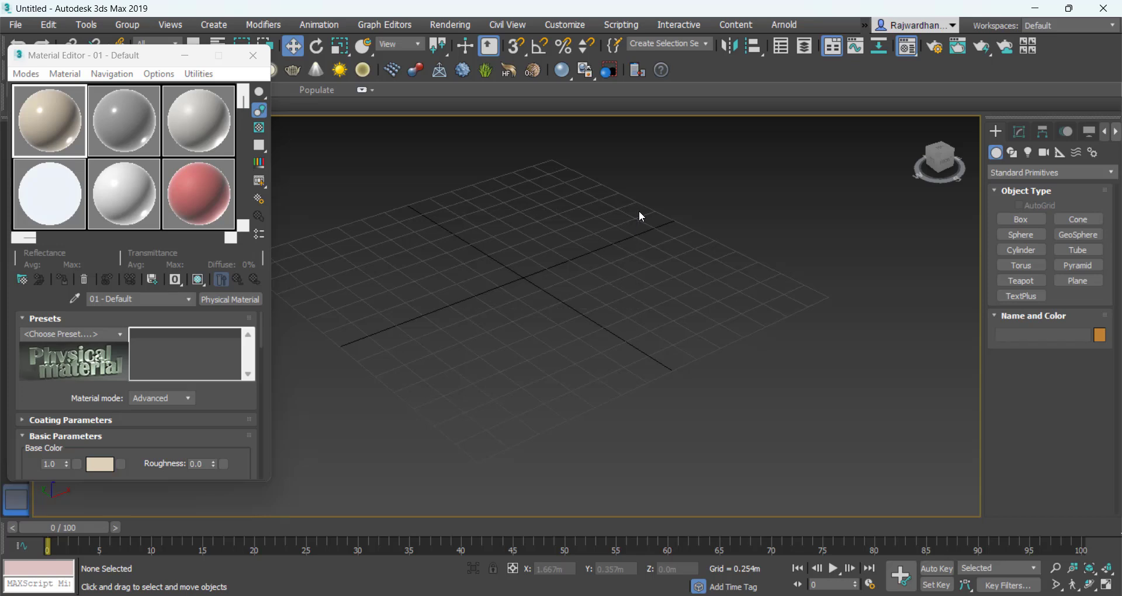
- Close the Material Editor and create a plane about 3.67 m long and 3.65 m wide covering the grid
{"action": "key", "text": "m"}
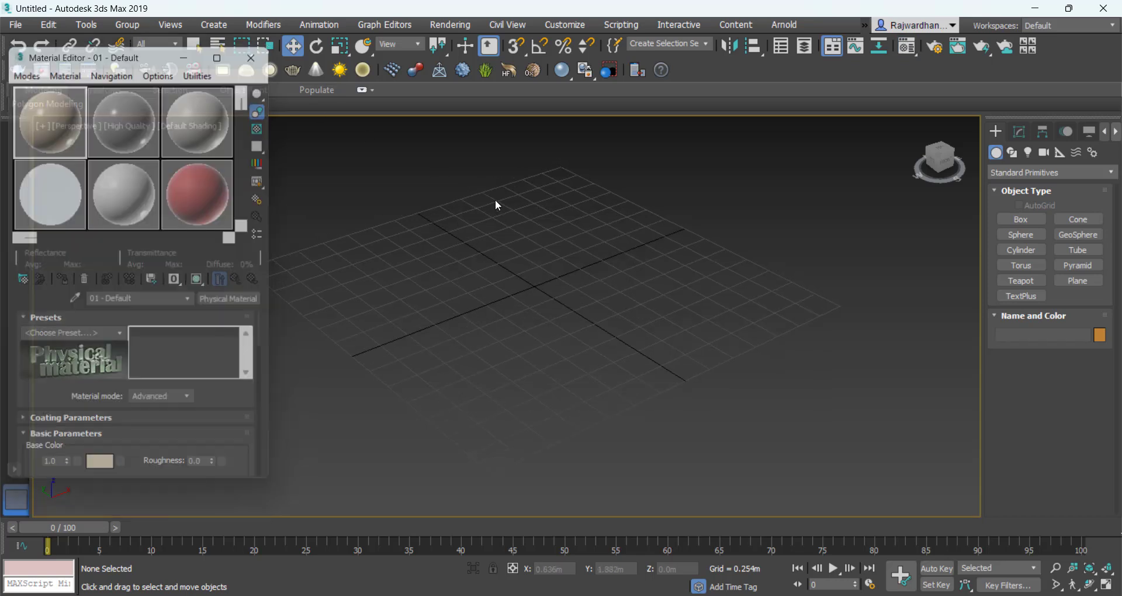
{"action": "left_click", "coordinate": [1057, 283]}
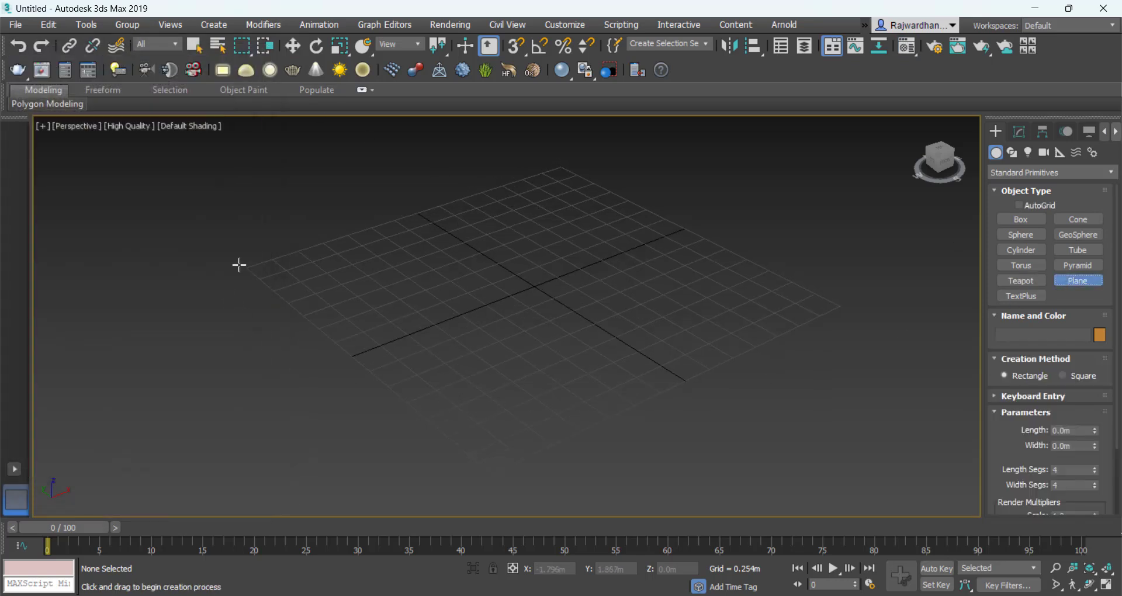
{"action": "left_click_drag", "start_coordinate": [240, 266], "coordinate": [849, 305]}
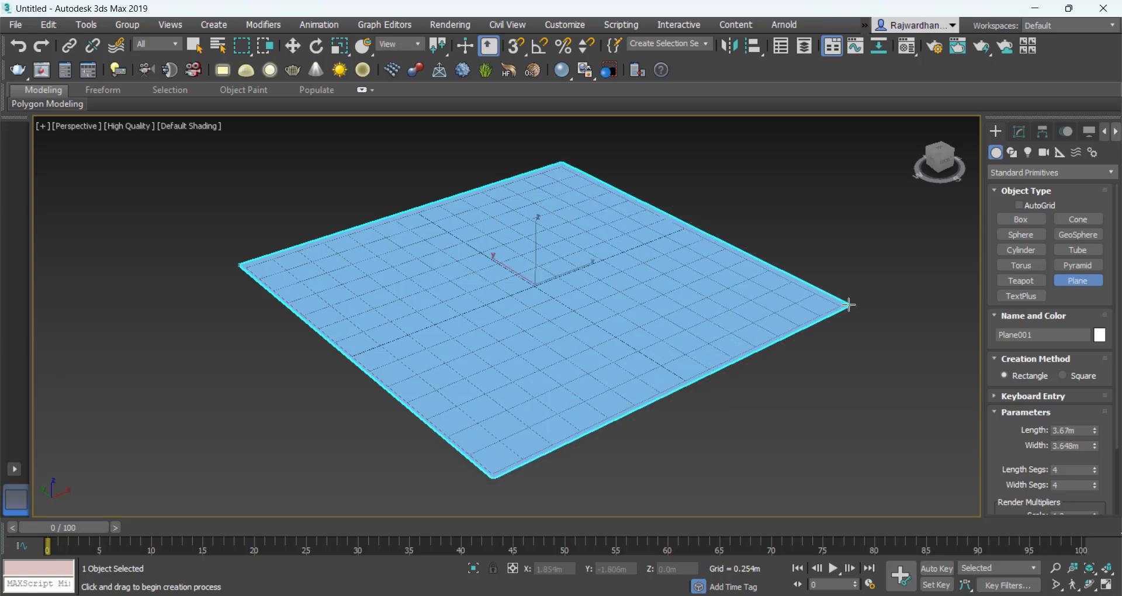
- Create a teapot with a radius of about 0.69 m at the middle of the plane and deselect it
{"action": "left_click", "coordinate": [1017, 282]}
{"action": "left_click_drag", "start_coordinate": [529, 290], "coordinate": [566, 329]}
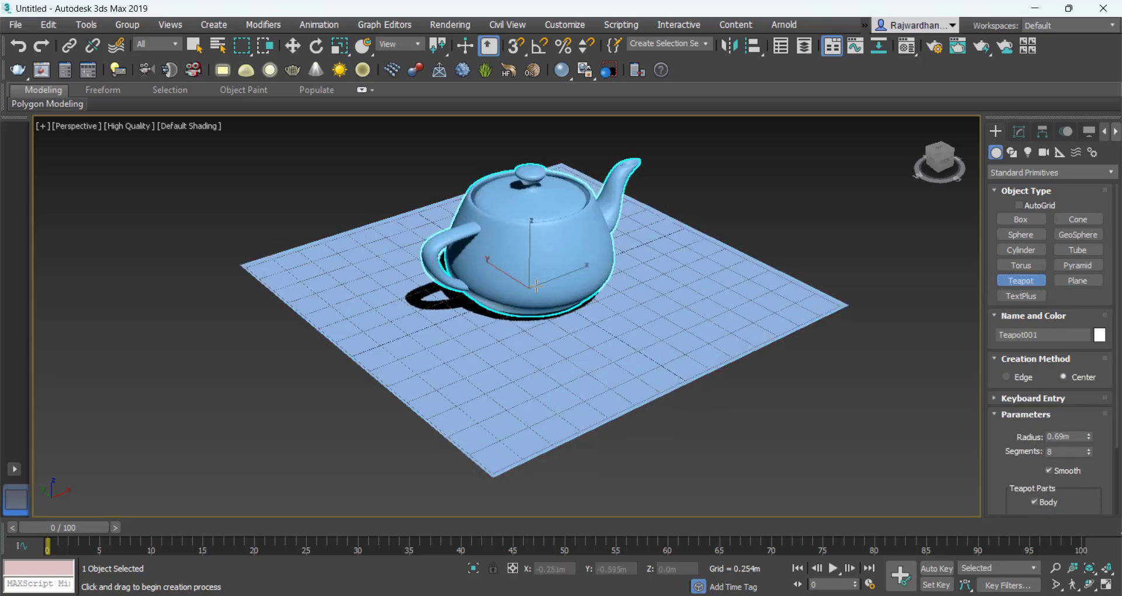
{"action": "key", "text": "w"}
{"action": "left_click", "coordinate": [747, 184]}
{"action": "middle_click_drag", "start_coordinate": [614, 380], "coordinate": [584, 415]}
{"action": "scroll", "coordinate": [521, 305], "scroll_direction": "up", "scroll_amount": 5}
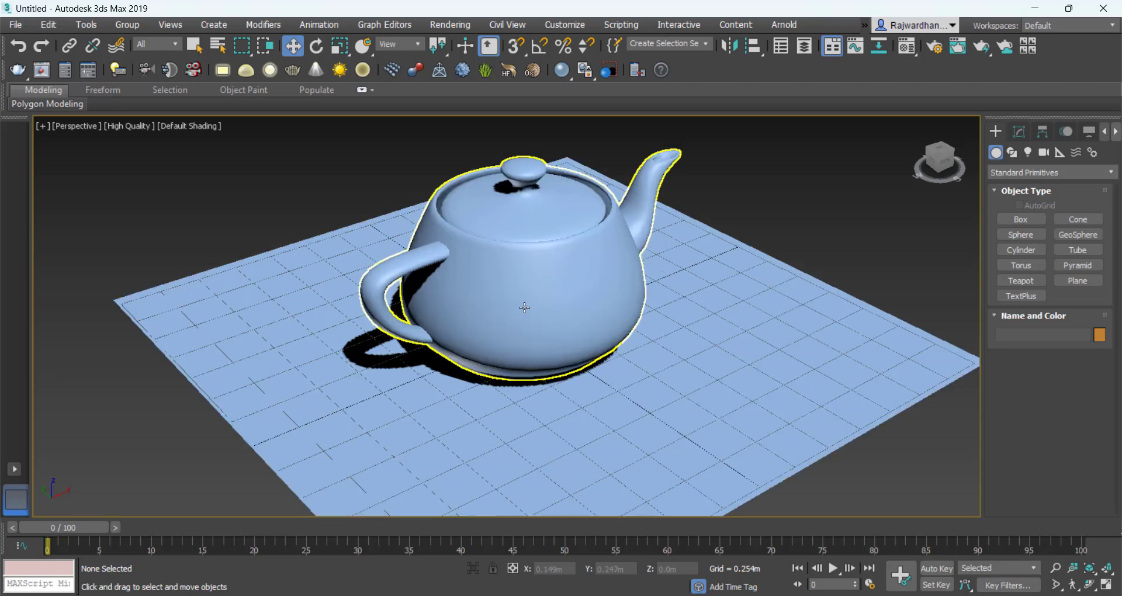
{"action": "scroll", "coordinate": [554, 293], "scroll_direction": "down", "scroll_amount": 3}
{"action": "middle_click_drag", "start_coordinate": [754, 224], "coordinate": [713, 240]}
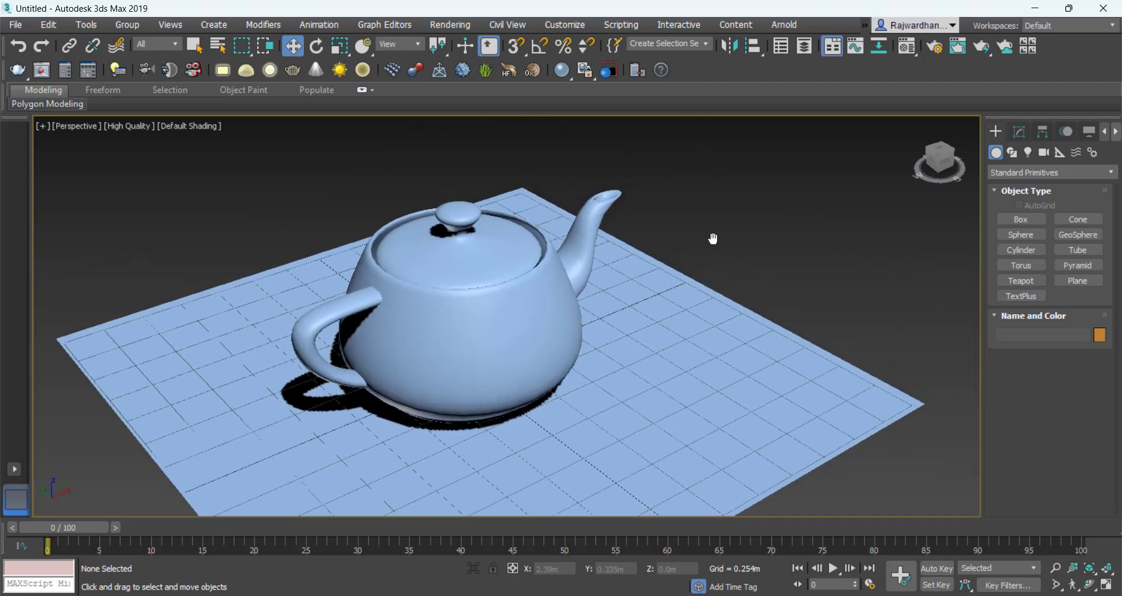
- Show the Material Editor's first sample slot in an enlarged preview with a checkered background
{"action": "key", "text": "m"}
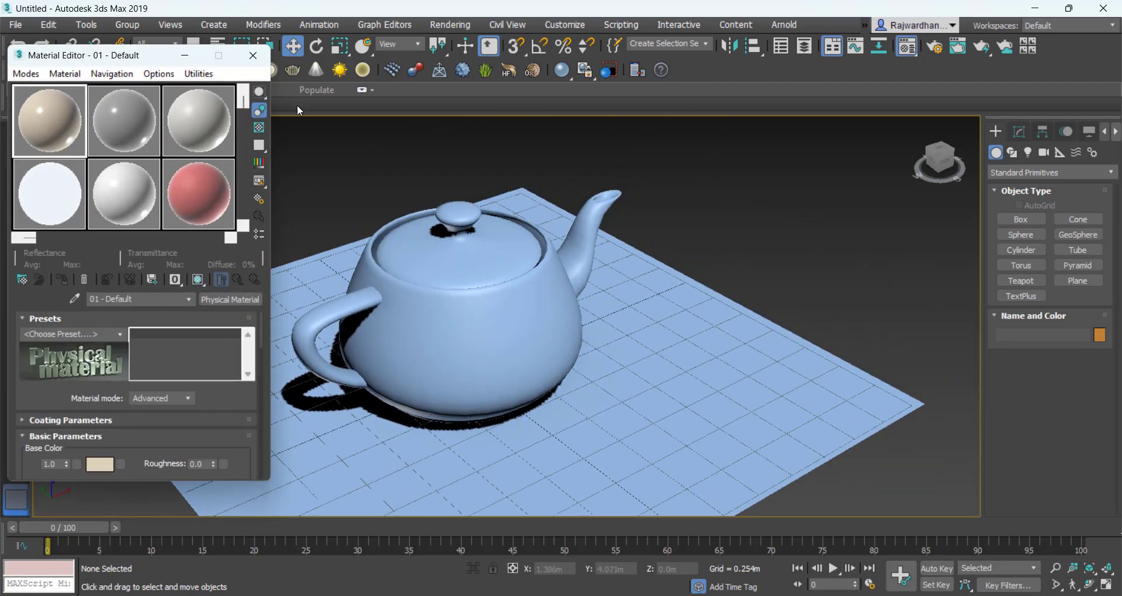
{"action": "left_click_drag", "start_coordinate": [141, 63], "coordinate": [165, 65]}
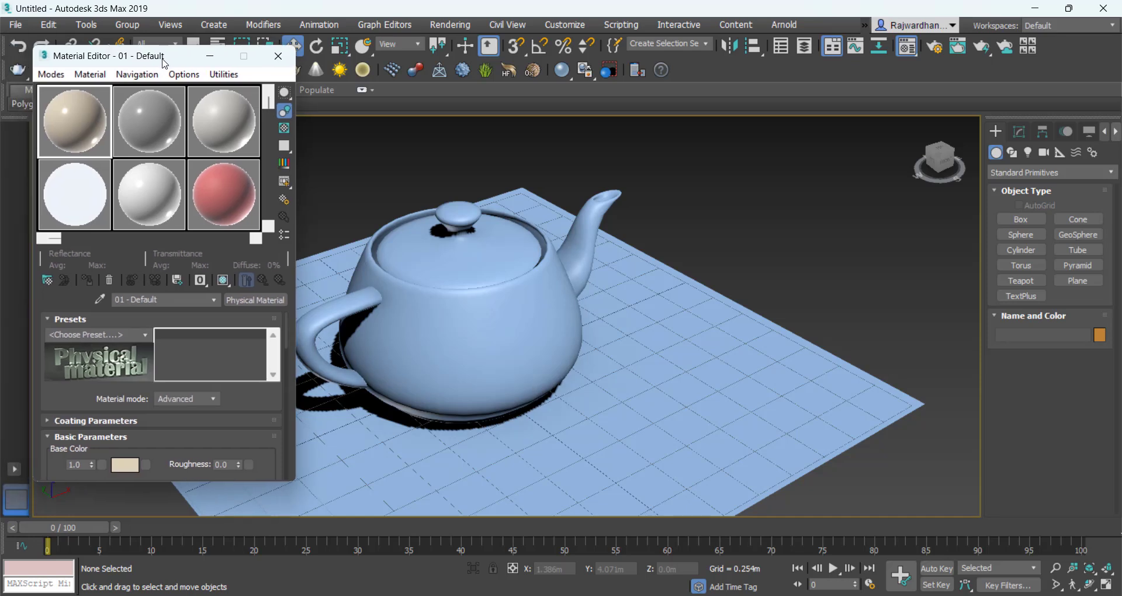
{"action": "double_click", "coordinate": [72, 127]}
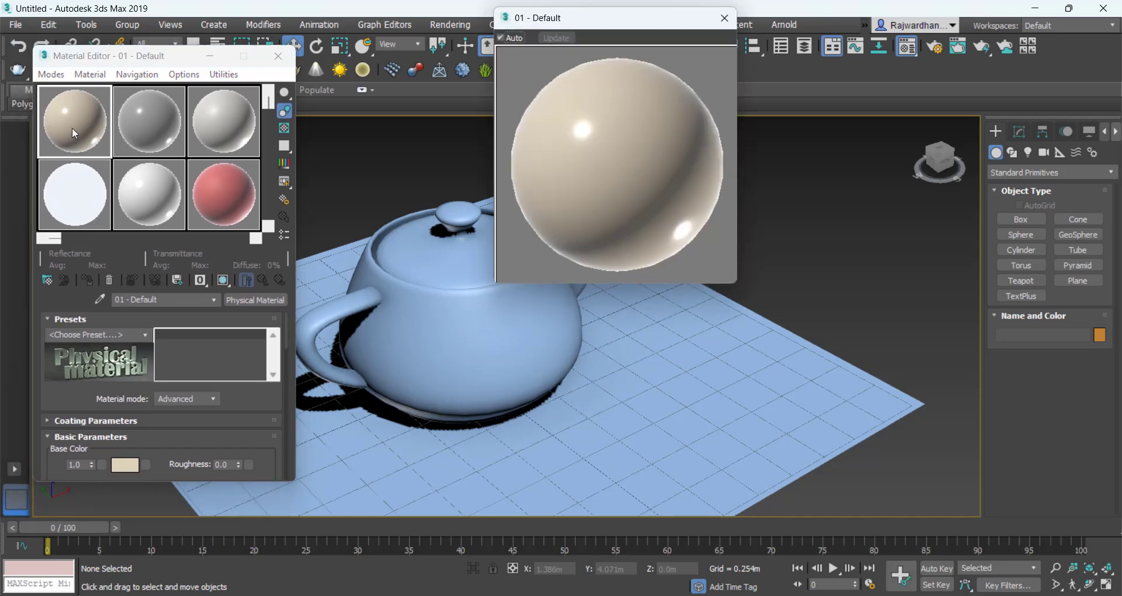
{"action": "left_click", "coordinate": [285, 129]}
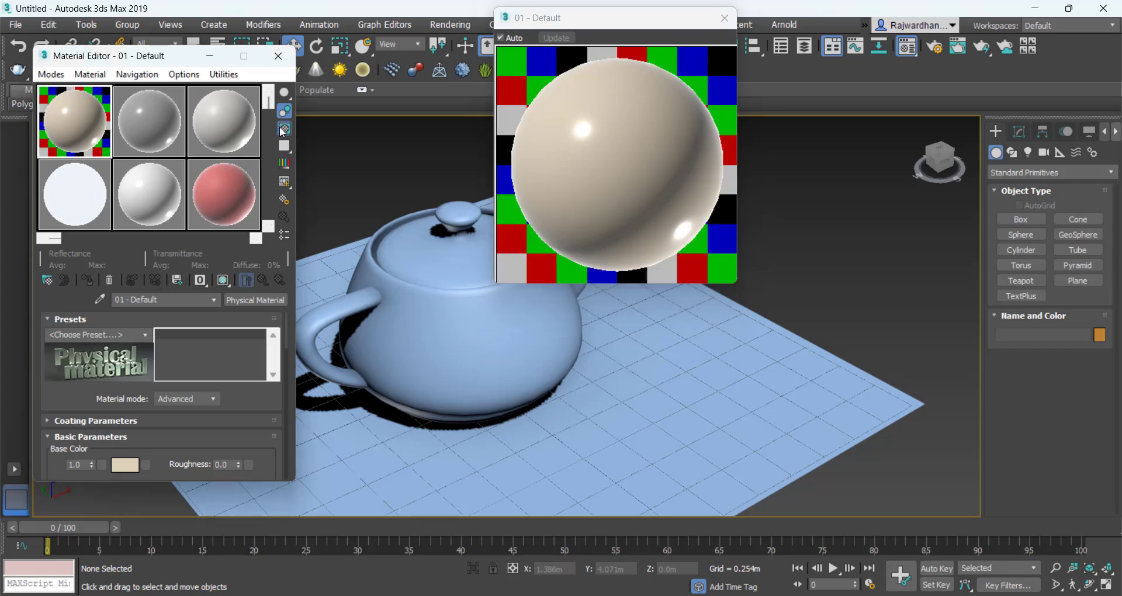
- Choose Scanline Renderer as the production renderer in the render setup
{"action": "left_click", "coordinate": [264, 300]}
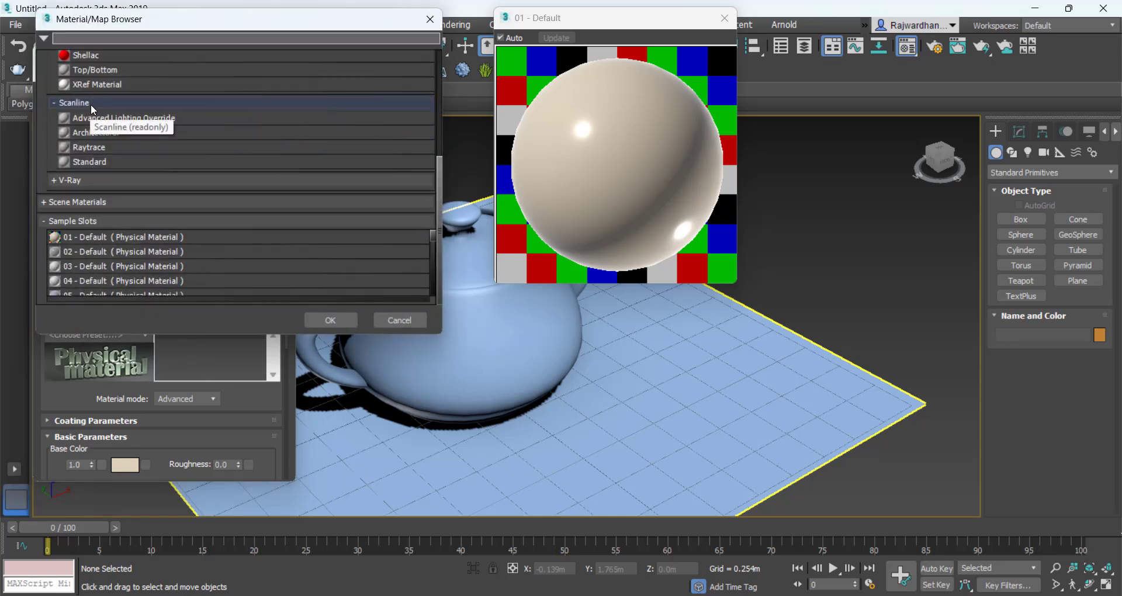
{"action": "left_click", "coordinate": [431, 19]}
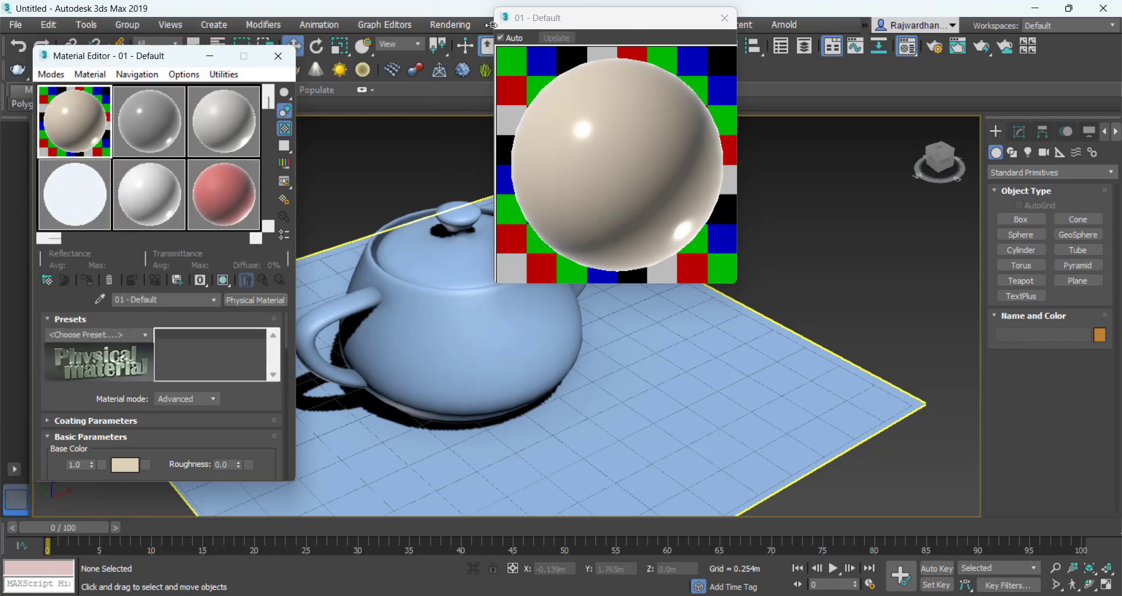
{"action": "left_click", "coordinate": [449, 25]}
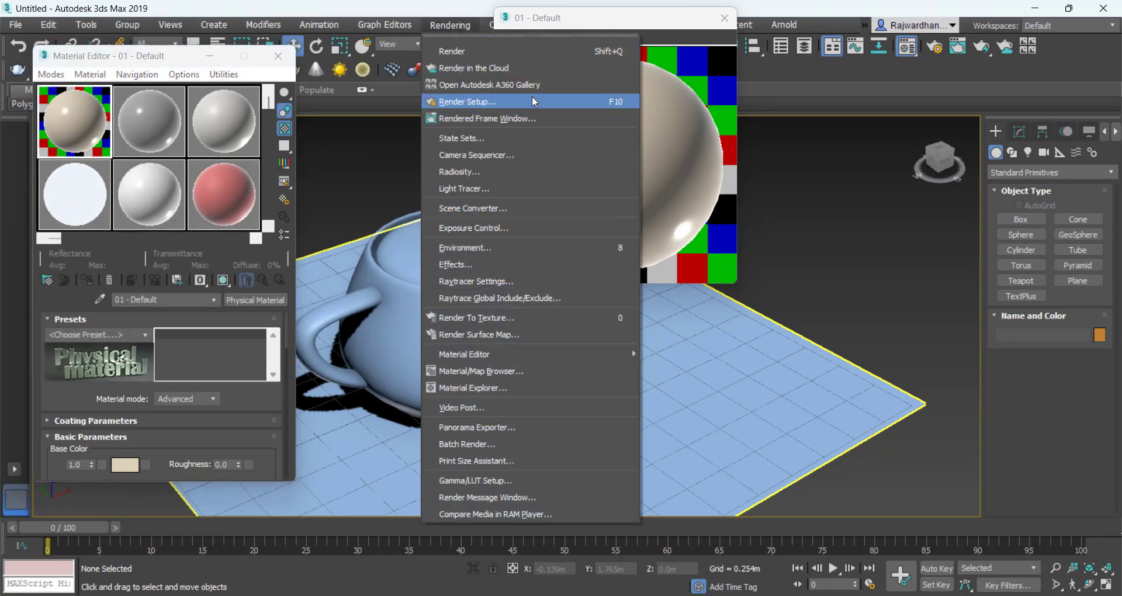
{"action": "left_click", "coordinate": [532, 100]}
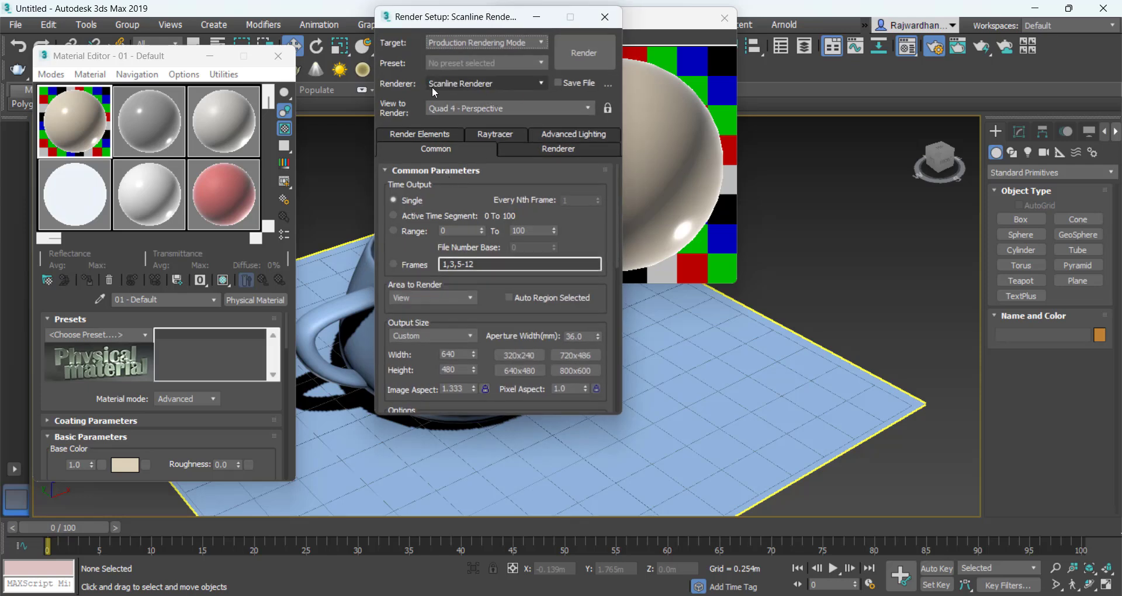
{"action": "left_click", "coordinate": [514, 82]}
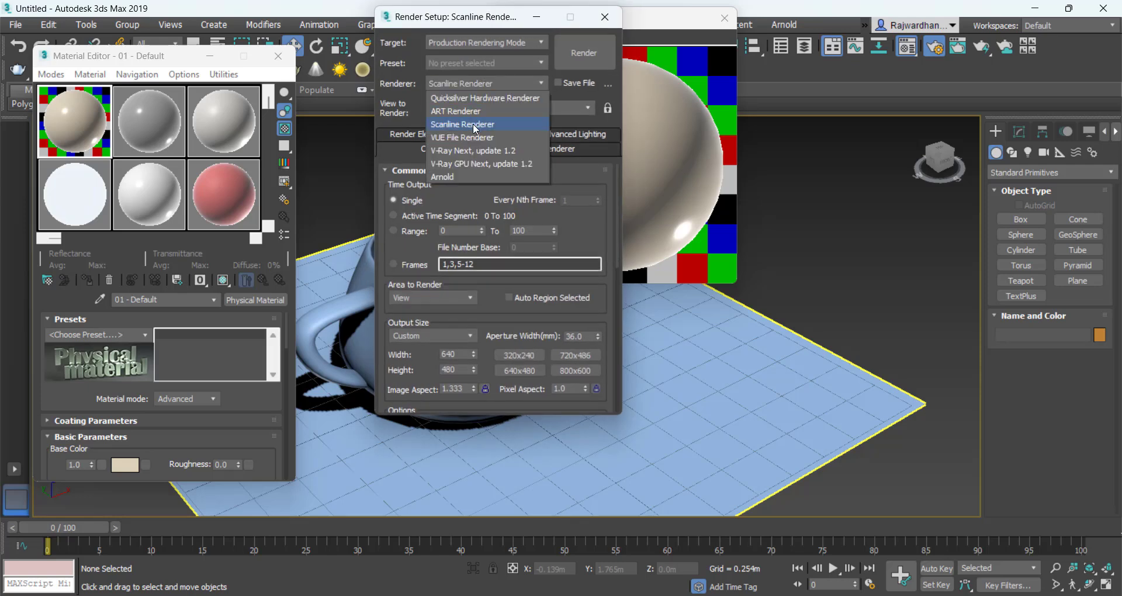
{"action": "left_click", "coordinate": [506, 125]}
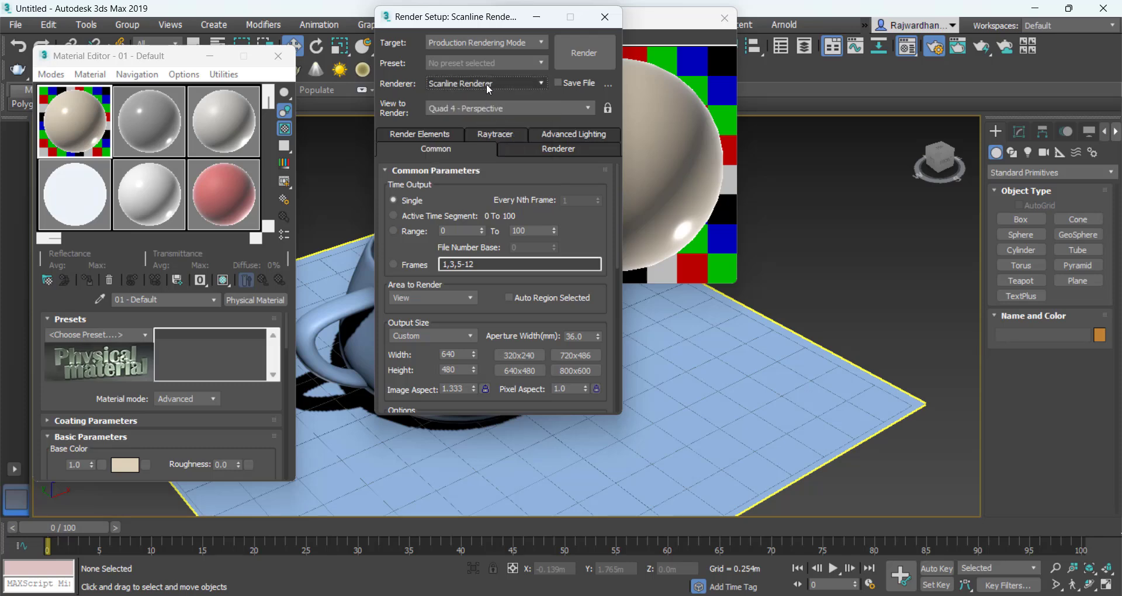
{"action": "left_click", "coordinate": [608, 16]}
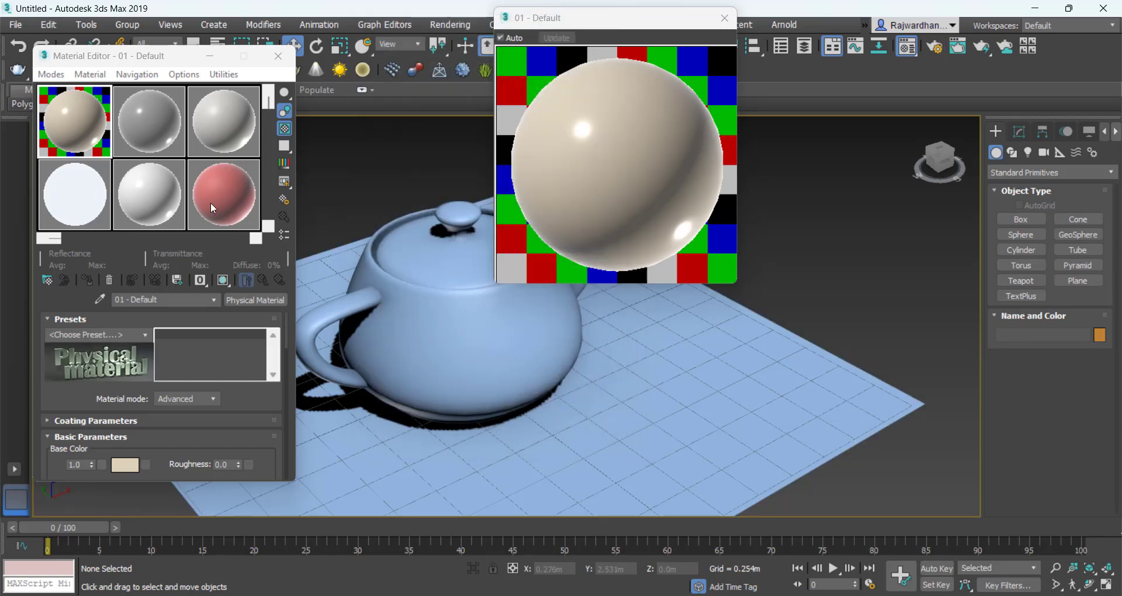
- Change the first sample slot's material type to Architectural and turn on its checkered preview background
{"action": "left_click", "coordinate": [270, 301]}
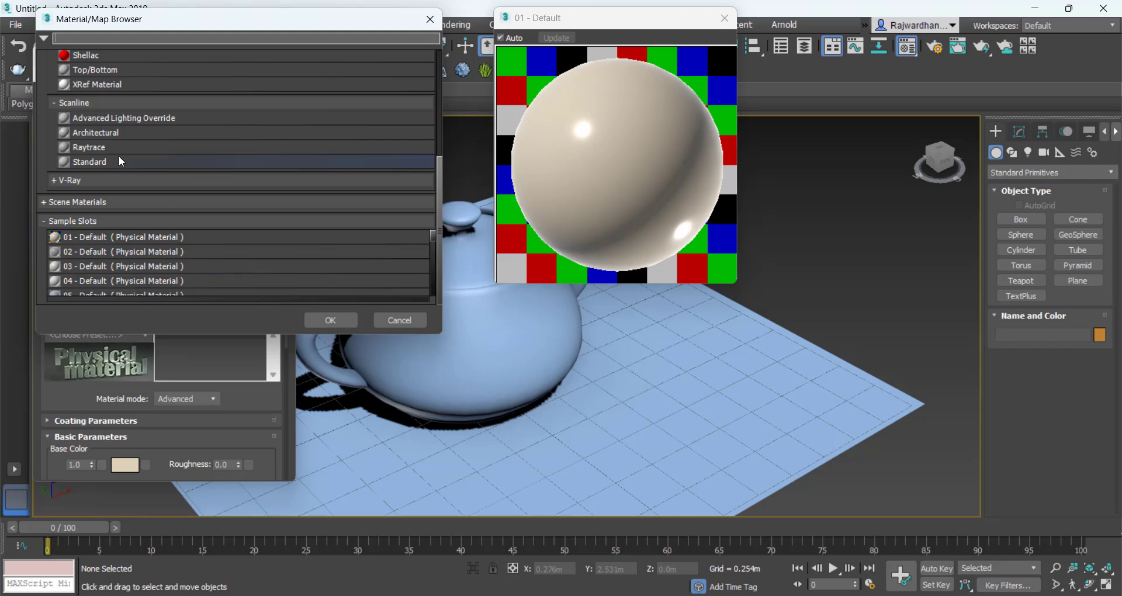
{"action": "left_click", "coordinate": [115, 131]}
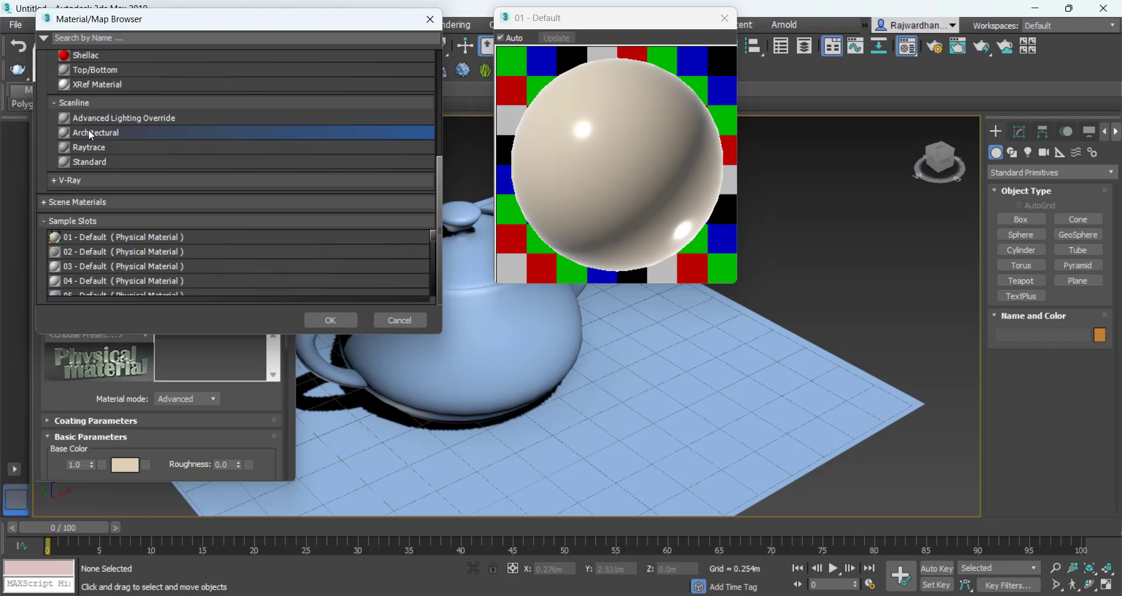
{"action": "left_click", "coordinate": [331, 320]}
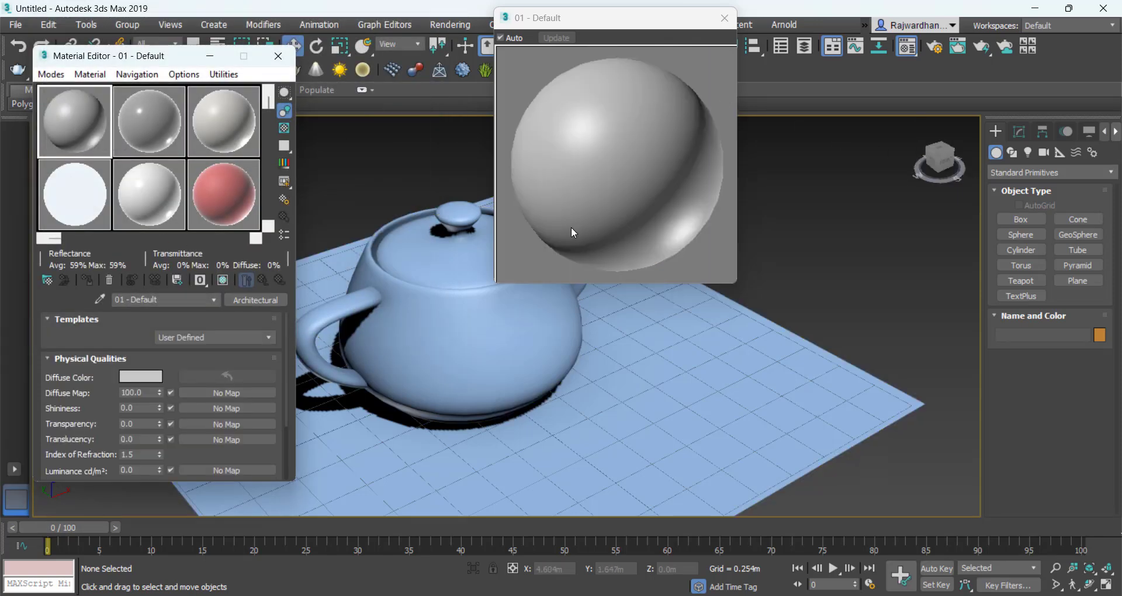
{"action": "left_click", "coordinate": [285, 129]}
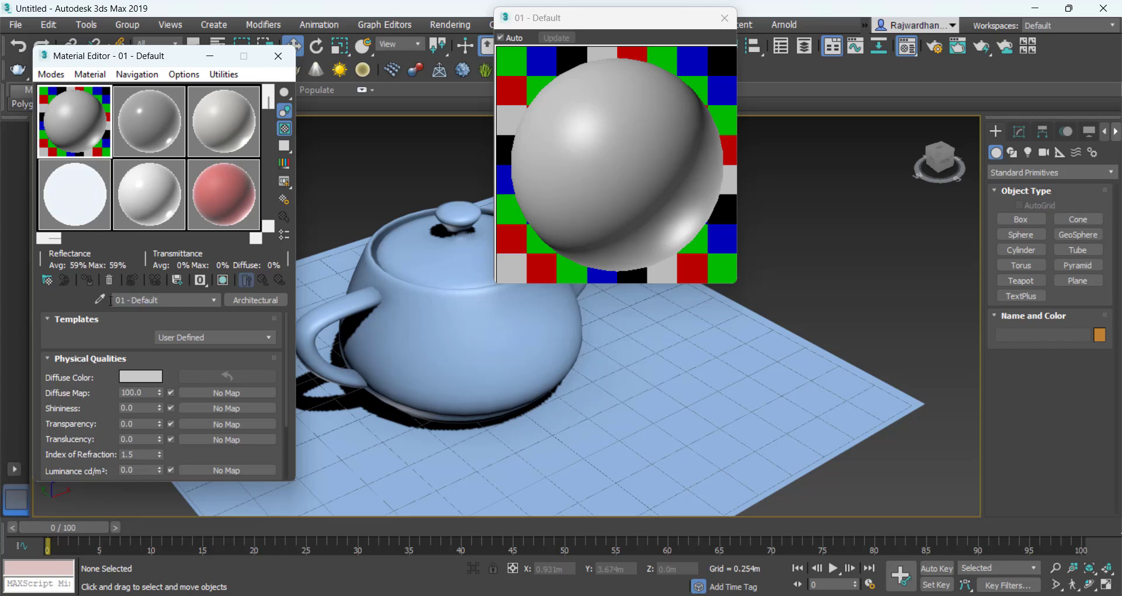
- Rename the Architectural material as "material 1"
{"action": "left_click_drag", "start_coordinate": [155, 305], "coordinate": [115, 306]}
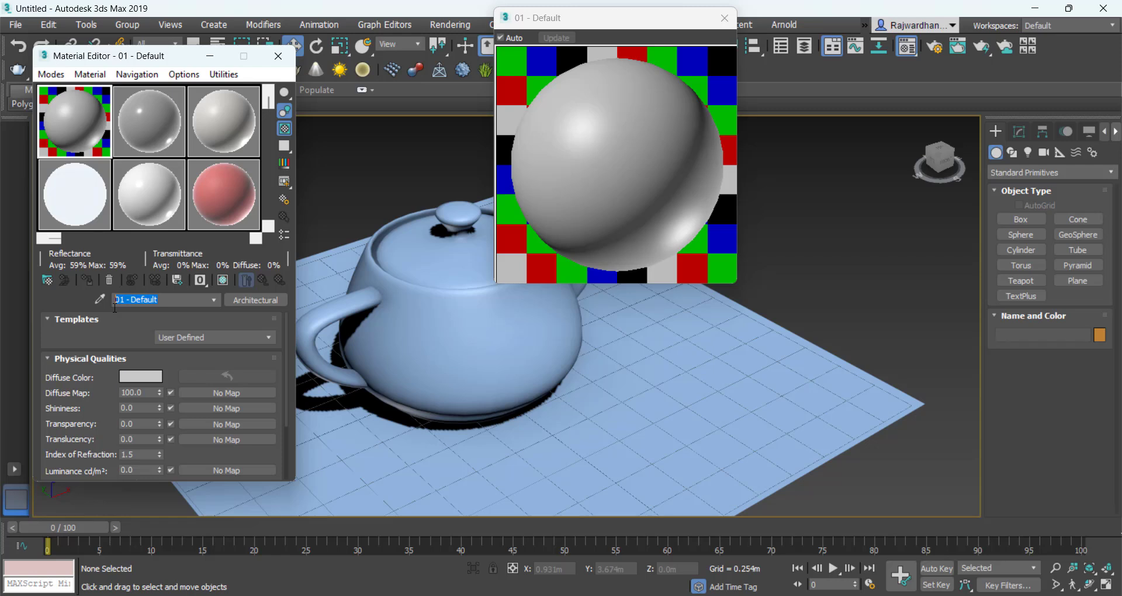
{"action": "type", "text": "materi"}
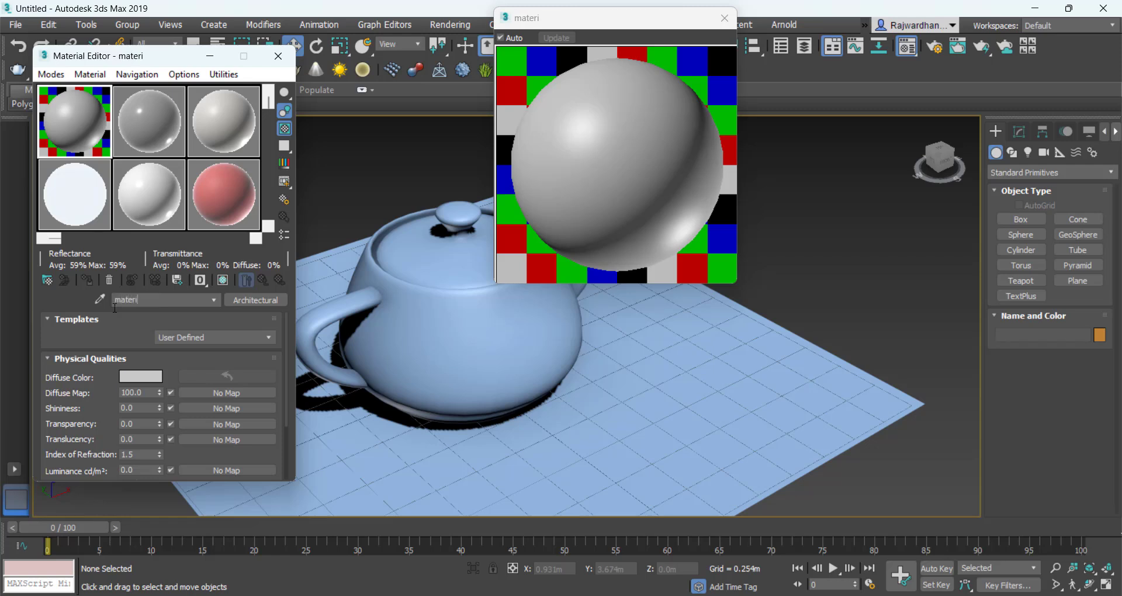
{"action": "type", "text": "al 1"}
{"action": "left_click", "coordinate": [232, 75]}
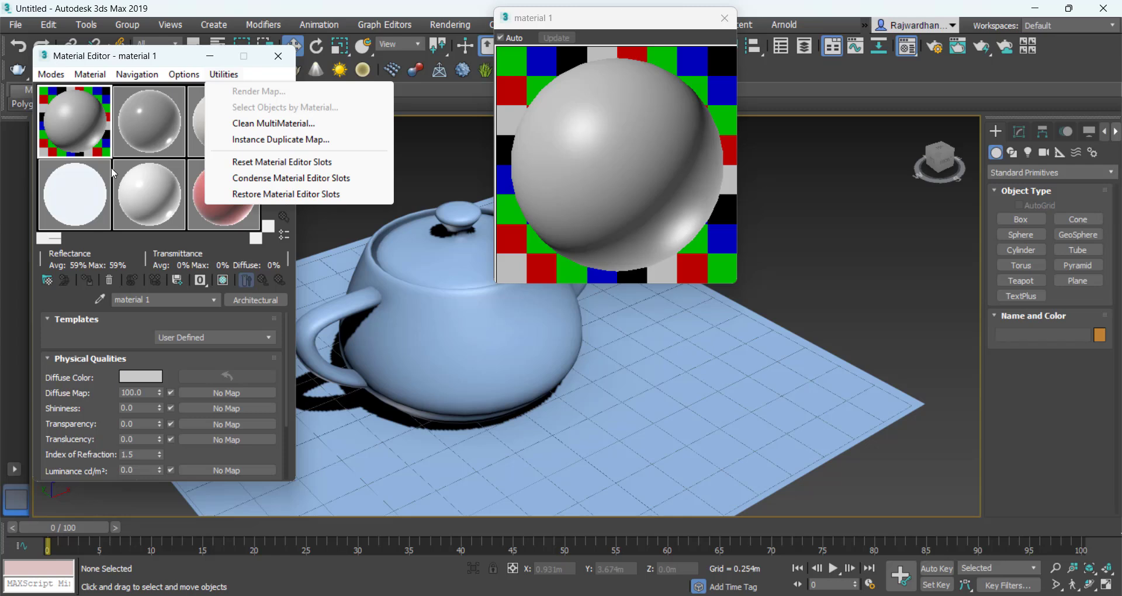
{"action": "left_click", "coordinate": [92, 140]}
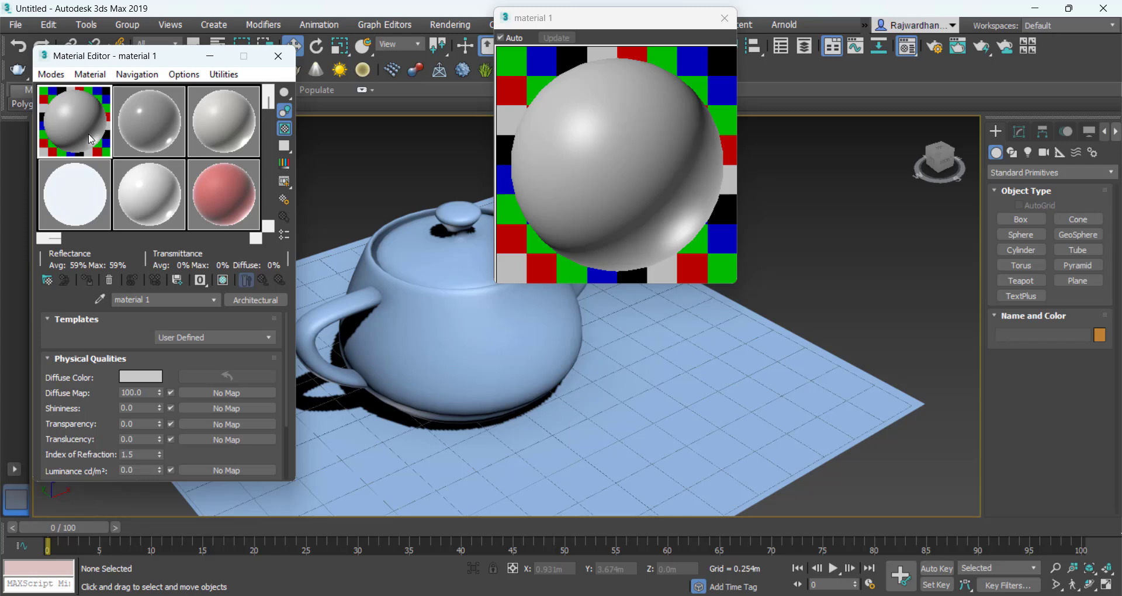
{"action": "left_click", "coordinate": [217, 339]}
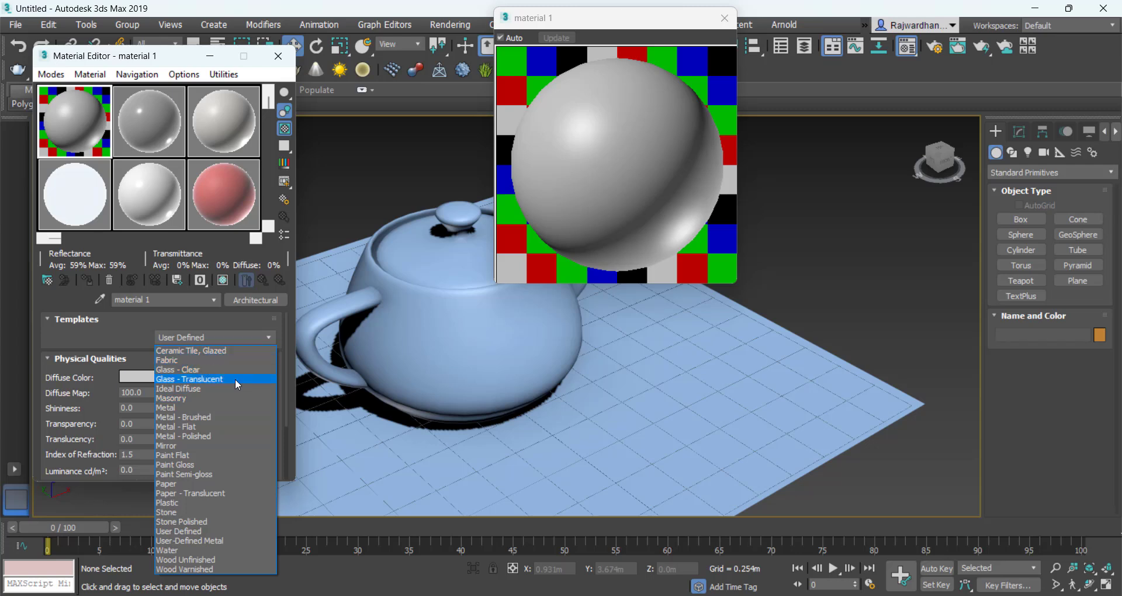
{"action": "left_click", "coordinate": [101, 334]}
- Select the plane under the teapot and assign material 1 to it
{"action": "left_click", "coordinate": [731, 392]}
{"action": "middle_click_drag", "start_coordinate": [683, 468], "coordinate": [732, 443]}
{"action": "scroll", "coordinate": [719, 444], "scroll_direction": "down", "scroll_amount": 2}
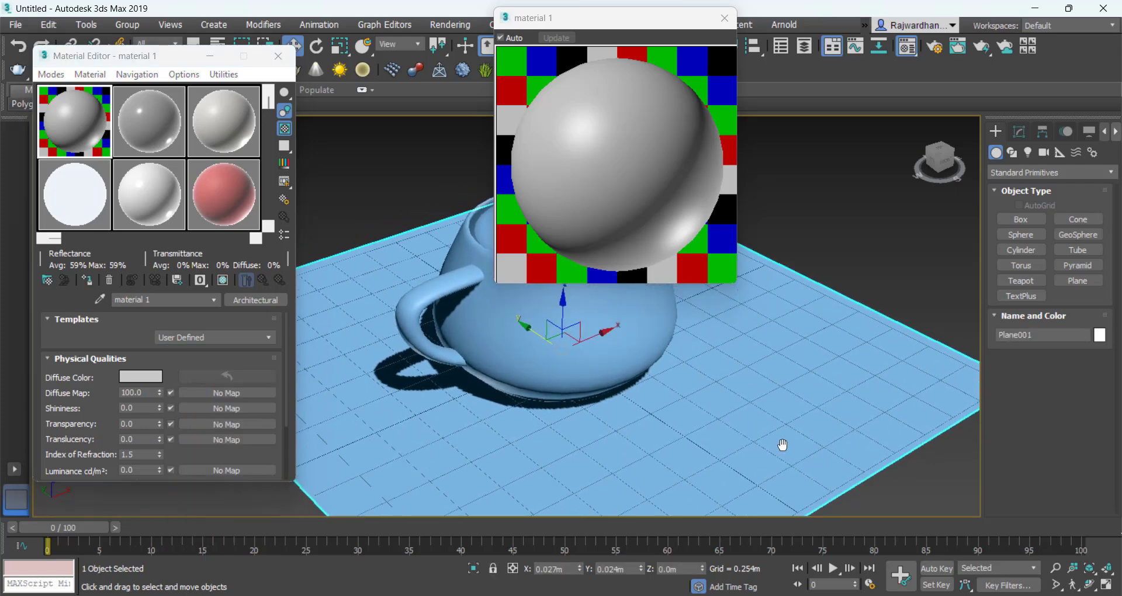
{"action": "scroll", "coordinate": [739, 395], "scroll_direction": "down", "scroll_amount": 1}
{"action": "key", "text": "ctrl+d"}
{"action": "left_click", "coordinate": [852, 369]}
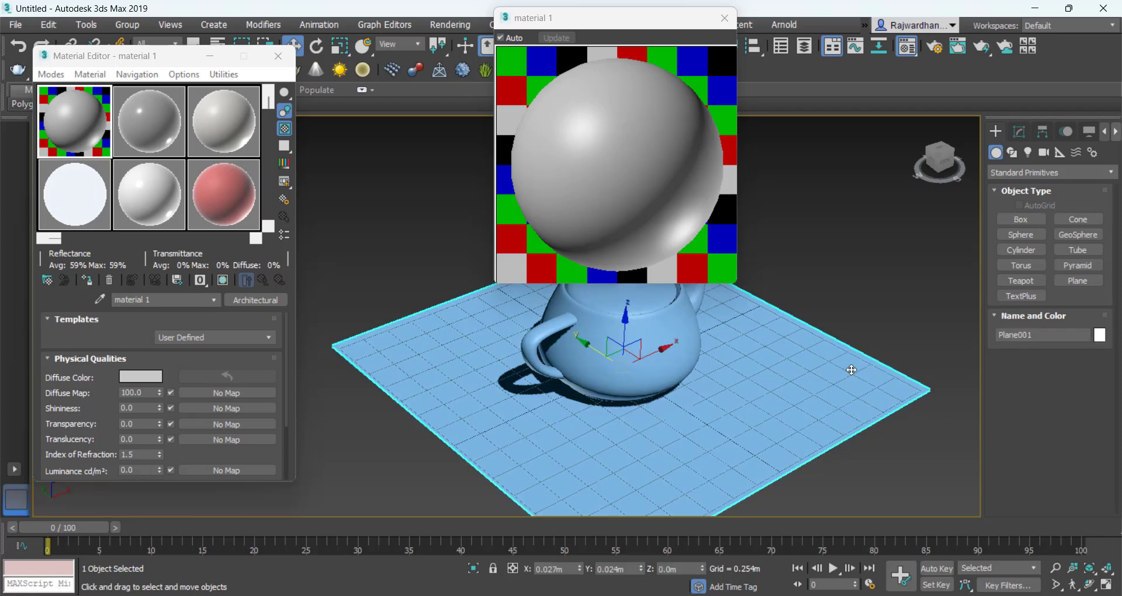
{"action": "middle_click_drag", "start_coordinate": [608, 431], "coordinate": [514, 416]}
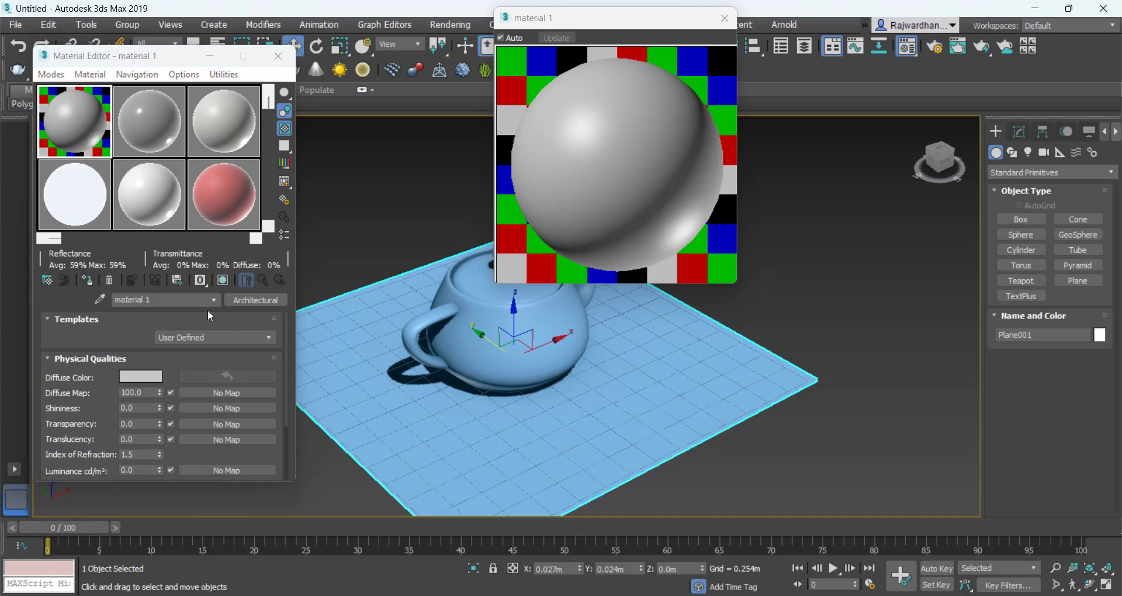
{"action": "left_click", "coordinate": [88, 287]}
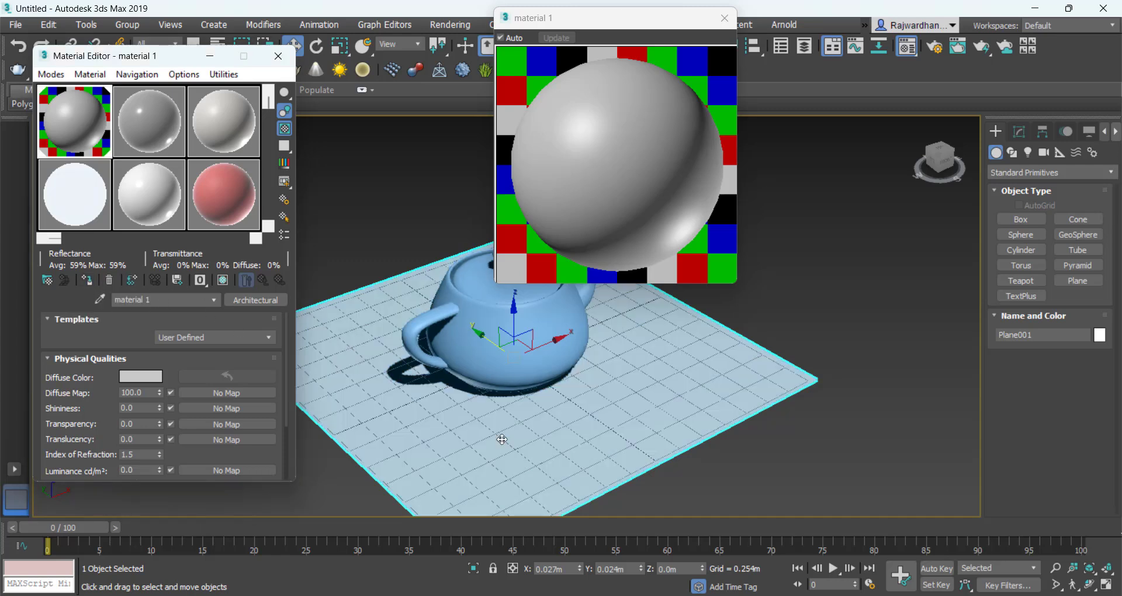
{"action": "middle_click_drag", "start_coordinate": [565, 405], "coordinate": [530, 395], "text": "alt"}
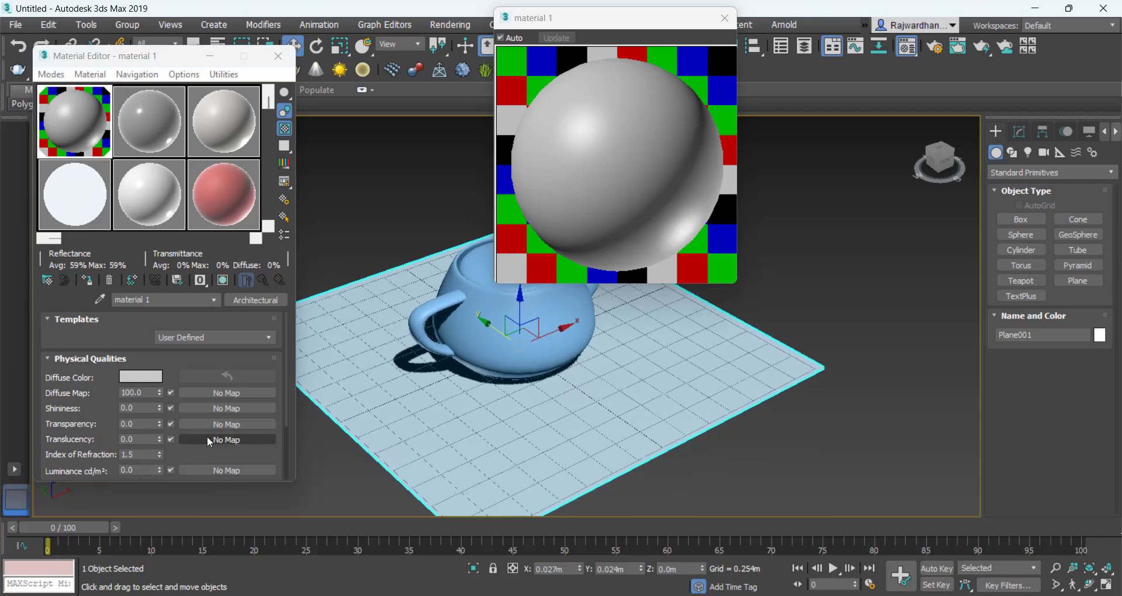
{"action": "left_click", "coordinate": [132, 378]}
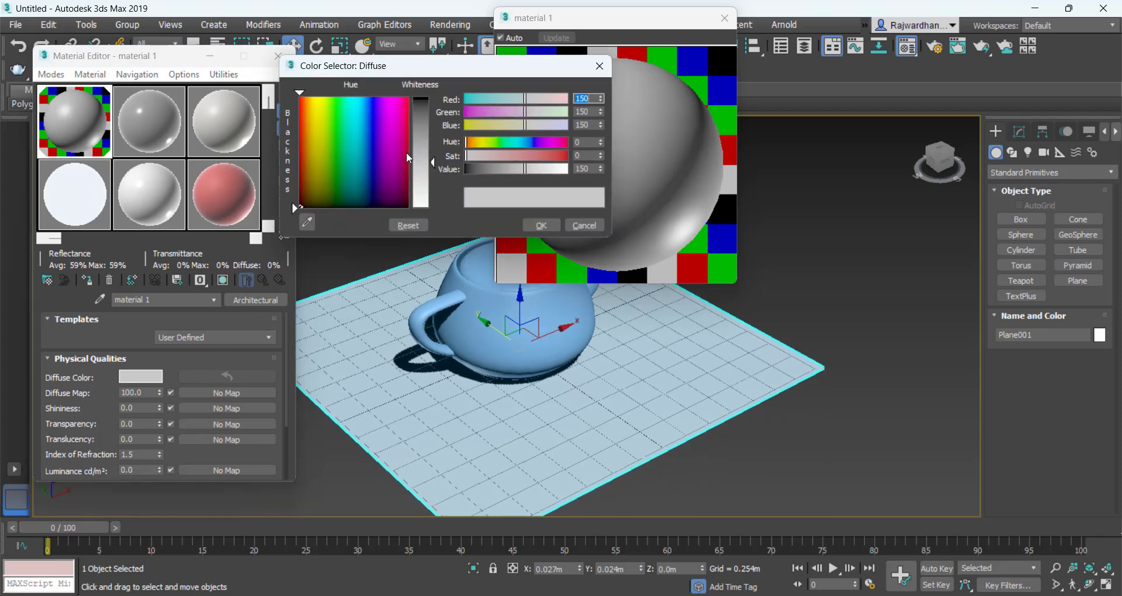
{"action": "left_click", "coordinate": [584, 225]}
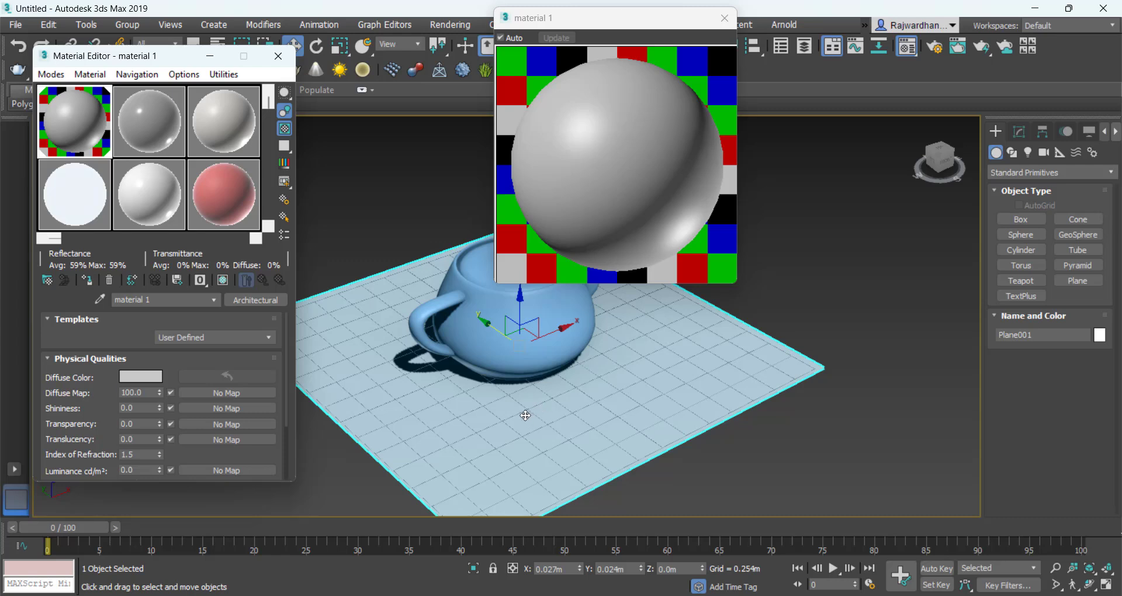
{"action": "left_click", "coordinate": [218, 394]}
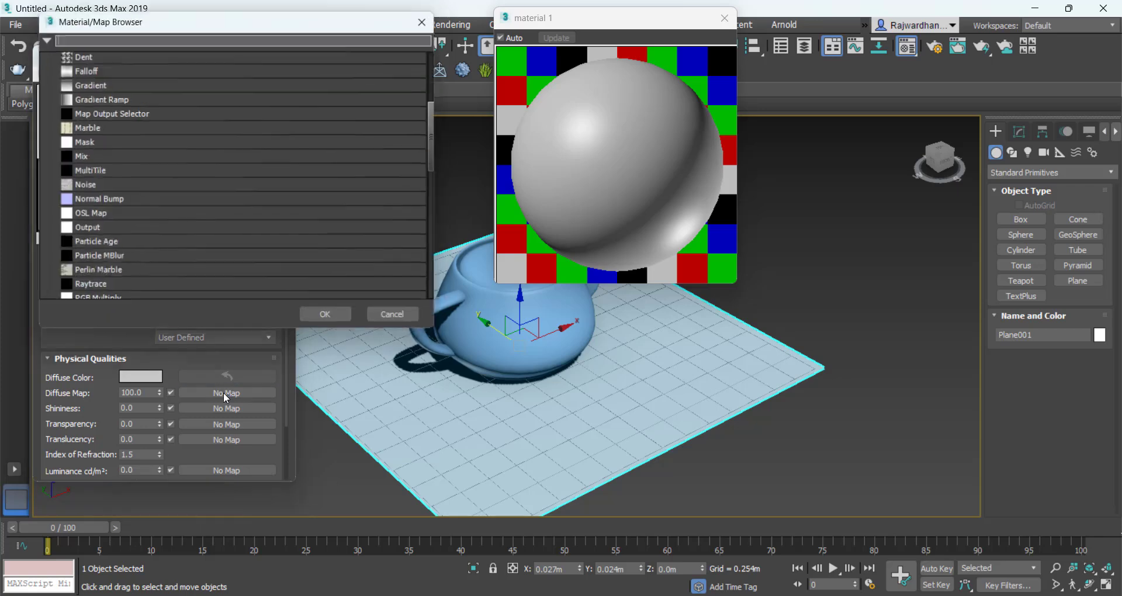
{"action": "left_click", "coordinate": [397, 315]}
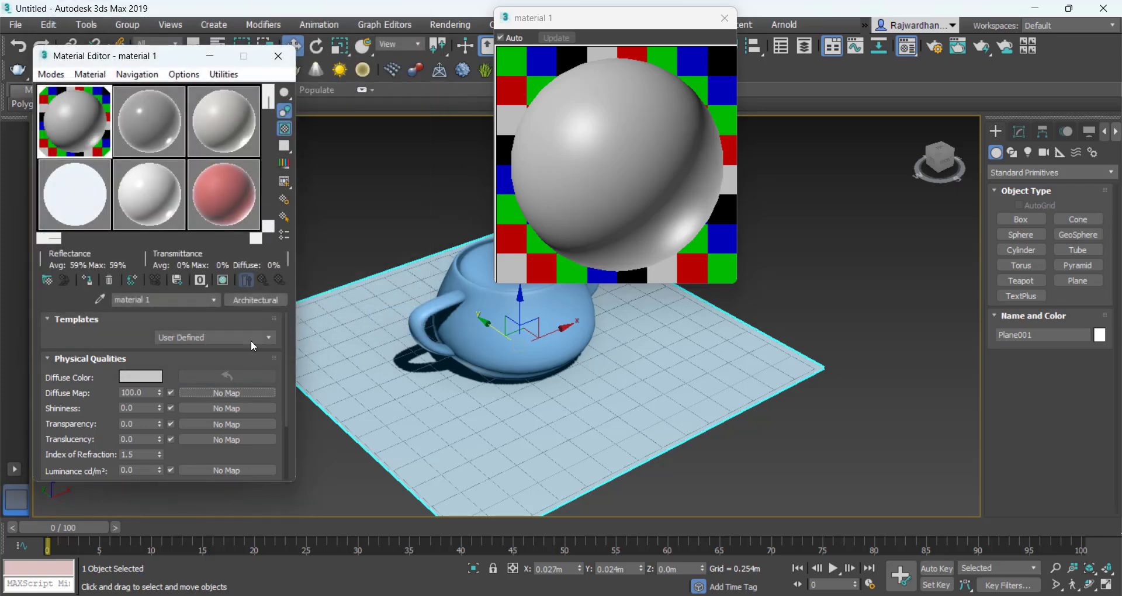
- Apply the Ceramic Tile, Glazed template to material 1 and set its index of refraction to 2.5
{"action": "left_click", "coordinate": [246, 338]}
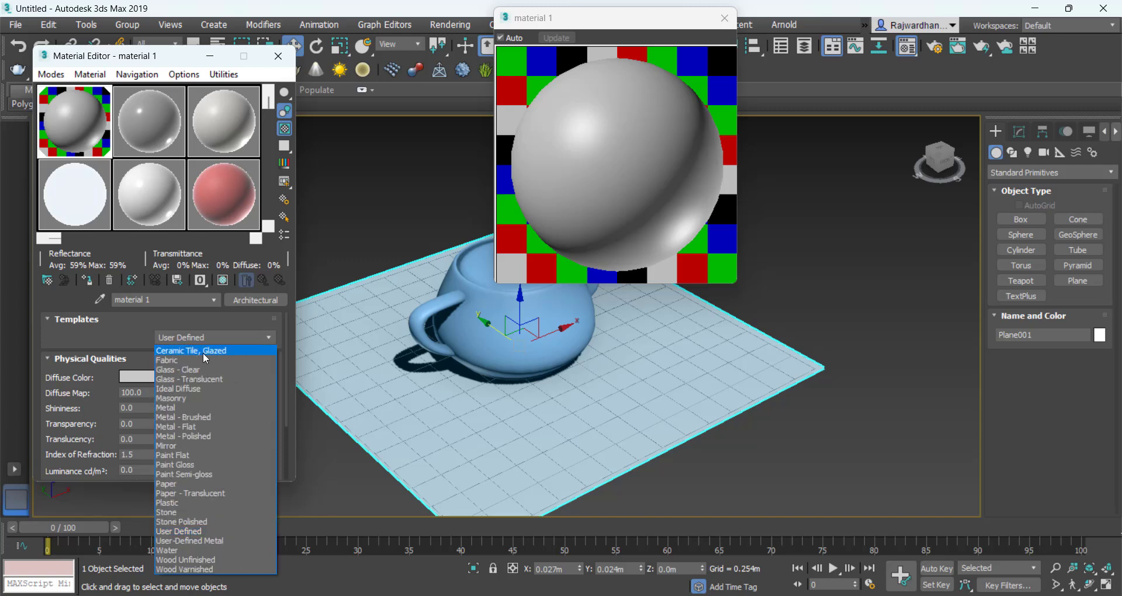
{"action": "left_click", "coordinate": [193, 351]}
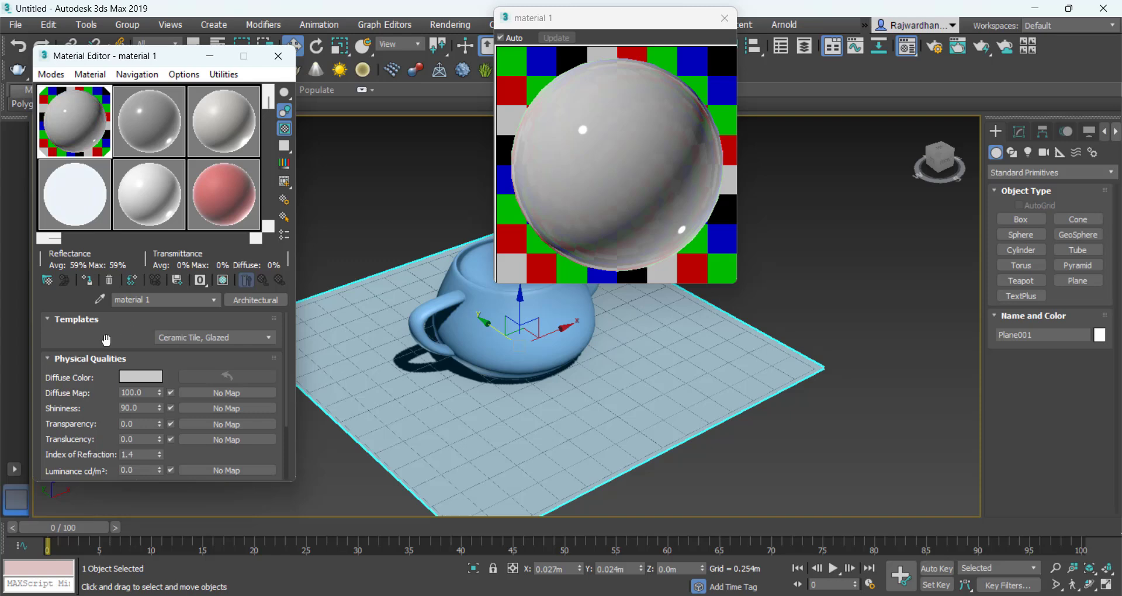
{"action": "scroll", "coordinate": [106, 339], "scroll_direction": "down", "scroll_amount": 2}
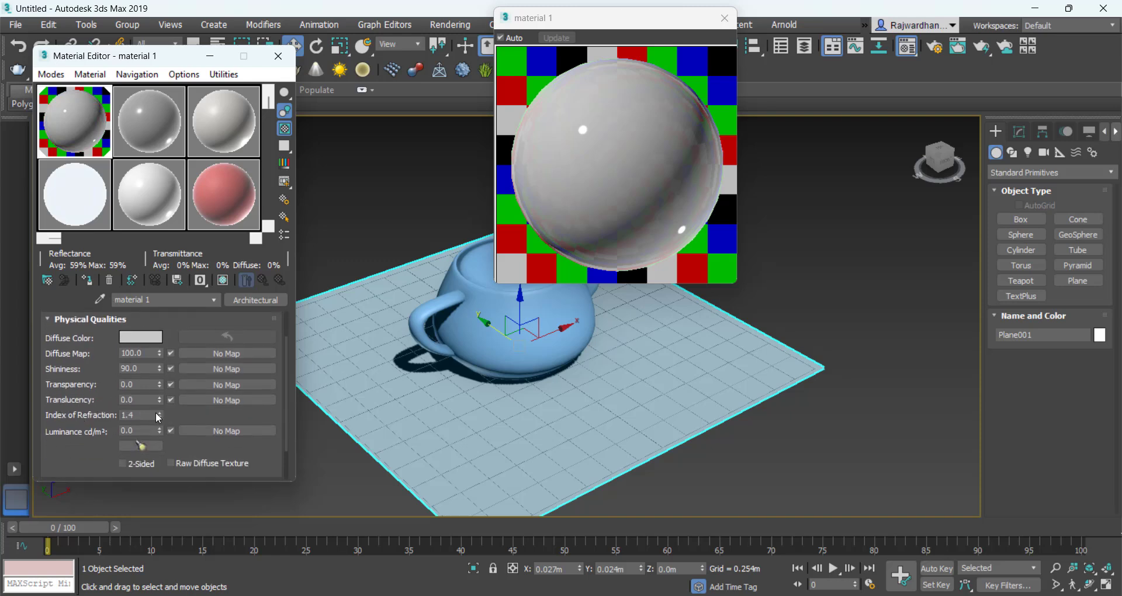
{"action": "left_click_drag", "start_coordinate": [157, 415], "coordinate": [159, 413]}
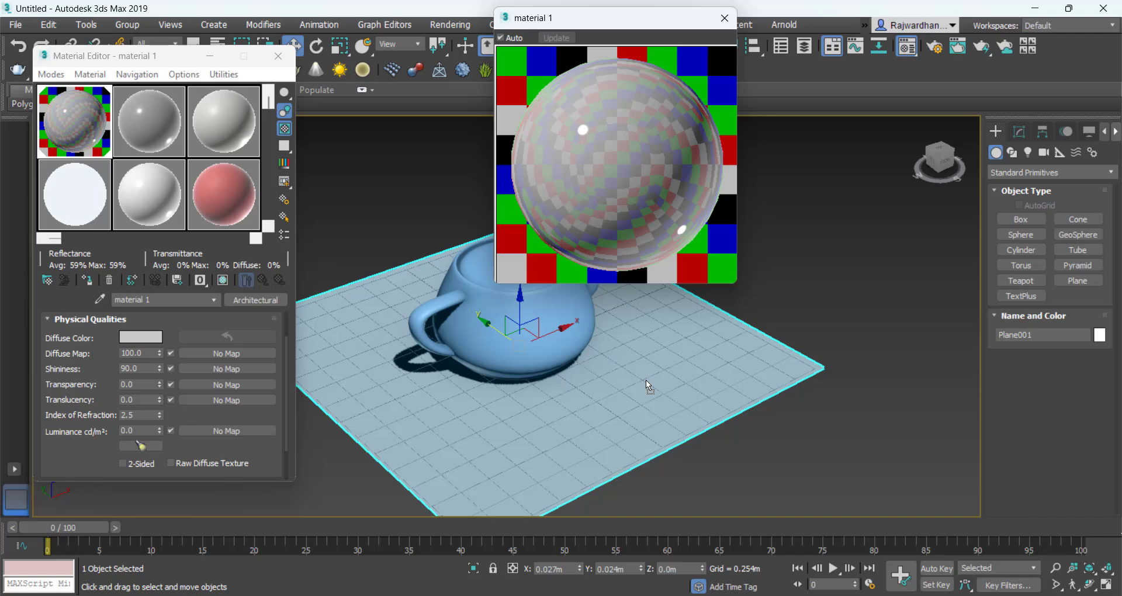
- Render a test image of the perspective view and set the environment's exposure control to no exposure control
{"action": "key", "text": "shift+q"}
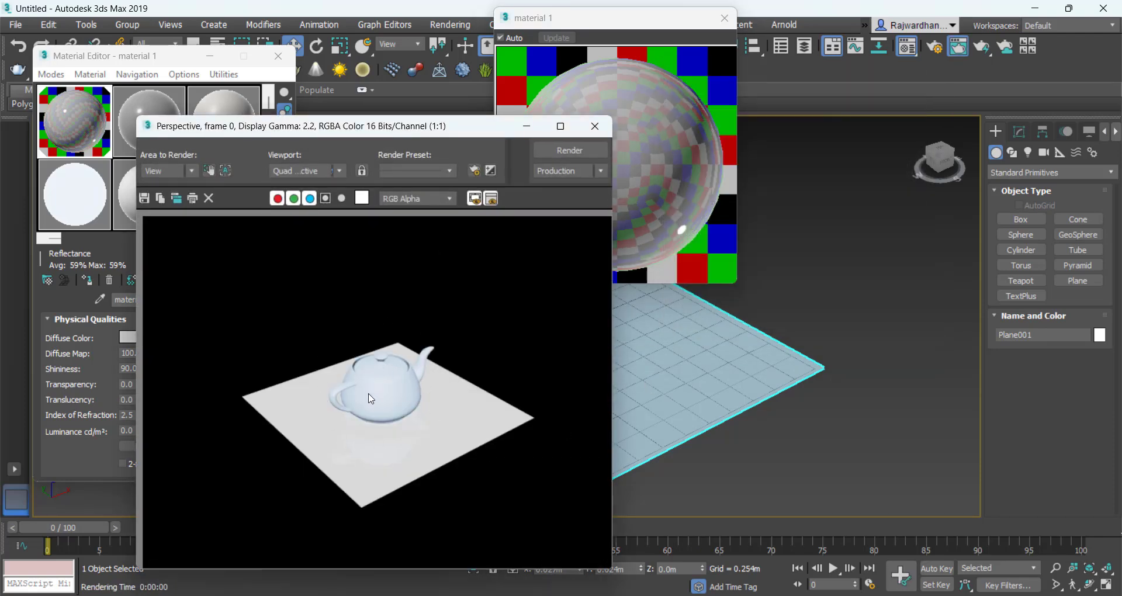
{"action": "left_click", "coordinate": [592, 129]}
{"action": "left_click", "coordinate": [451, 25]}
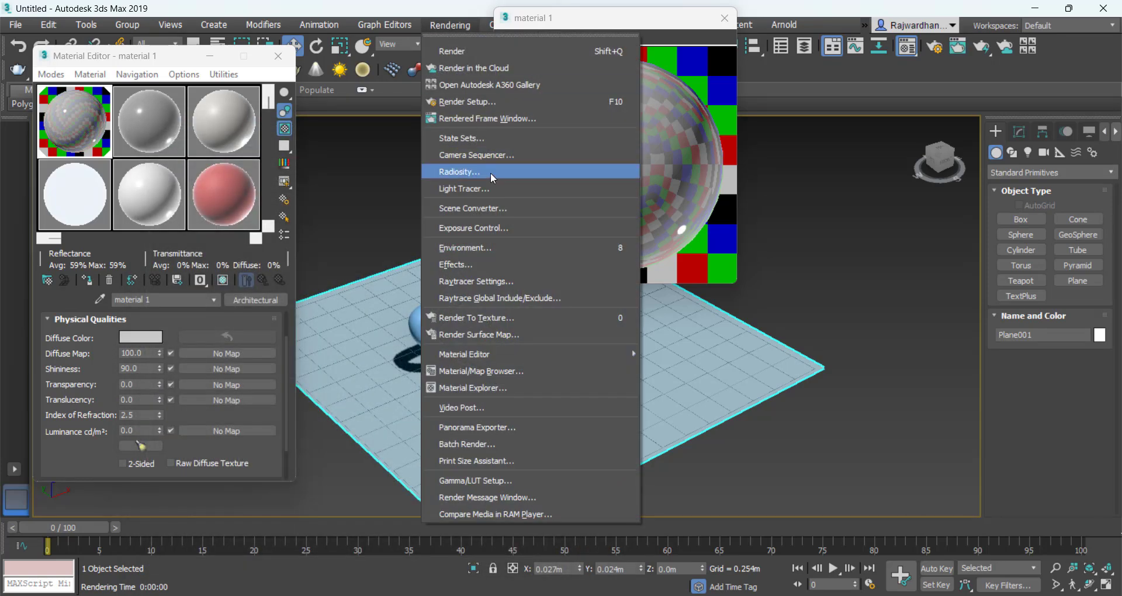
{"action": "left_click", "coordinate": [488, 222]}
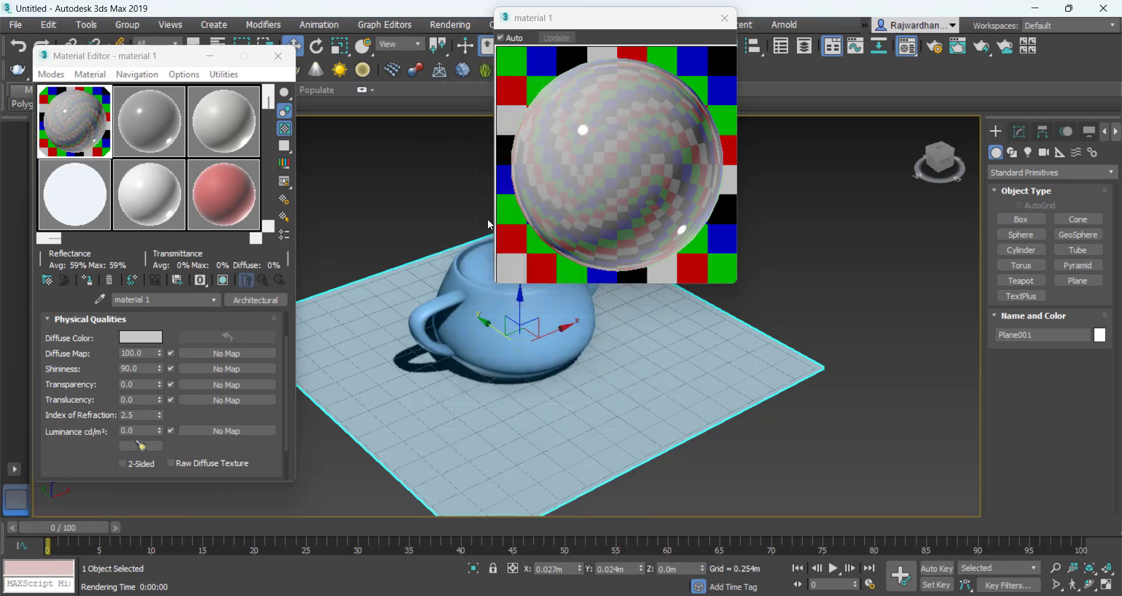
{"action": "left_click", "coordinate": [486, 254]}
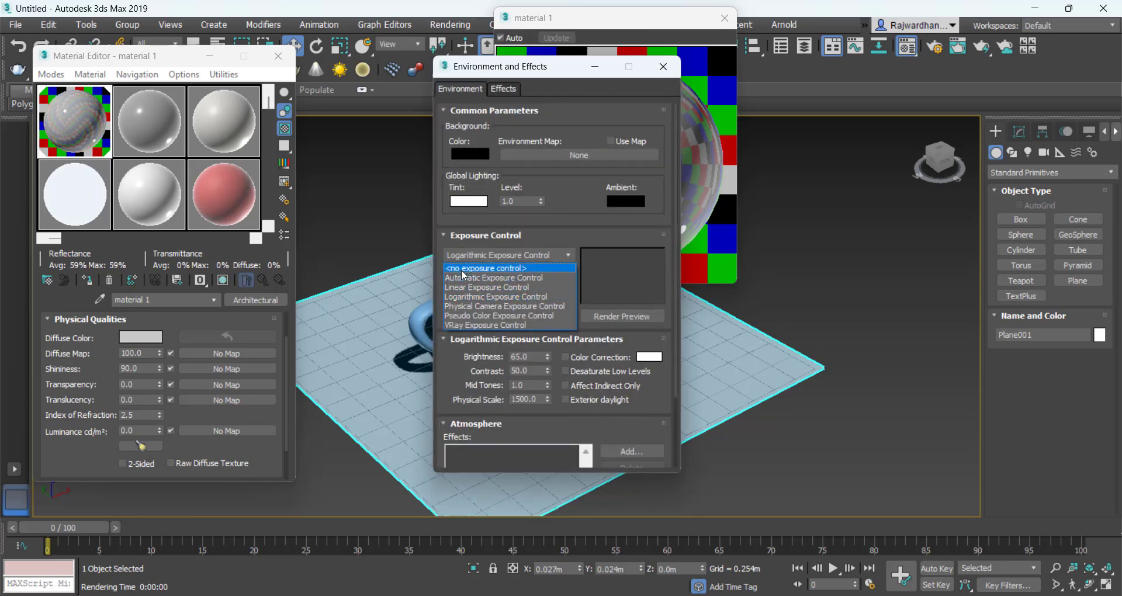
{"action": "left_click", "coordinate": [463, 269]}
{"action": "left_click", "coordinate": [662, 67]}
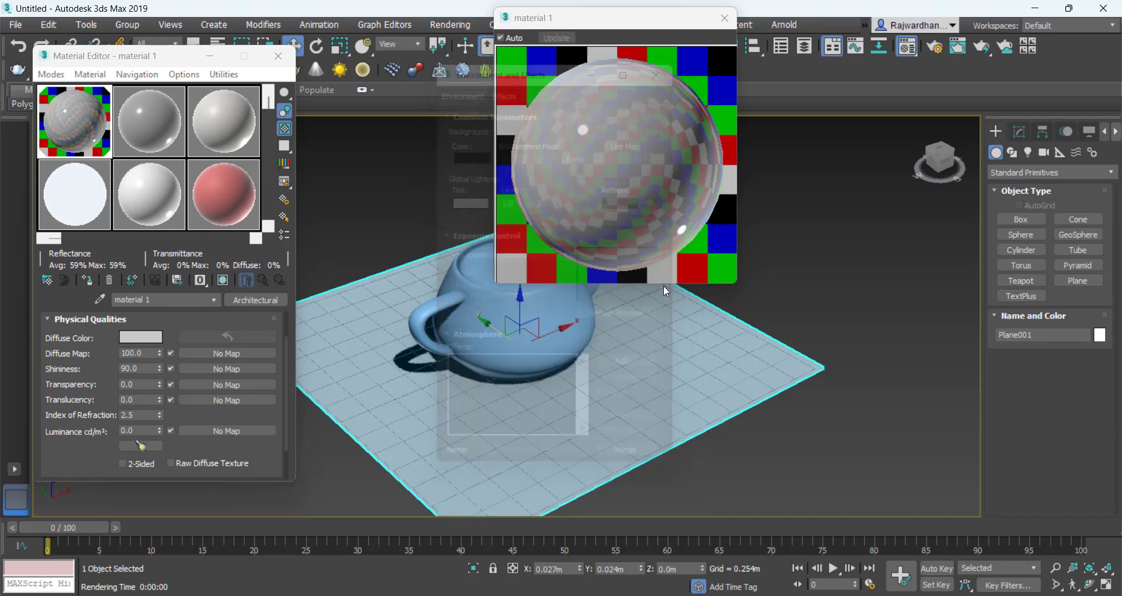
- Render the perspective view again and inspect the teapot's reflection on the plane up close
{"action": "key", "text": "shift+q"}
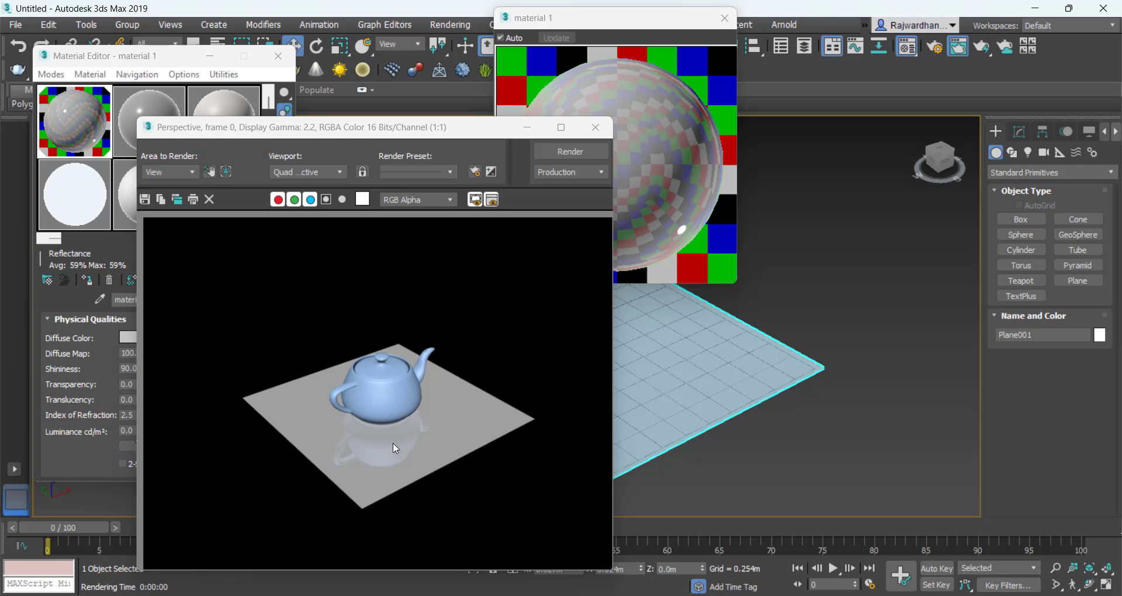
{"action": "scroll", "coordinate": [381, 438], "scroll_direction": "up", "scroll_amount": 2}
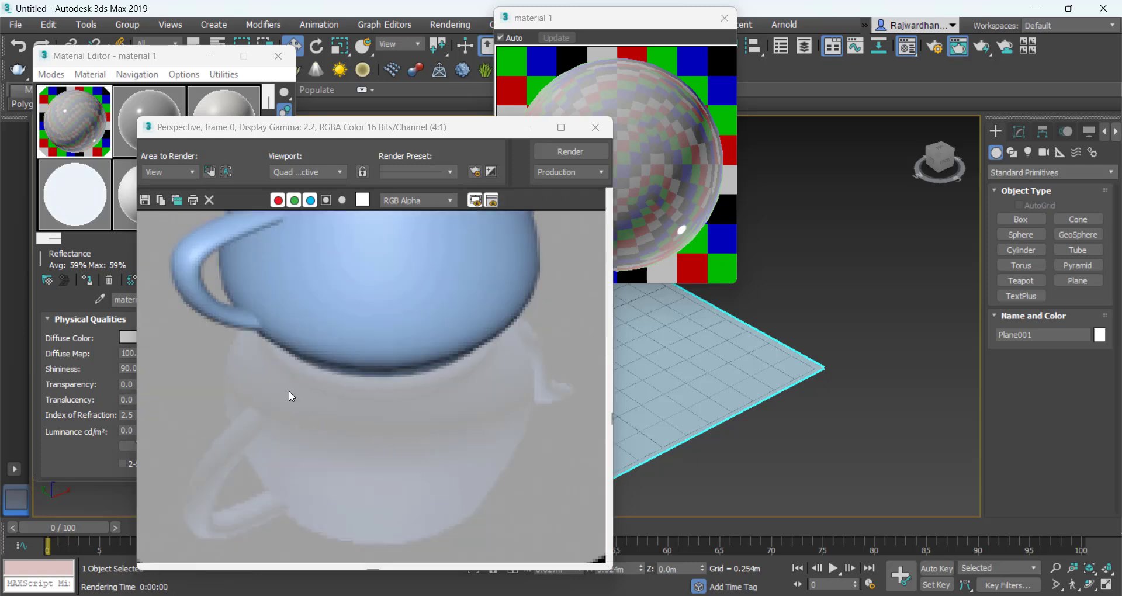
{"action": "left_click", "coordinate": [591, 132]}
{"action": "middle_click_drag", "start_coordinate": [550, 433], "coordinate": [561, 359]}
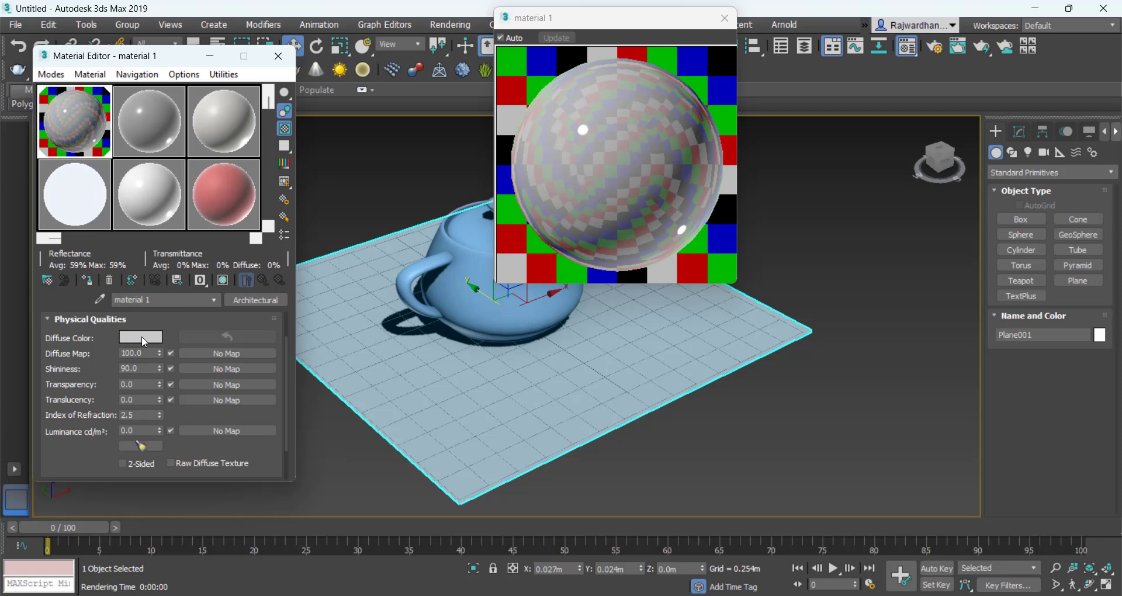
- Assign a Tiles map to the diffuse map of material 1
{"action": "left_click", "coordinate": [205, 352]}
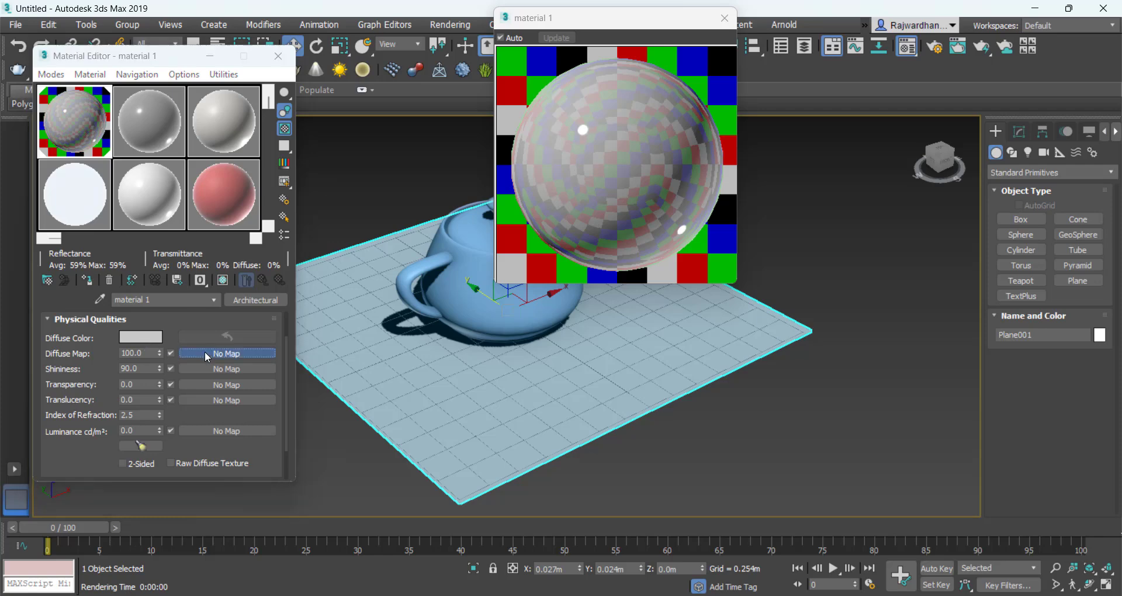
{"action": "scroll", "coordinate": [136, 185], "scroll_direction": "up", "scroll_amount": 5}
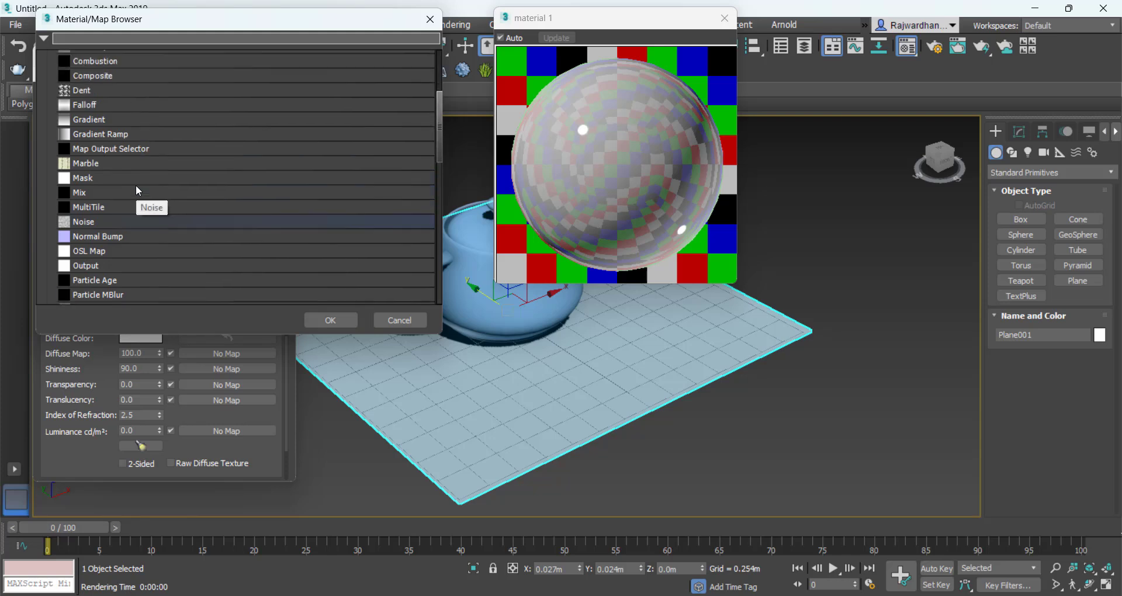
{"action": "scroll", "coordinate": [135, 176], "scroll_direction": "down", "scroll_amount": 6}
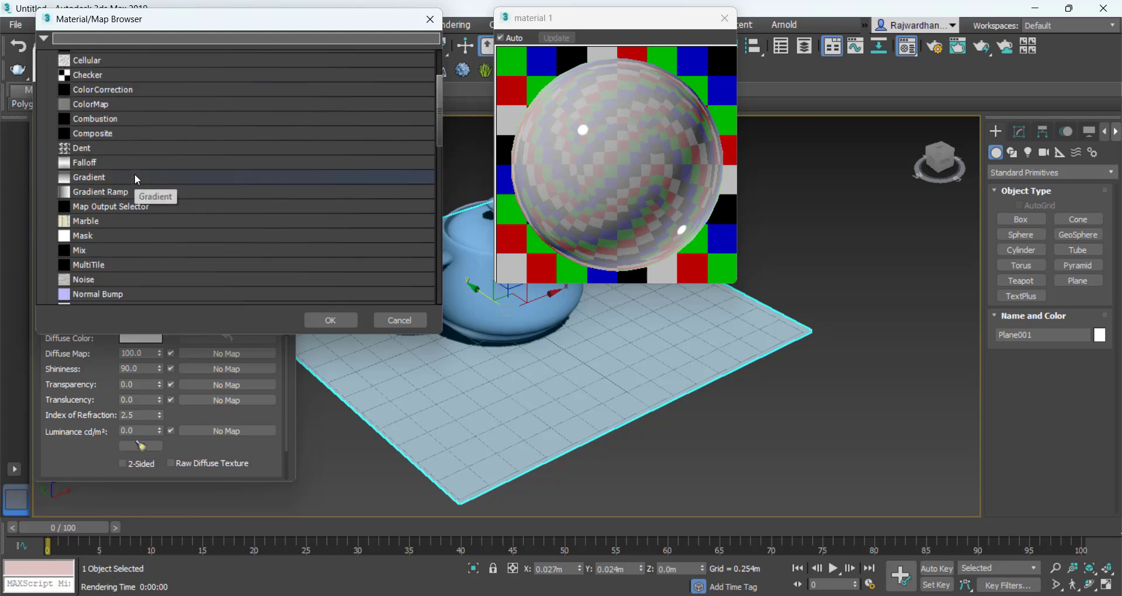
{"action": "scroll", "coordinate": [134, 187], "scroll_direction": "down", "scroll_amount": 4}
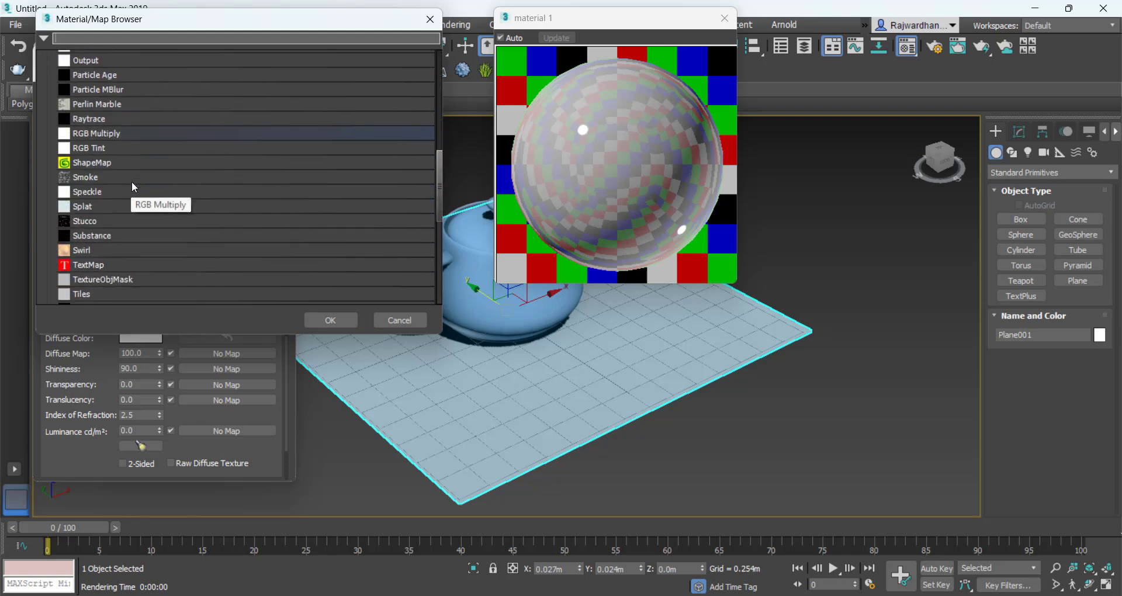
{"action": "double_click", "coordinate": [93, 189]}
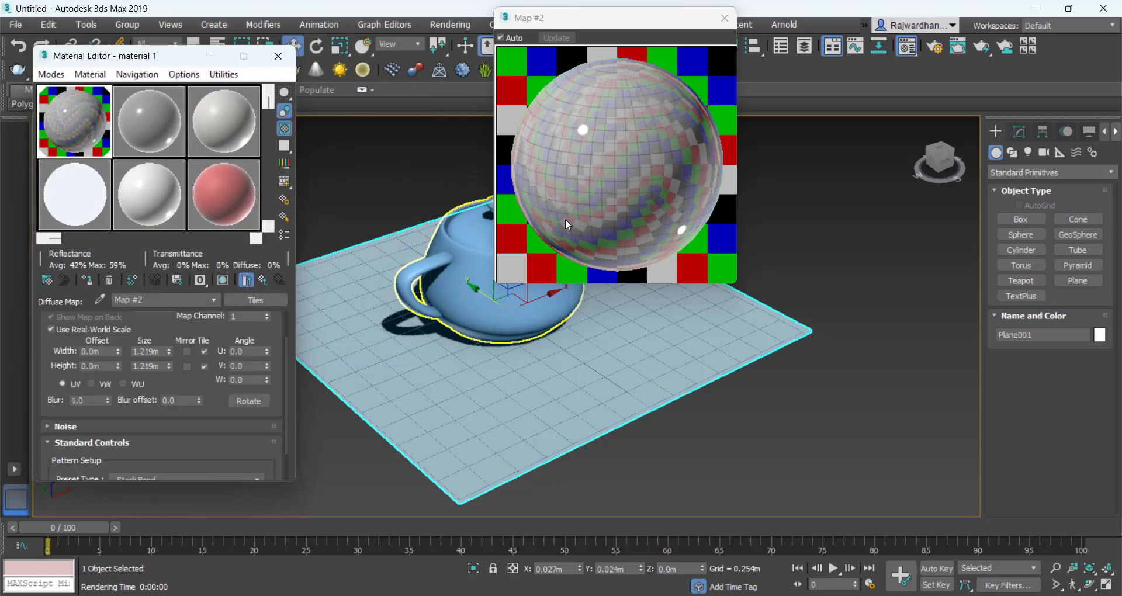
- Show the Tiles map on the plane in the viewport and render the scene from the parent material level
{"action": "left_click", "coordinate": [223, 280]}
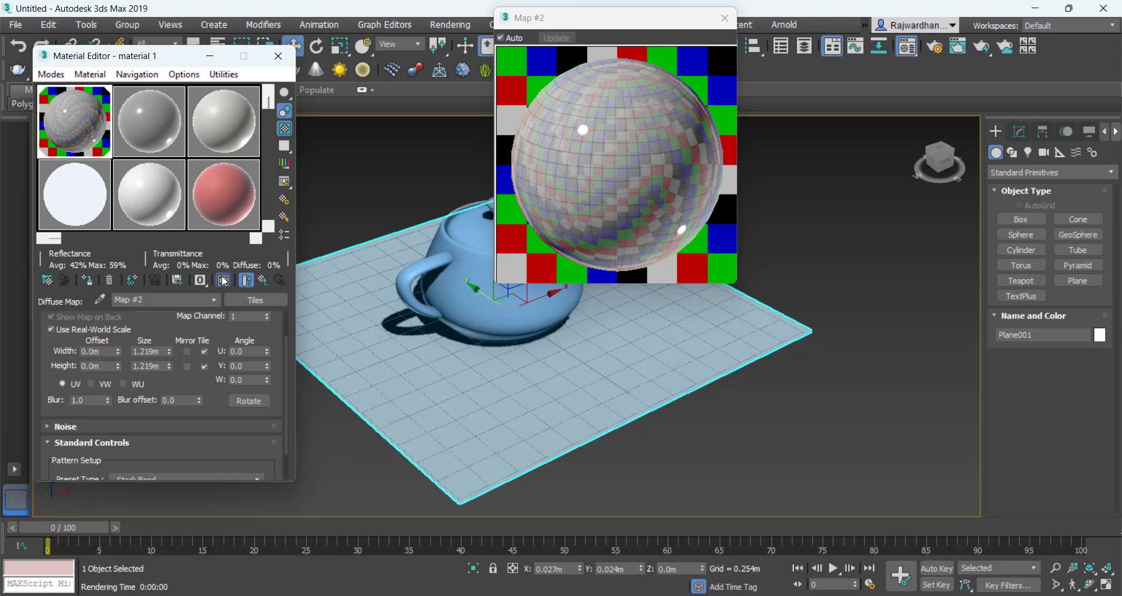
{"action": "left_click", "coordinate": [264, 282]}
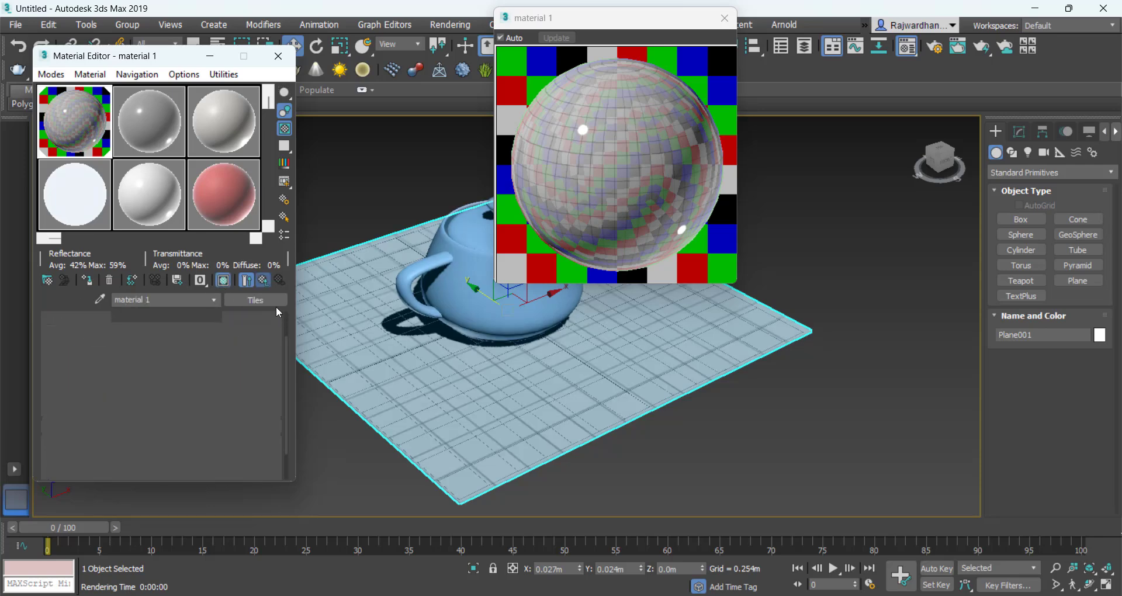
{"action": "middle_click_drag", "start_coordinate": [519, 373], "coordinate": [518, 387]}
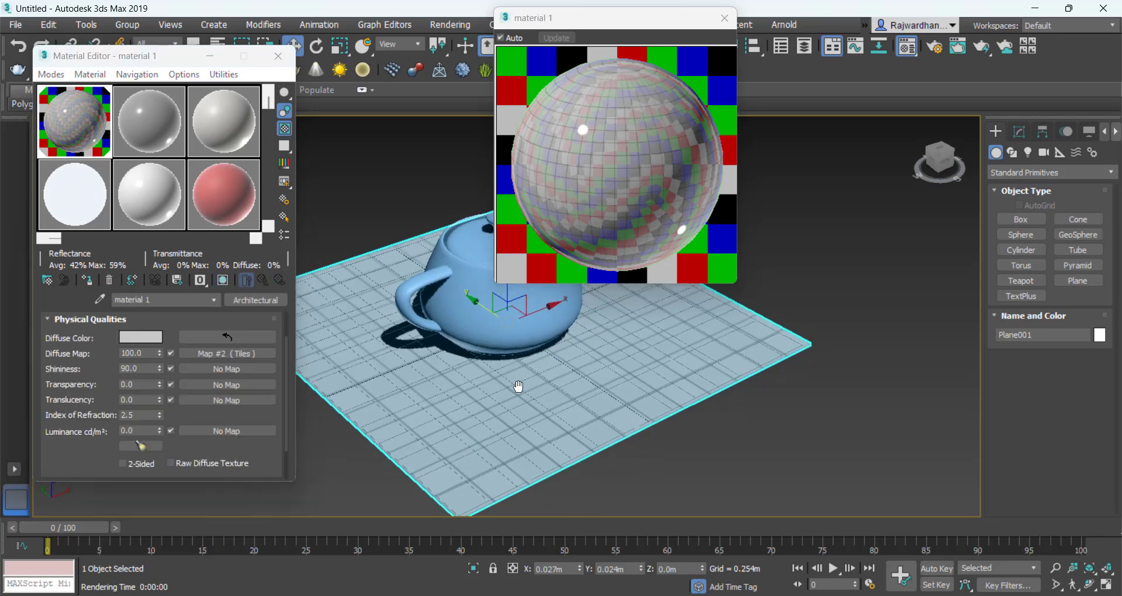
{"action": "key", "text": "shift+q"}
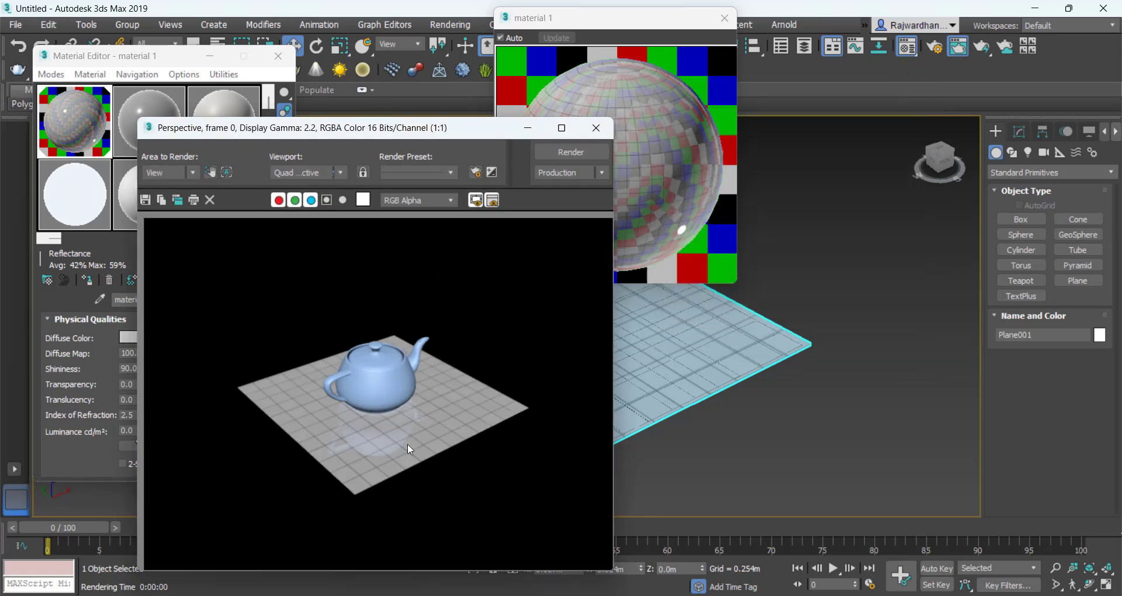
{"action": "left_click", "coordinate": [611, 128]}
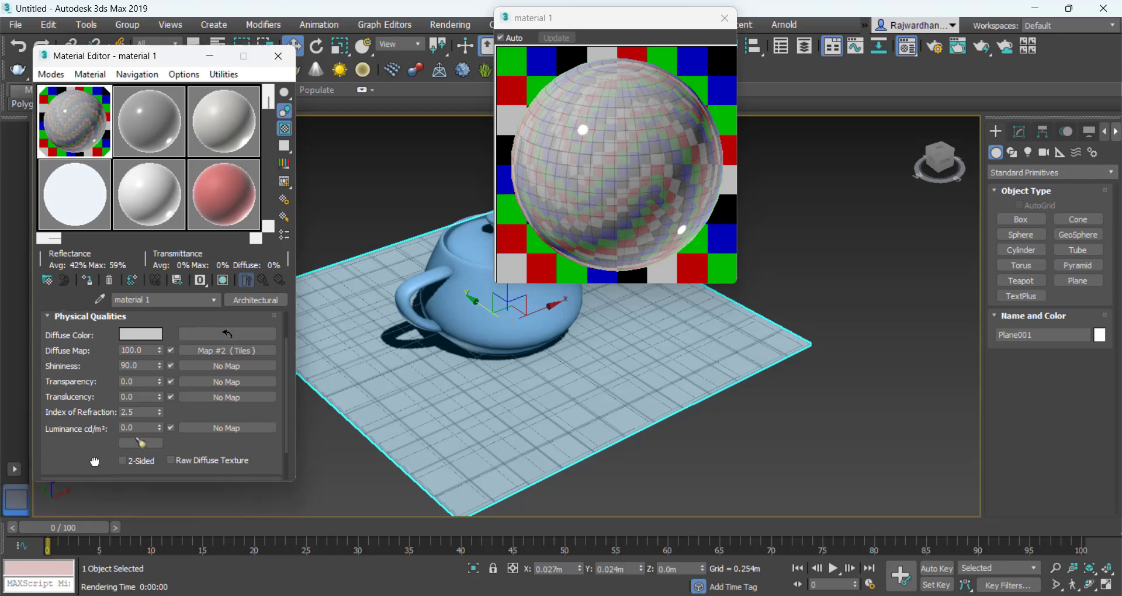
- Make material 1 2-Sided in its physical qualities
{"action": "mouse_move", "coordinate": [95, 462]}
{"action": "left_mouse_down"}
{"action": "mouse_move", "coordinate": [95, 432]}
{"action": "mouse_move", "coordinate": [97, 454]}
{"action": "left_mouse_up"}
{"action": "left_click", "coordinate": [122, 451]}
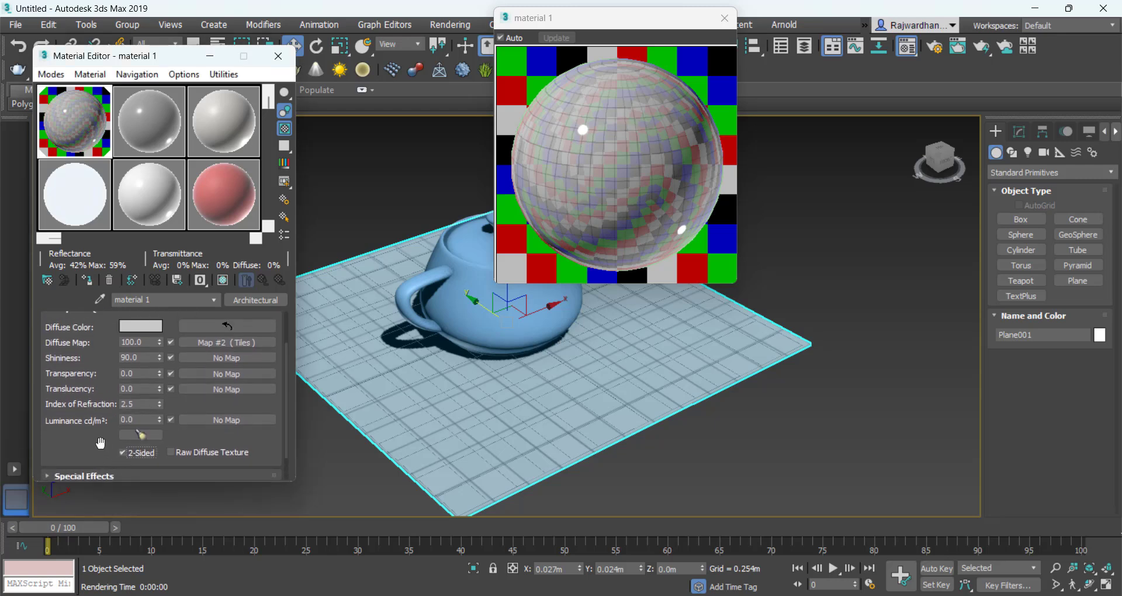
{"action": "scroll", "coordinate": [101, 443], "scroll_direction": "down", "scroll_amount": 2}
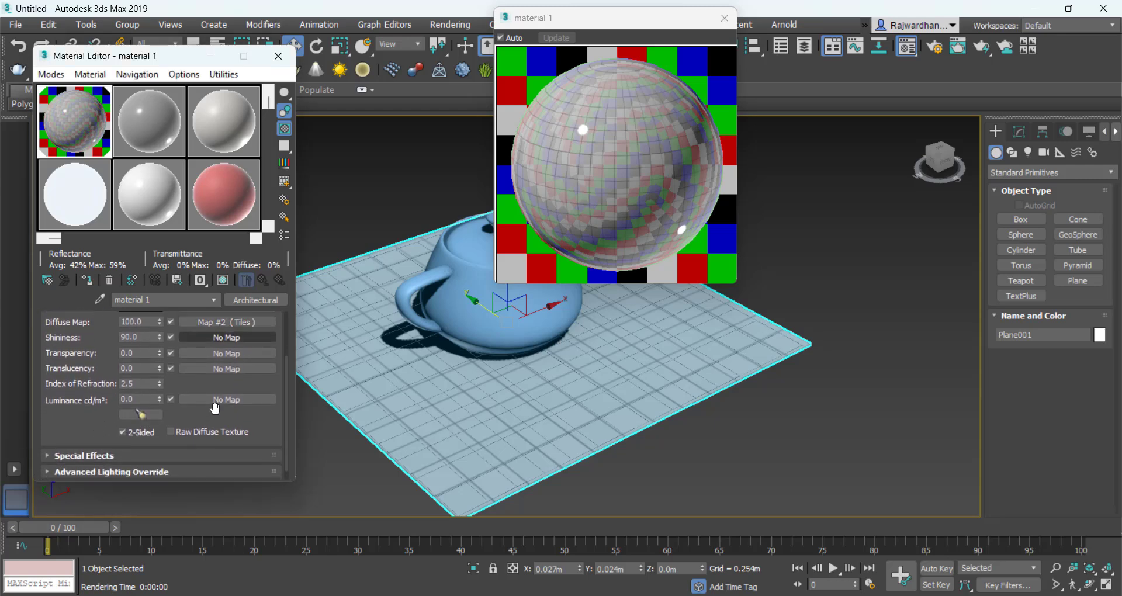
{"action": "scroll", "coordinate": [114, 437], "scroll_direction": "down", "scroll_amount": 2}
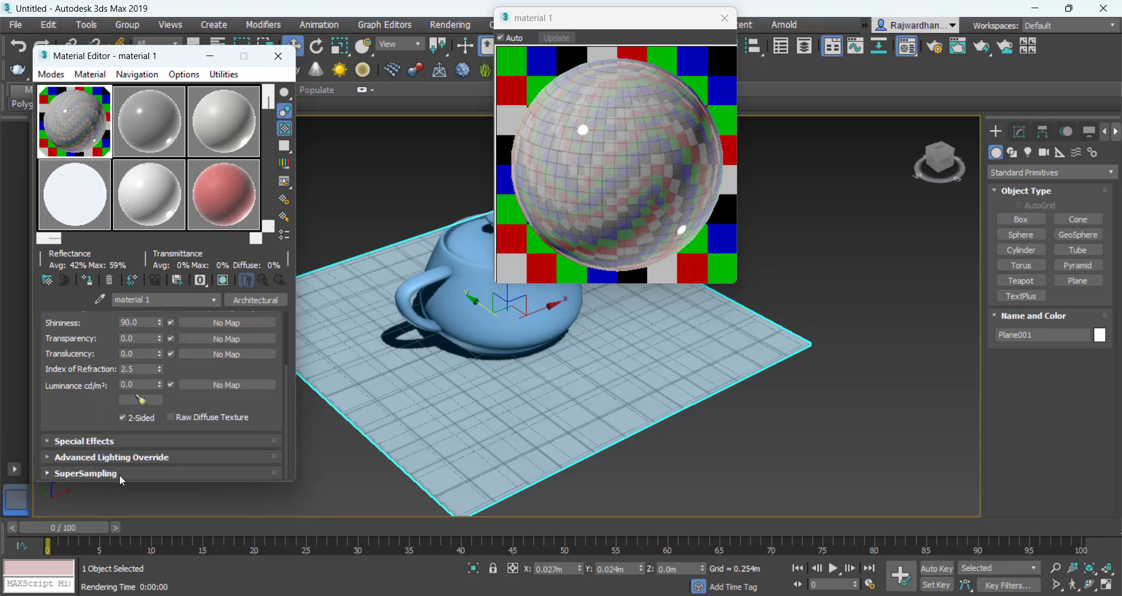
- Copy the diffuse Tiles map as an instance to the Bump effect of material 1 and set the bump amount to 108
{"action": "left_click", "coordinate": [87, 440]}
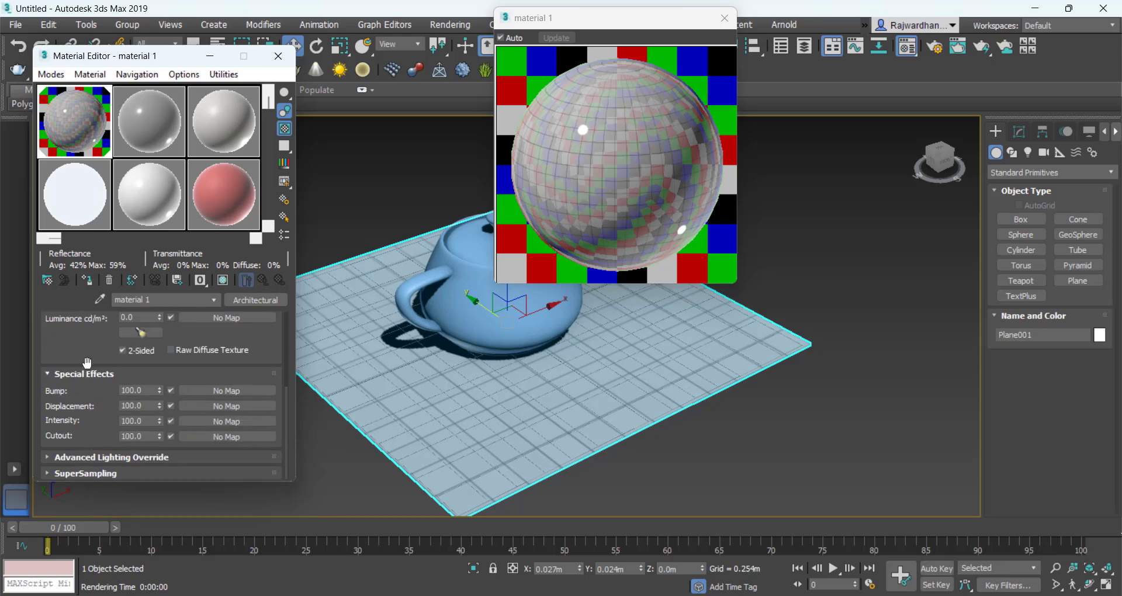
{"action": "scroll", "coordinate": [86, 363], "scroll_direction": "up", "scroll_amount": 5}
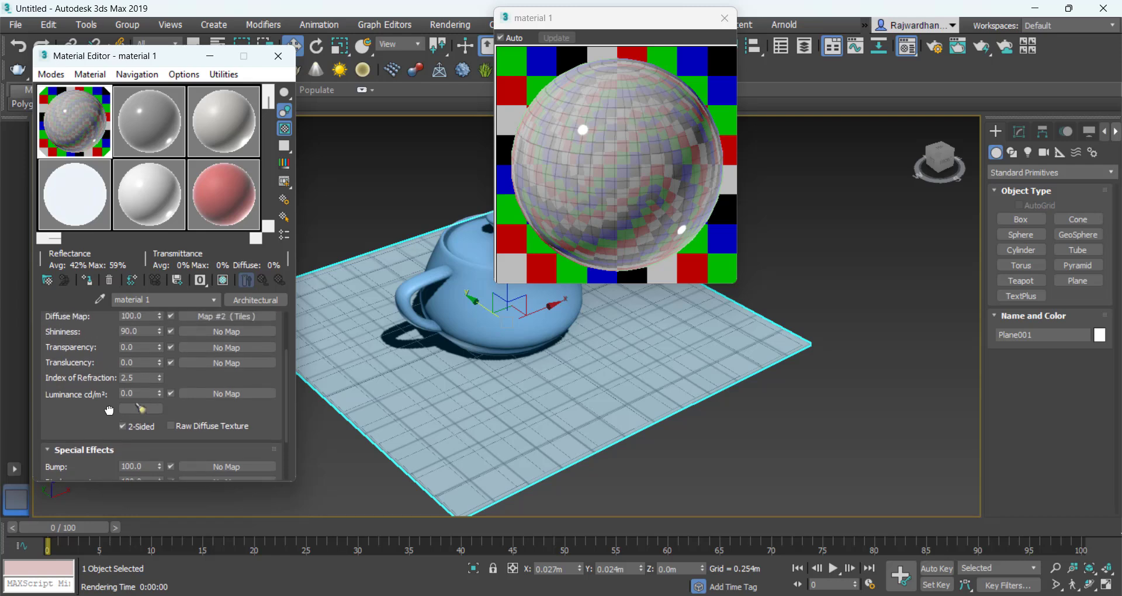
{"action": "left_click_drag", "start_coordinate": [243, 317], "coordinate": [244, 467]}
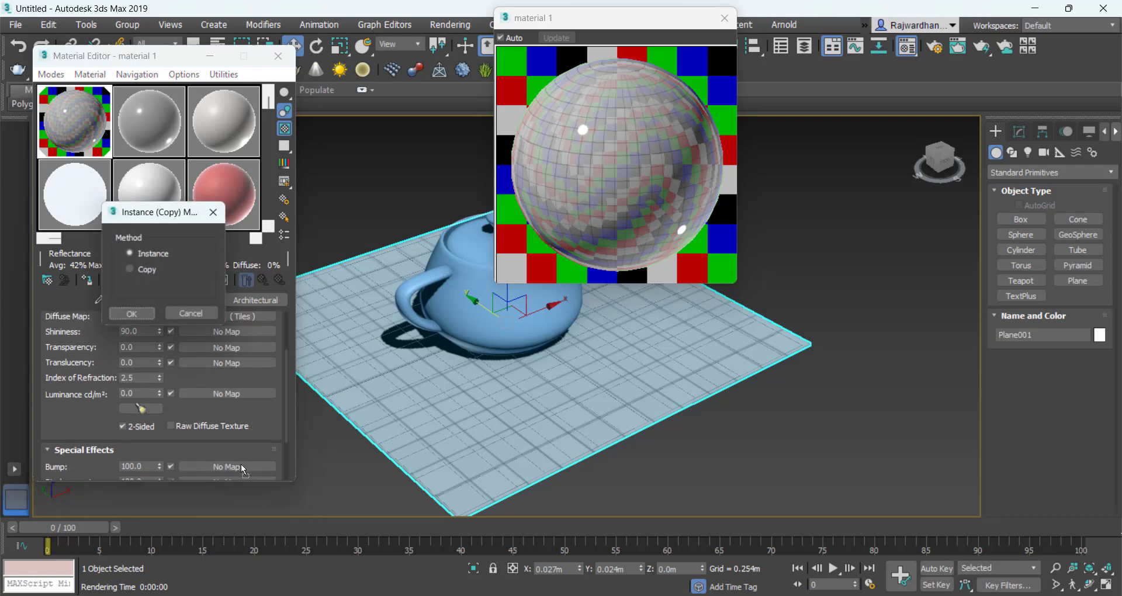
{"action": "left_click", "coordinate": [132, 316]}
{"action": "left_click_drag", "start_coordinate": [97, 421], "coordinate": [98, 411]}
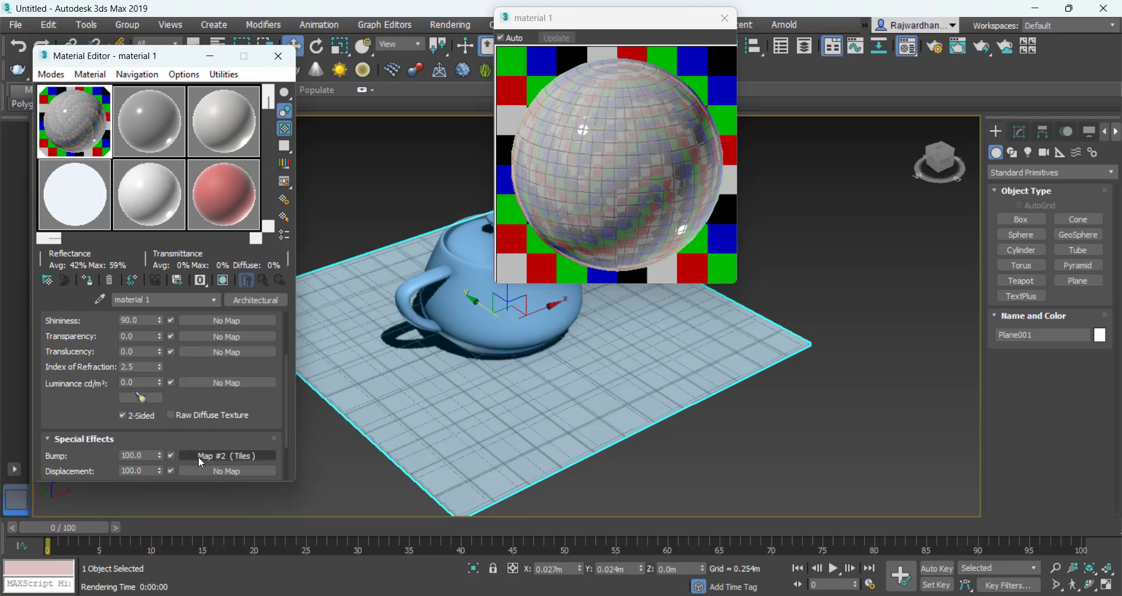
{"action": "left_click_drag", "start_coordinate": [159, 454], "coordinate": [159, 446]}
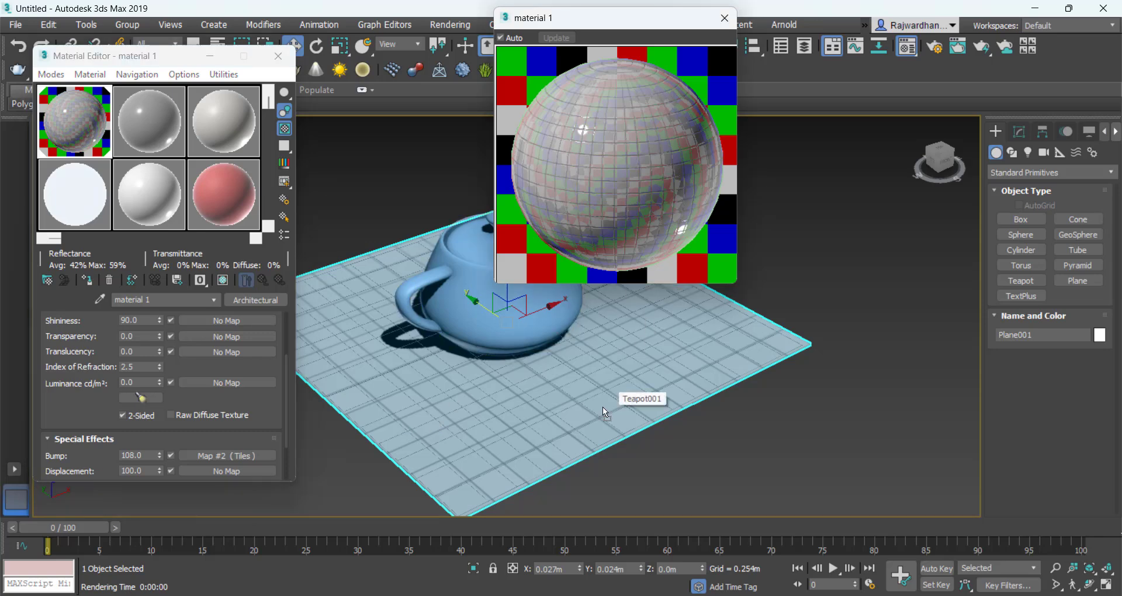
- Render the scene with the bumped tiles and check the teapot and plane from a closer view
{"action": "key", "text": "shift+q"}
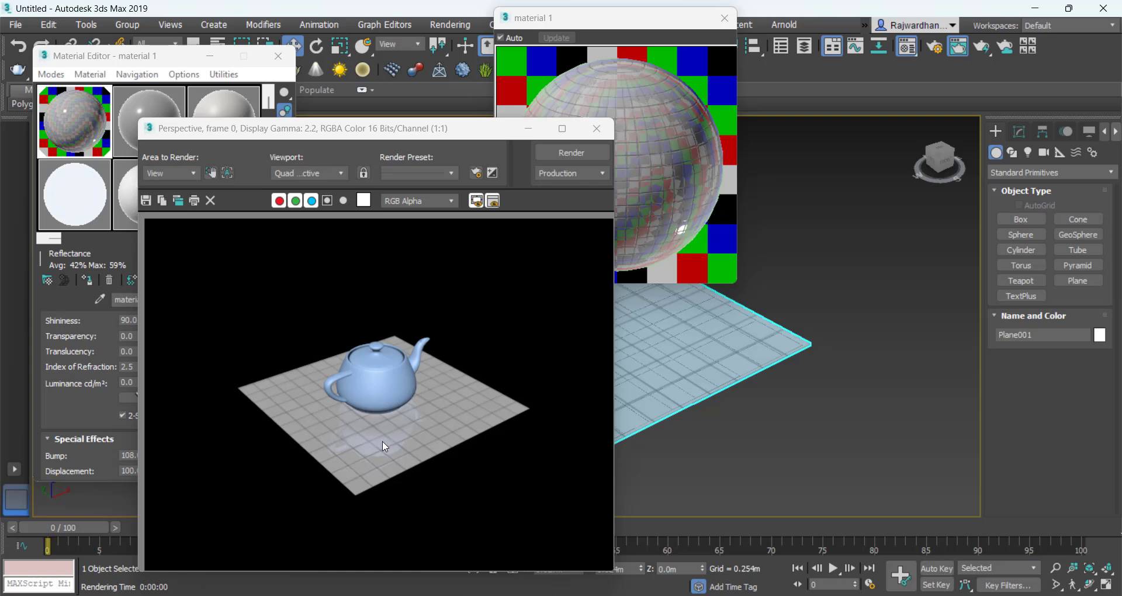
{"action": "scroll", "coordinate": [382, 448], "scroll_direction": "up", "scroll_amount": 2}
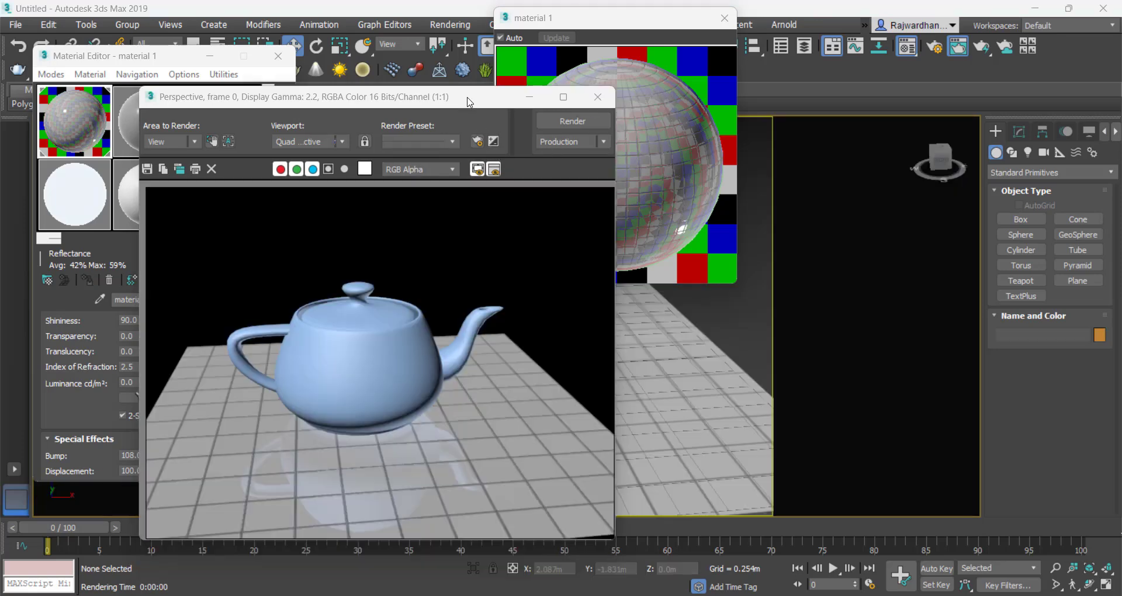
{"action": "left_click_drag", "start_coordinate": [470, 102], "coordinate": [639, 55]}
{"action": "left_click", "coordinate": [768, 50]}
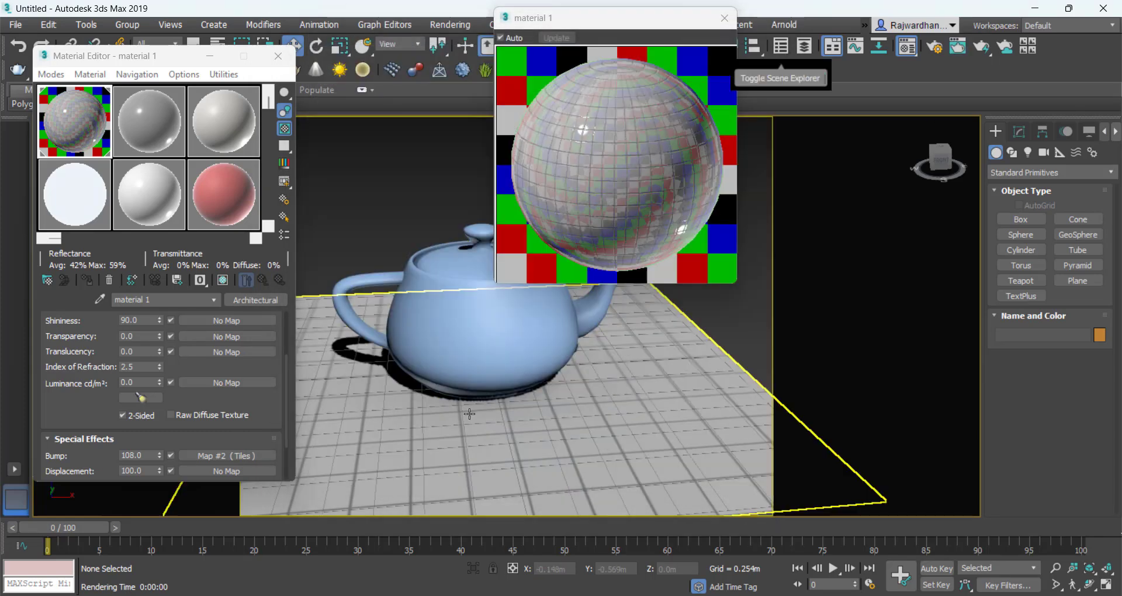
- Close the magnified material 1 preview, select the teapot and activate the second sample slot
{"action": "middle_click_drag", "start_coordinate": [475, 410], "coordinate": [520, 379]}
{"action": "left_click", "coordinate": [725, 24]}
{"action": "left_click", "coordinate": [467, 362]}
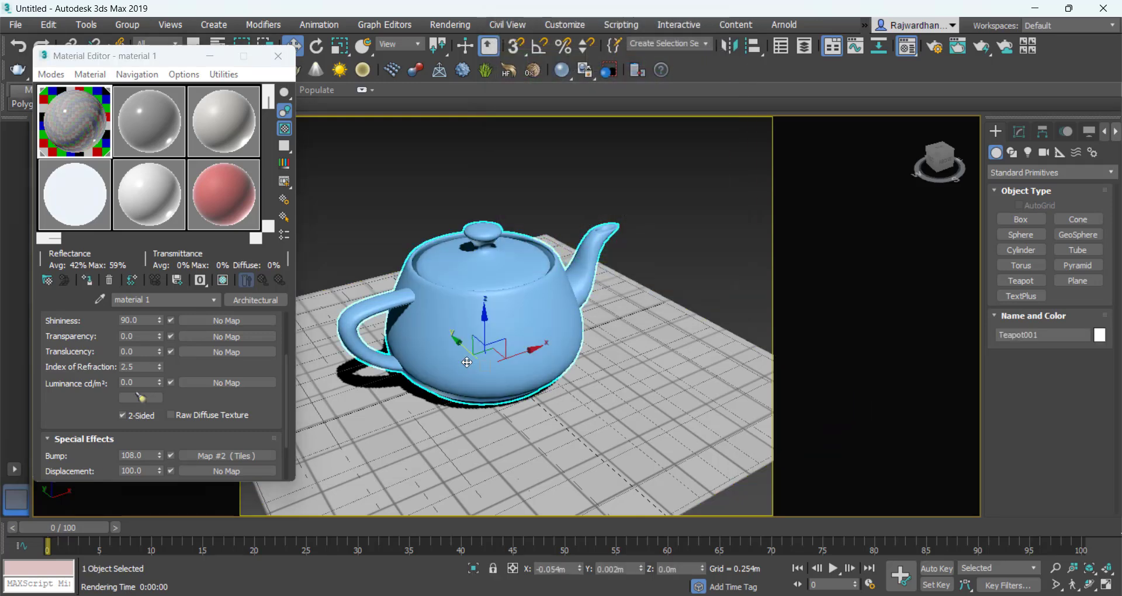
{"action": "left_click", "coordinate": [170, 133]}
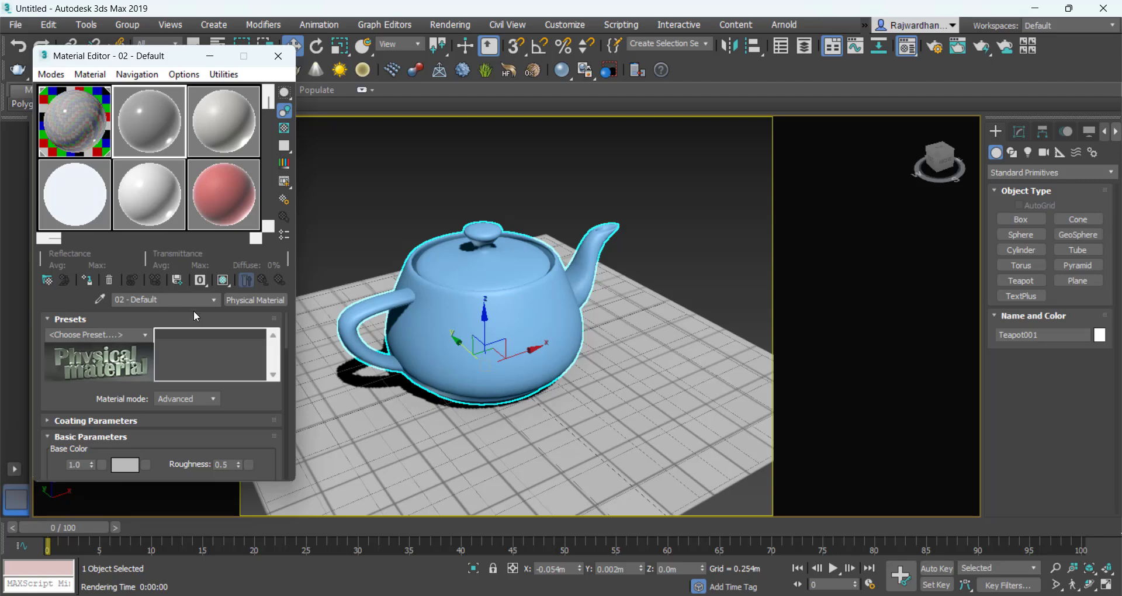
- Change the second sample slot to an Architectural material, magnify its preview with a patterned background, and name it glass
{"action": "left_click", "coordinate": [271, 301]}
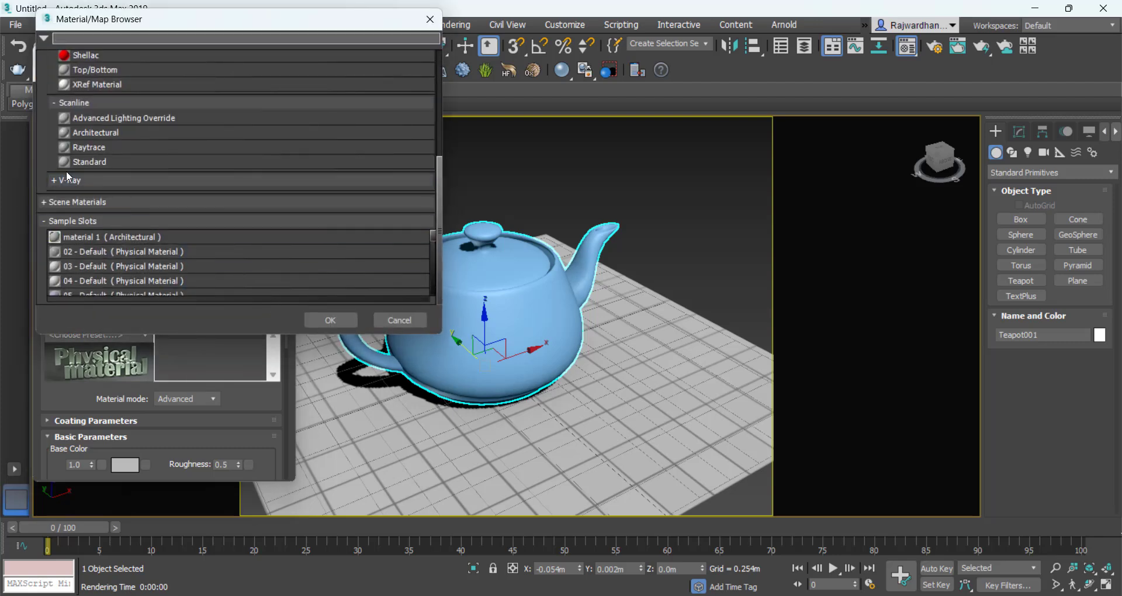
{"action": "double_click", "coordinate": [132, 133]}
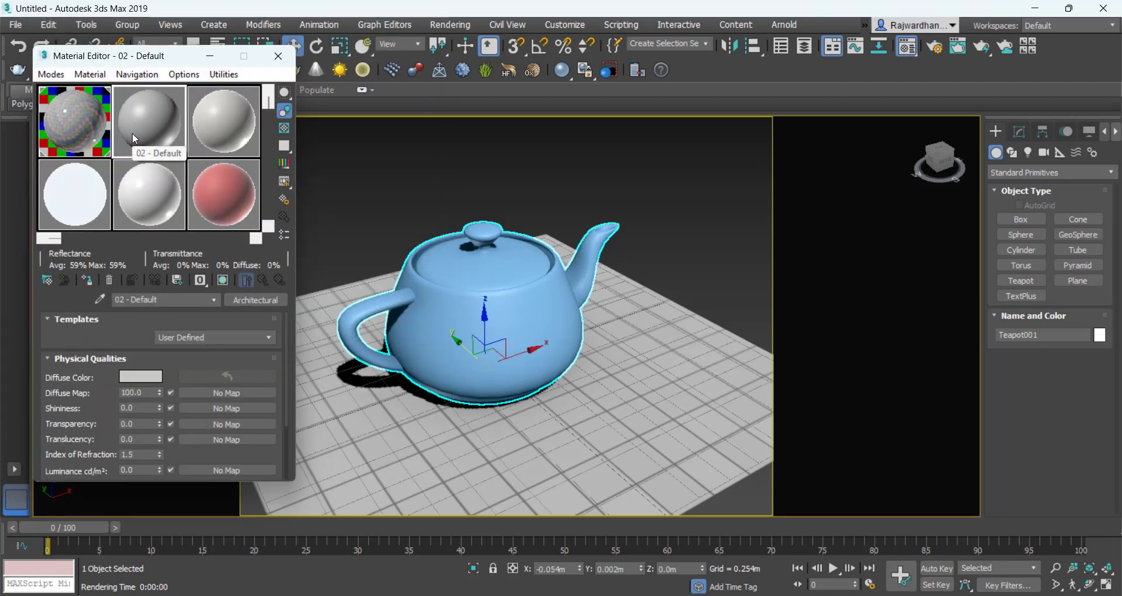
{"action": "double_click", "coordinate": [132, 132]}
{"action": "left_click", "coordinate": [285, 130]}
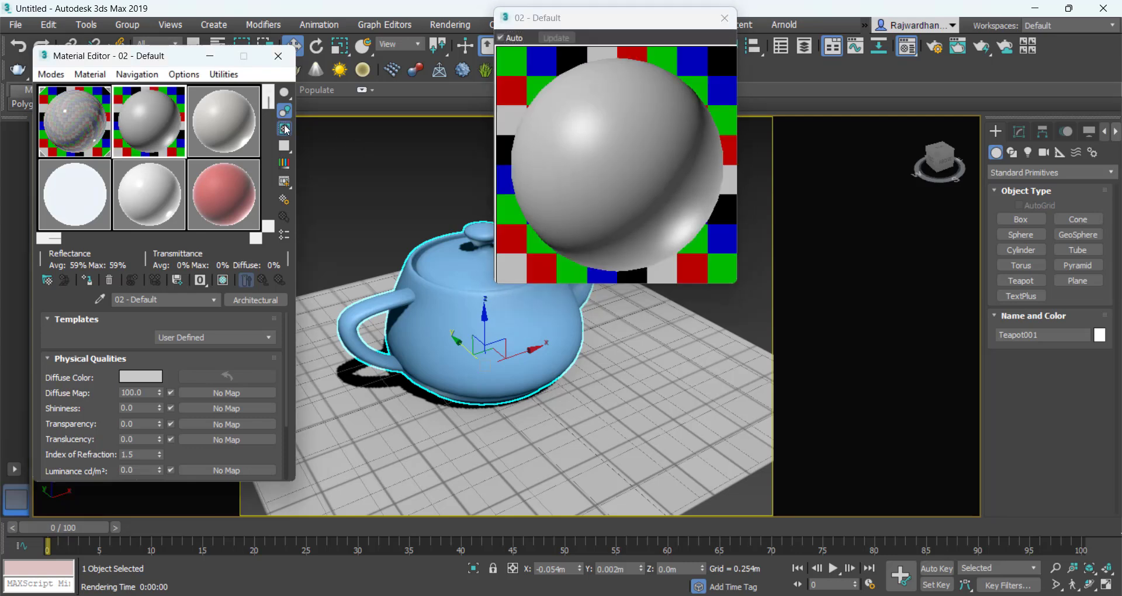
{"action": "left_click", "coordinate": [134, 299]}
{"action": "type", "text": "glass"}
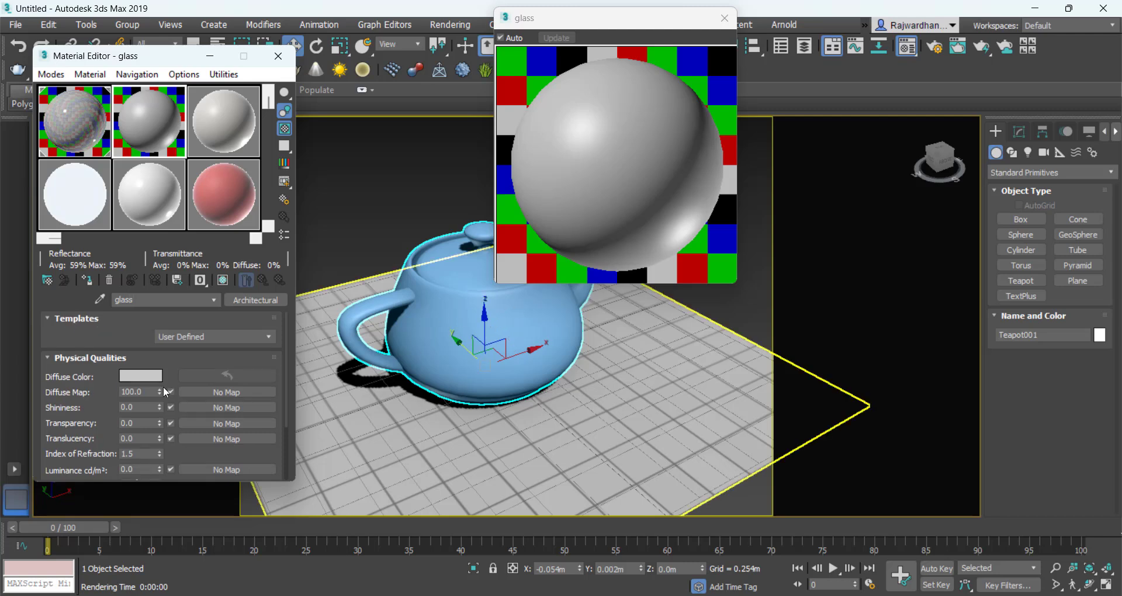
- Apply the Glass - Clear template to the glass material, assign it to the teapot and close the magnified preview
{"action": "left_click", "coordinate": [216, 335]}
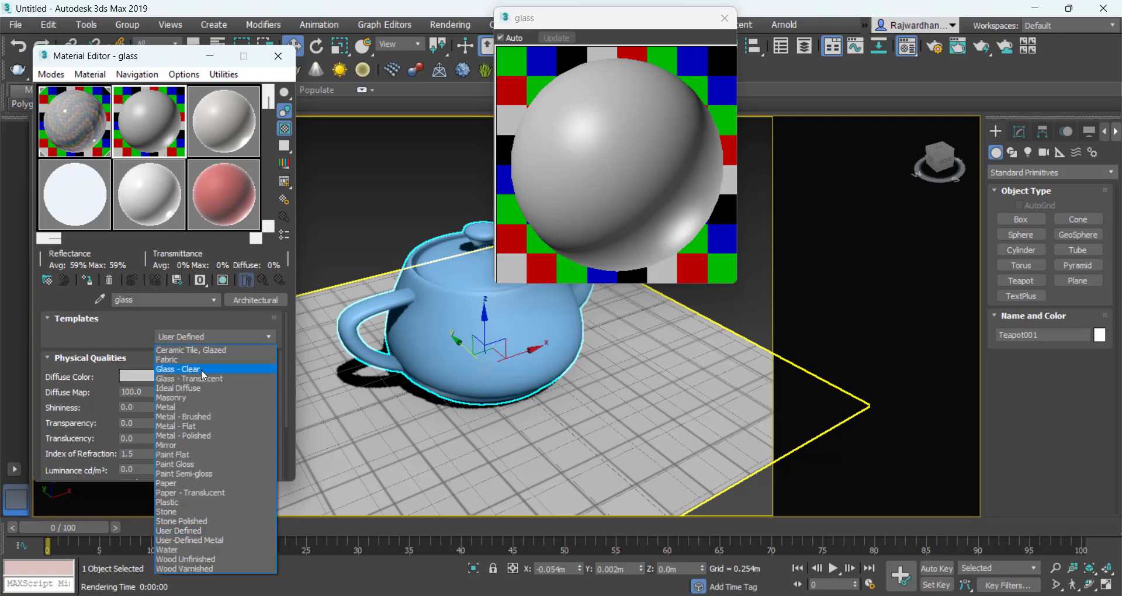
{"action": "left_click", "coordinate": [203, 369]}
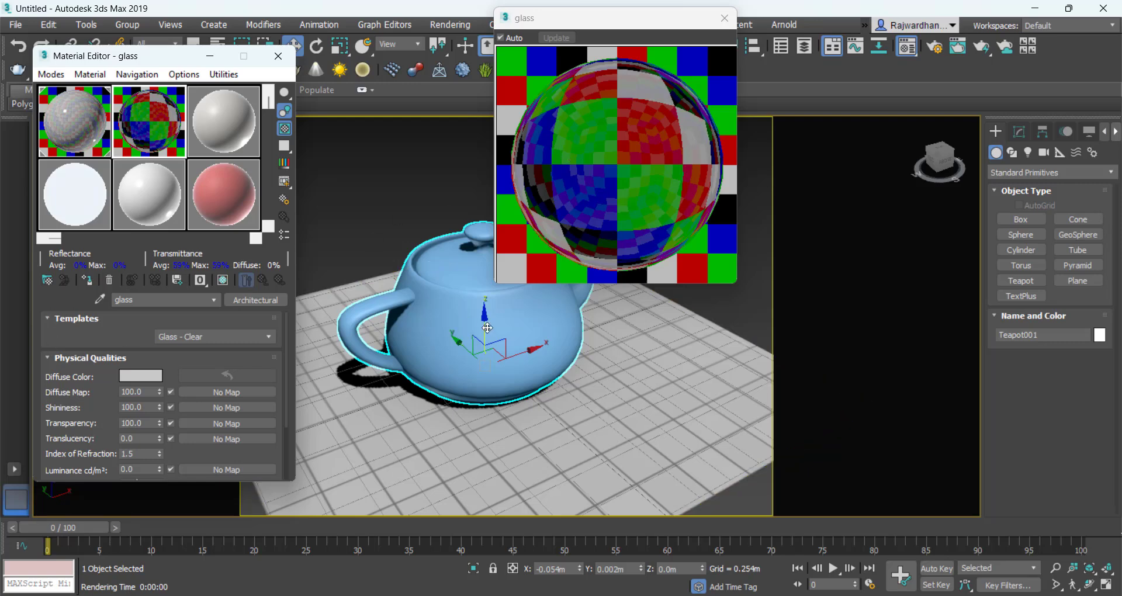
{"action": "mouse_move", "coordinate": [509, 321]}
{"action": "middle_mouse_down"}
{"action": "mouse_move", "coordinate": [509, 339]}
{"action": "mouse_move", "coordinate": [506, 327]}
{"action": "middle_mouse_up"}
{"action": "left_click_drag", "start_coordinate": [165, 107], "coordinate": [440, 321]}
{"action": "middle_click_drag", "start_coordinate": [459, 332], "coordinate": [475, 347]}
{"action": "left_click", "coordinate": [724, 18]}
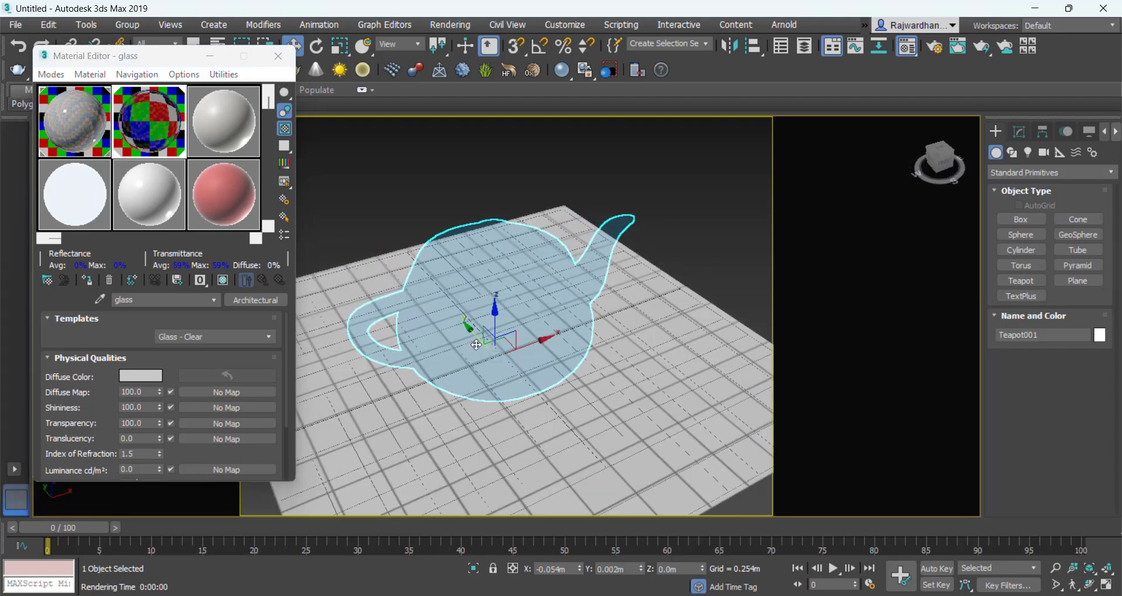
- Render the clear glass teapot from a lower angle, then close the rendered frame
{"action": "scroll", "coordinate": [573, 301], "scroll_direction": "up", "scroll_amount": 4}
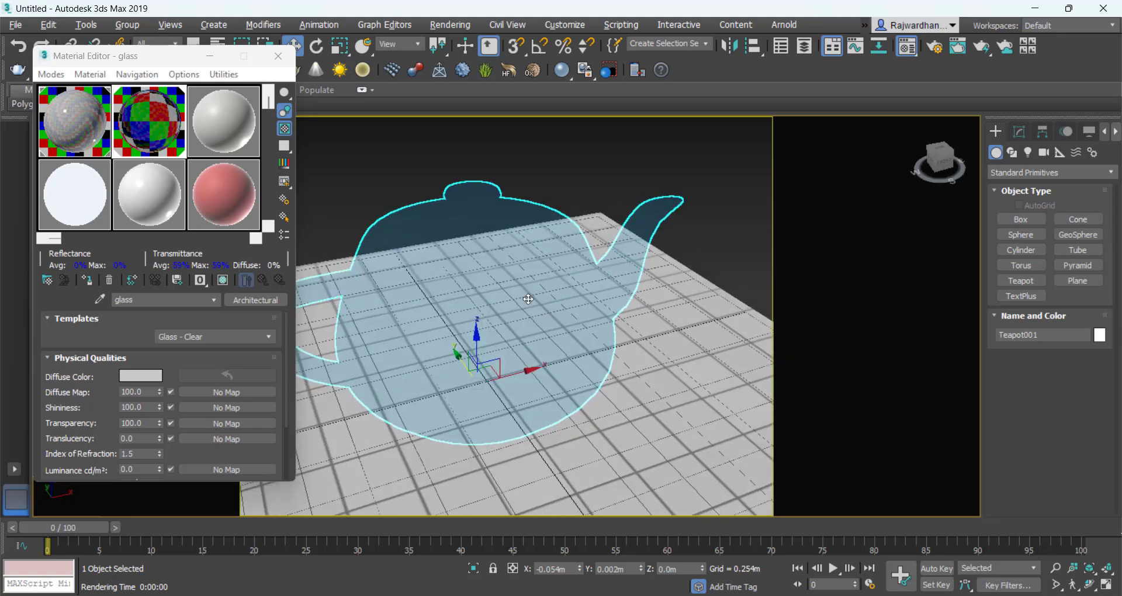
{"action": "mouse_move", "coordinate": [529, 300]}
{"action": "middle_mouse_down", "text": "alt"}
{"action": "mouse_move", "coordinate": [526, 286]}
{"action": "mouse_move", "coordinate": [514, 328]}
{"action": "mouse_move", "coordinate": [518, 309]}
{"action": "middle_mouse_up", "text": "alt"}
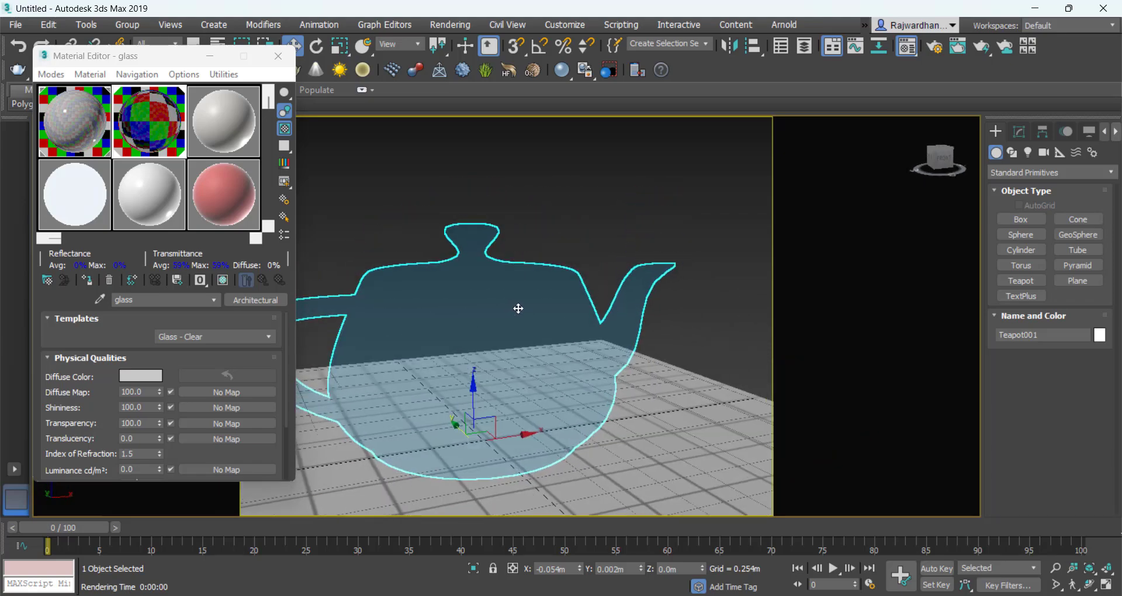
{"action": "scroll", "coordinate": [519, 309], "scroll_direction": "down", "scroll_amount": 4}
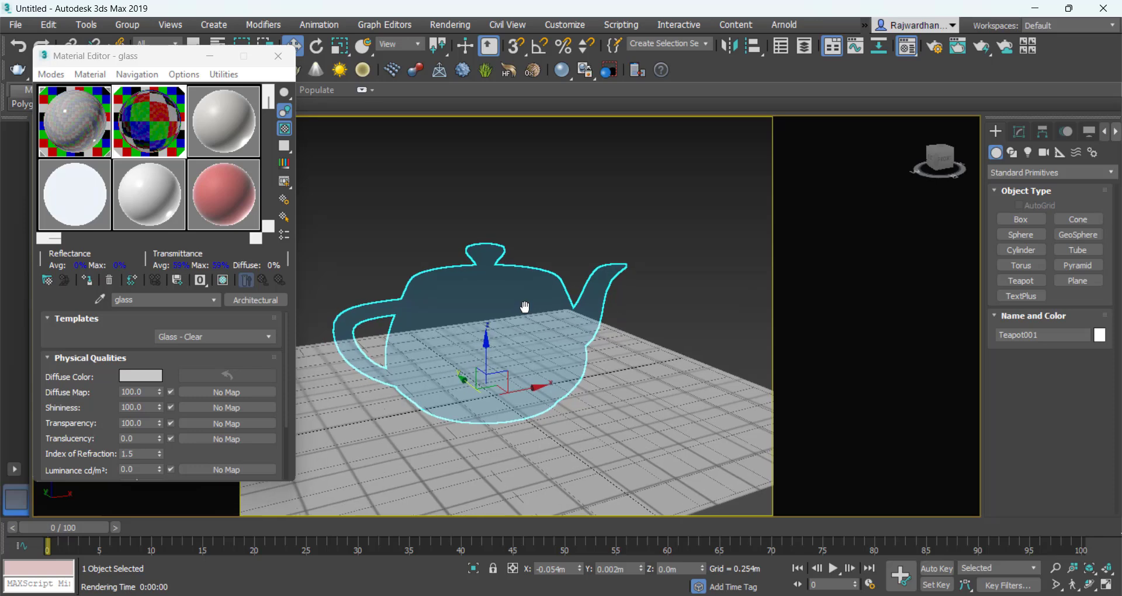
{"action": "key", "text": "shift+q"}
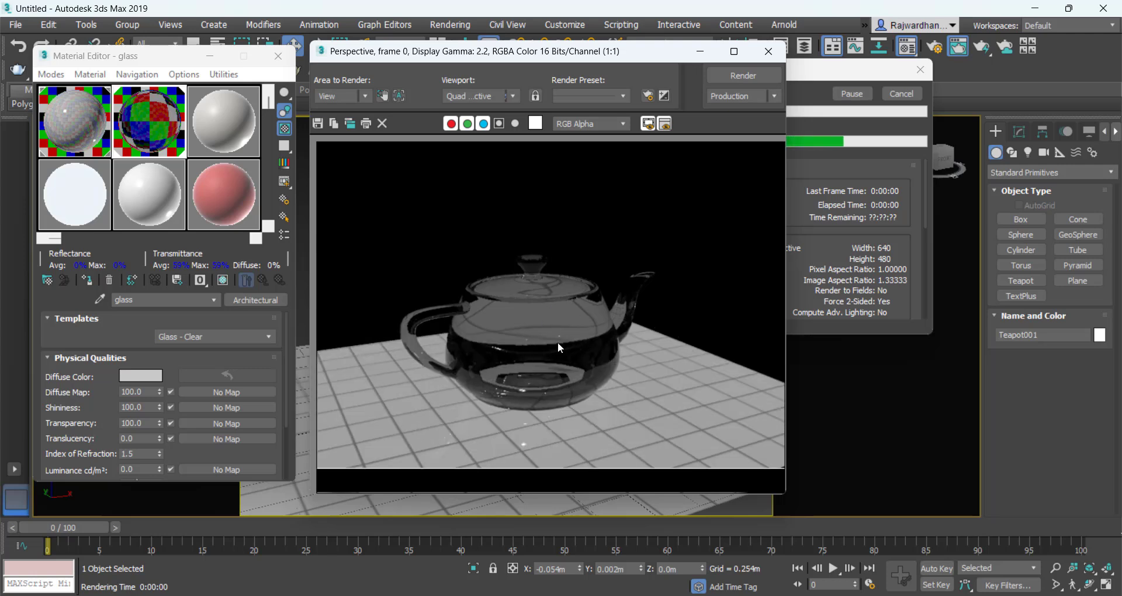
{"action": "left_click", "coordinate": [769, 51]}
{"action": "middle_click_drag", "start_coordinate": [510, 340], "coordinate": [530, 342], "text": "alt"}
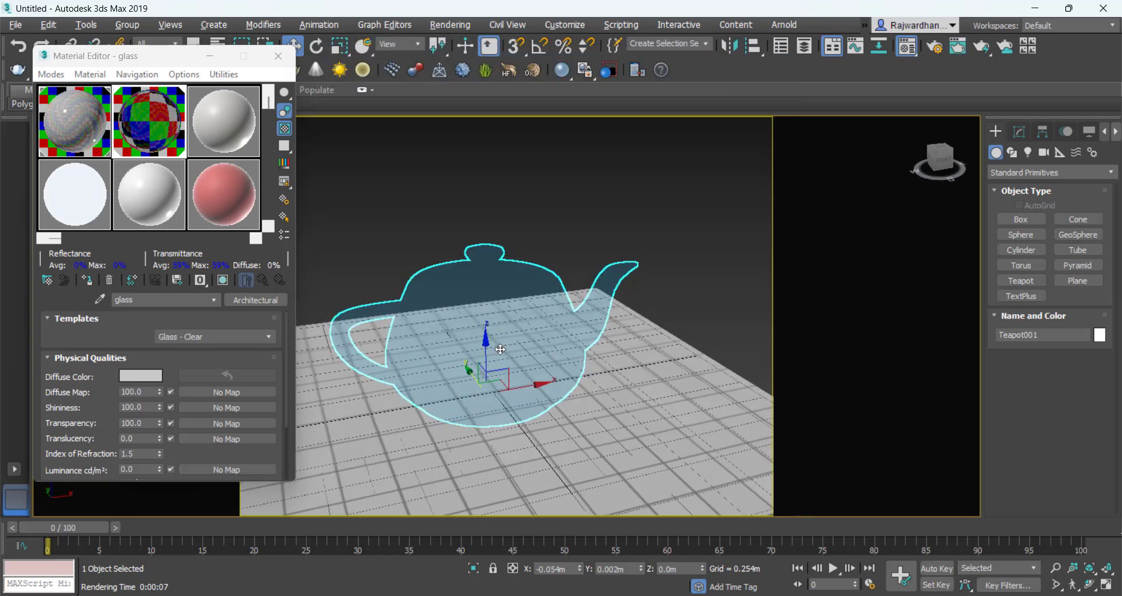
- Place a photometric Free Light on the plane beside the teapot's handle, accepting the recommended Logarithmic Exposure Control
{"action": "left_click", "coordinate": [1029, 152]}
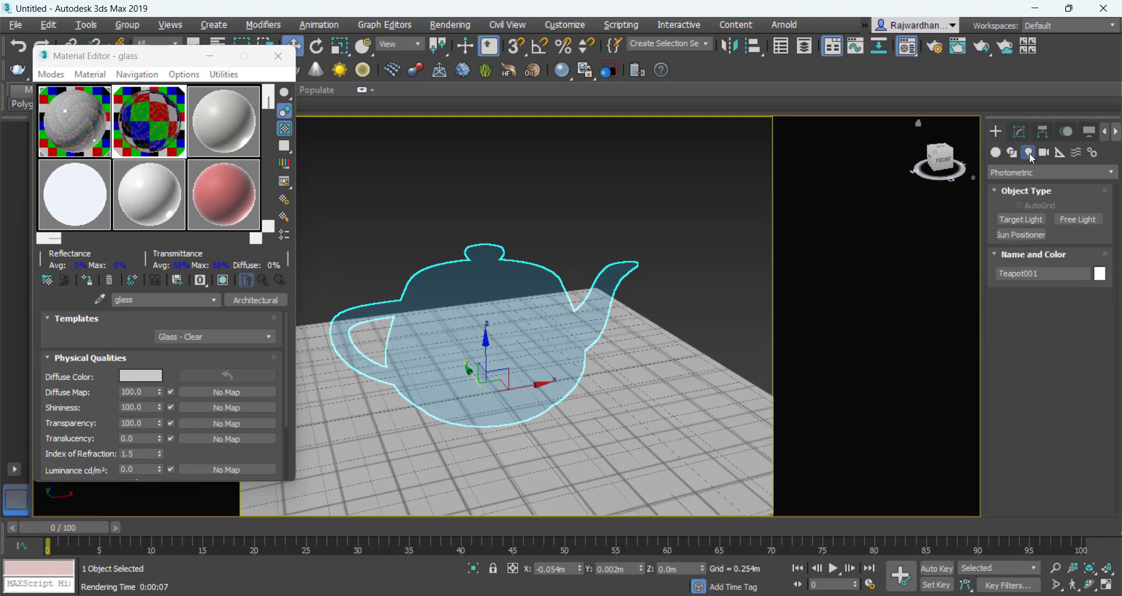
{"action": "left_click", "coordinate": [1078, 221]}
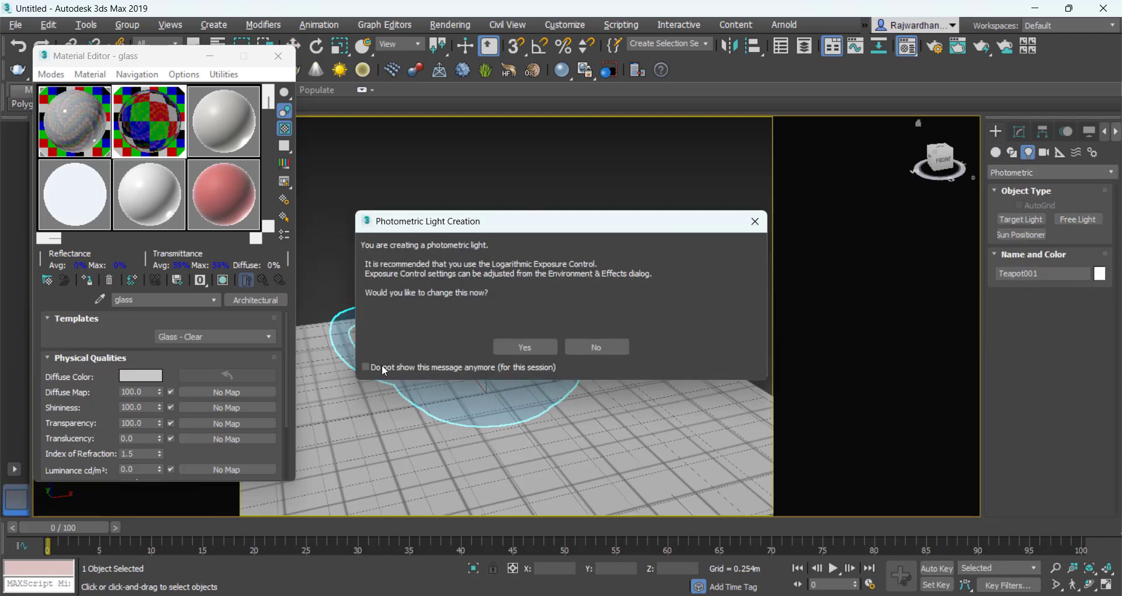
{"action": "left_click", "coordinate": [525, 347]}
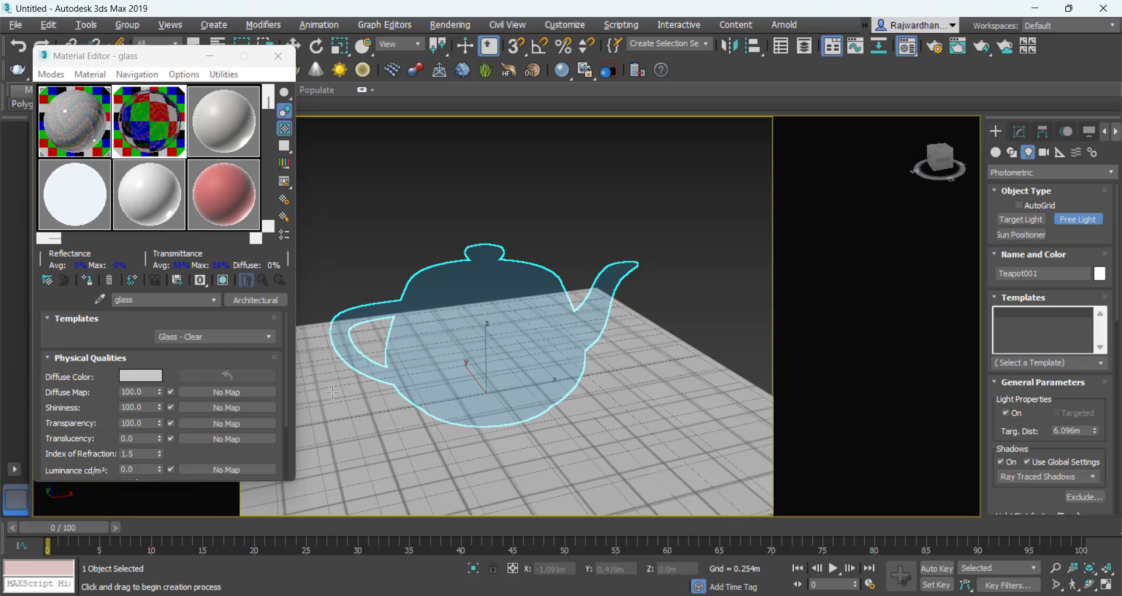
{"action": "left_click", "coordinate": [332, 392]}
{"action": "right_click", "coordinate": [409, 420]}
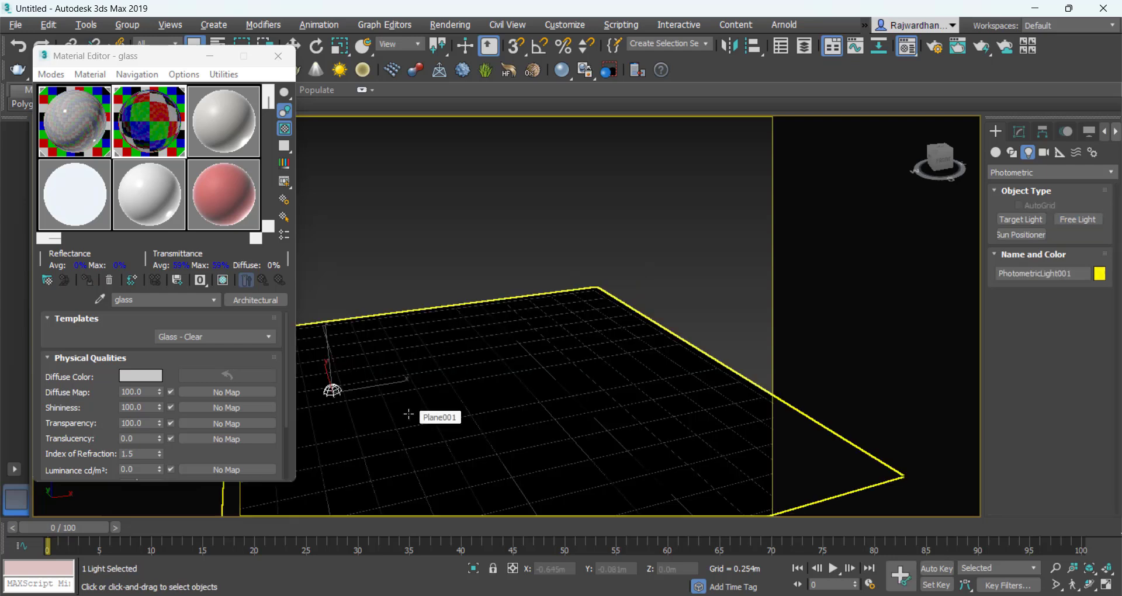
- Move the free light above the plane to about X -1.089 m, Y 0.683 m, Z 0.997 m
{"action": "left_click_drag", "start_coordinate": [338, 372], "coordinate": [430, 240]}
{"action": "scroll", "coordinate": [494, 338], "scroll_direction": "down", "scroll_amount": 2}
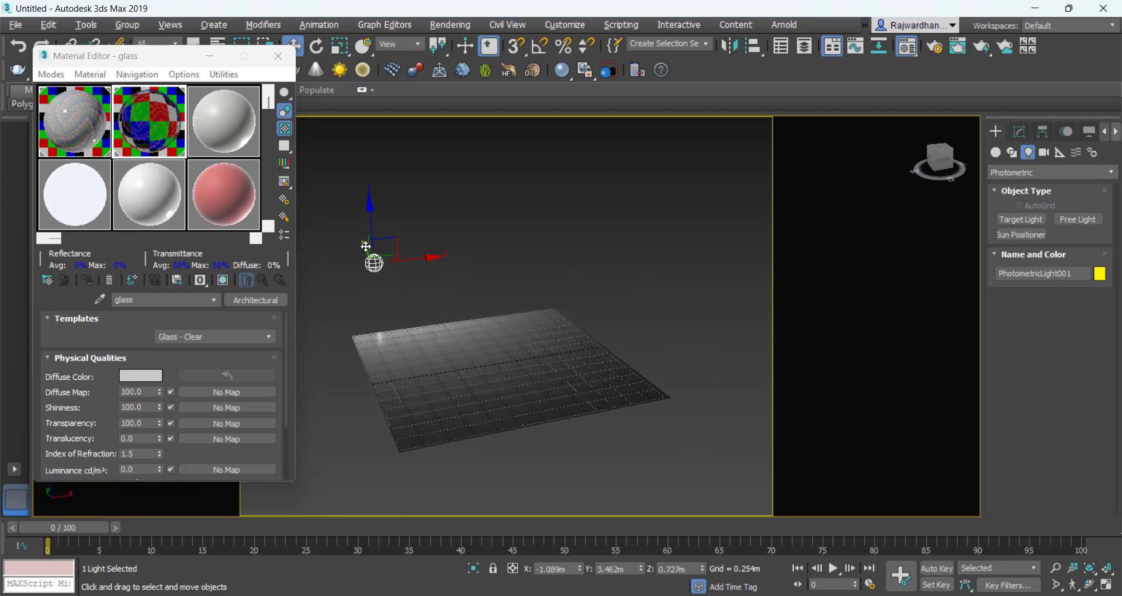
{"action": "left_click_drag", "start_coordinate": [363, 251], "coordinate": [396, 280]}
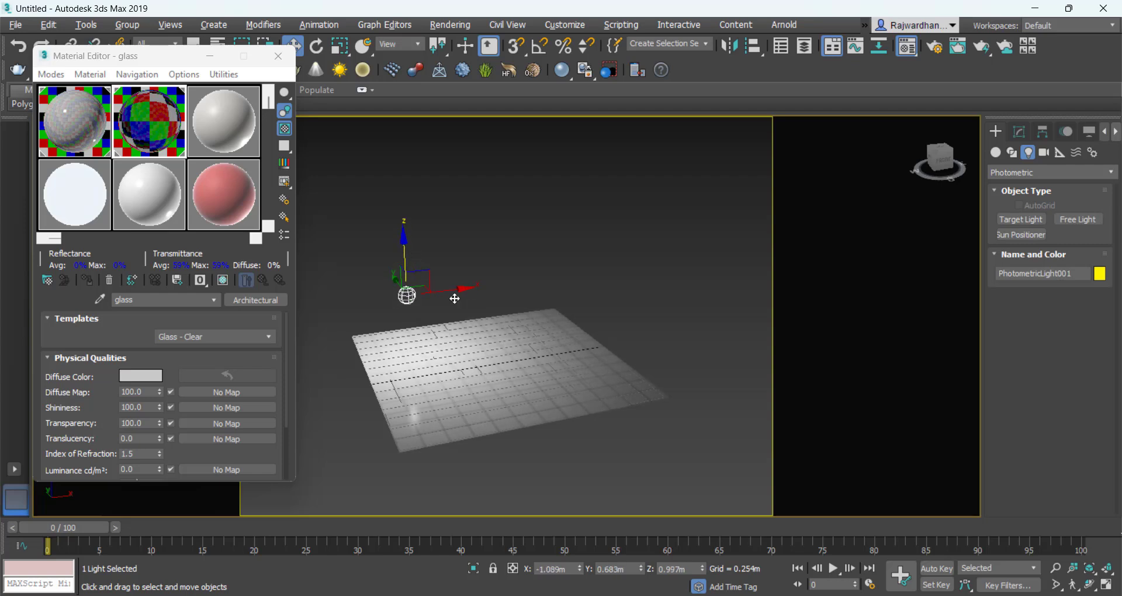
{"action": "left_click", "coordinate": [421, 320]}
{"action": "key", "text": "Delete"}
{"action": "left_click", "coordinate": [407, 296]}
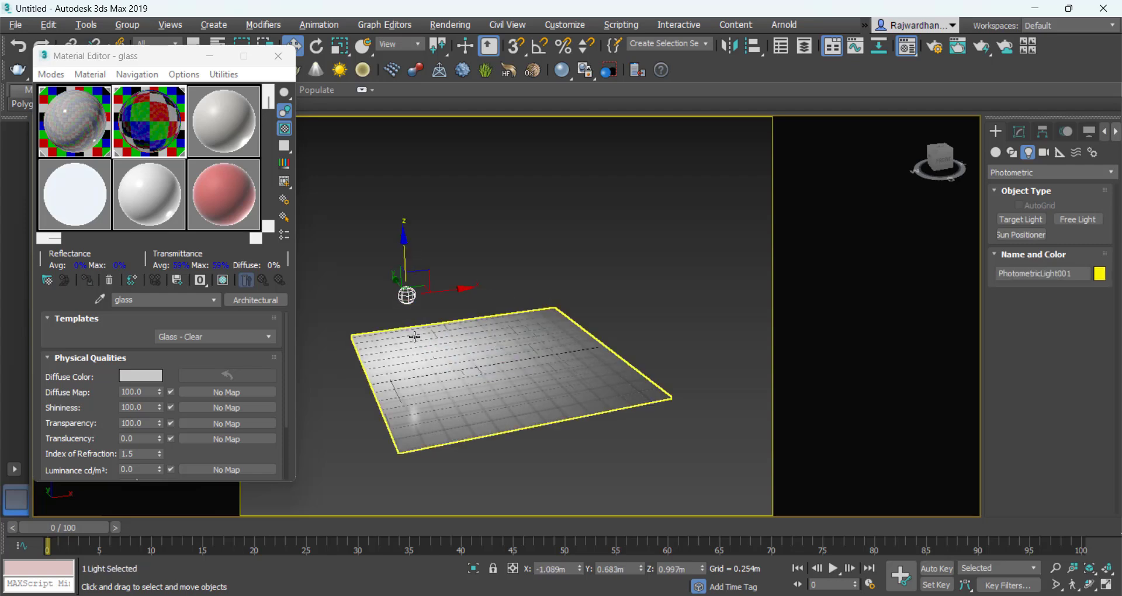
- Set the free light's filter color to light yellow, with red 253, green 255 and blue 69
{"action": "left_click", "coordinate": [1020, 131]}
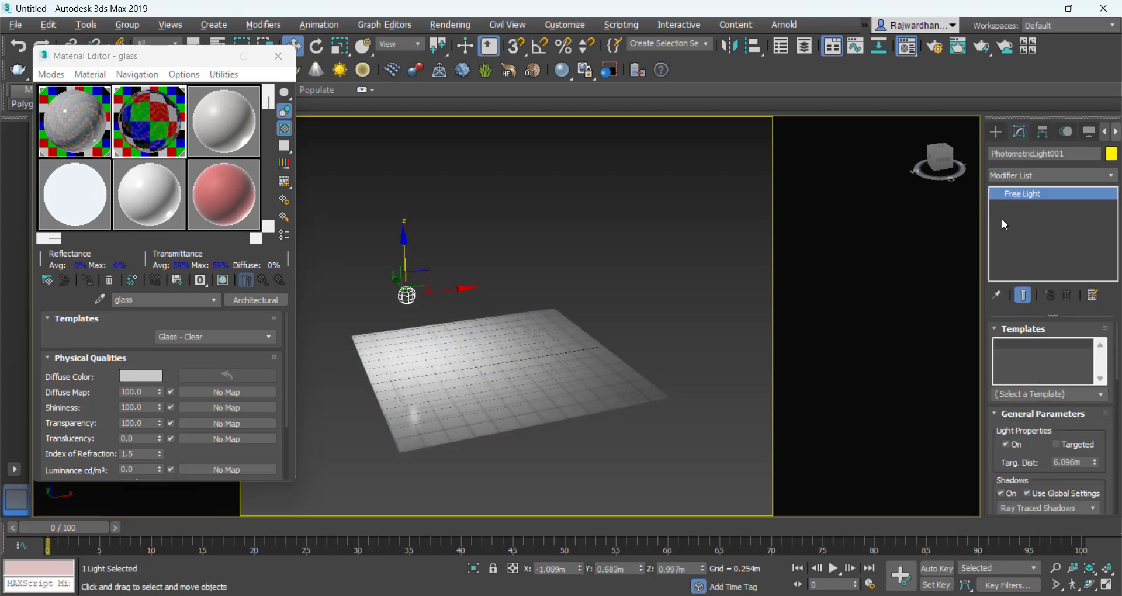
{"action": "scroll", "coordinate": [1032, 401], "scroll_direction": "down", "scroll_amount": 4}
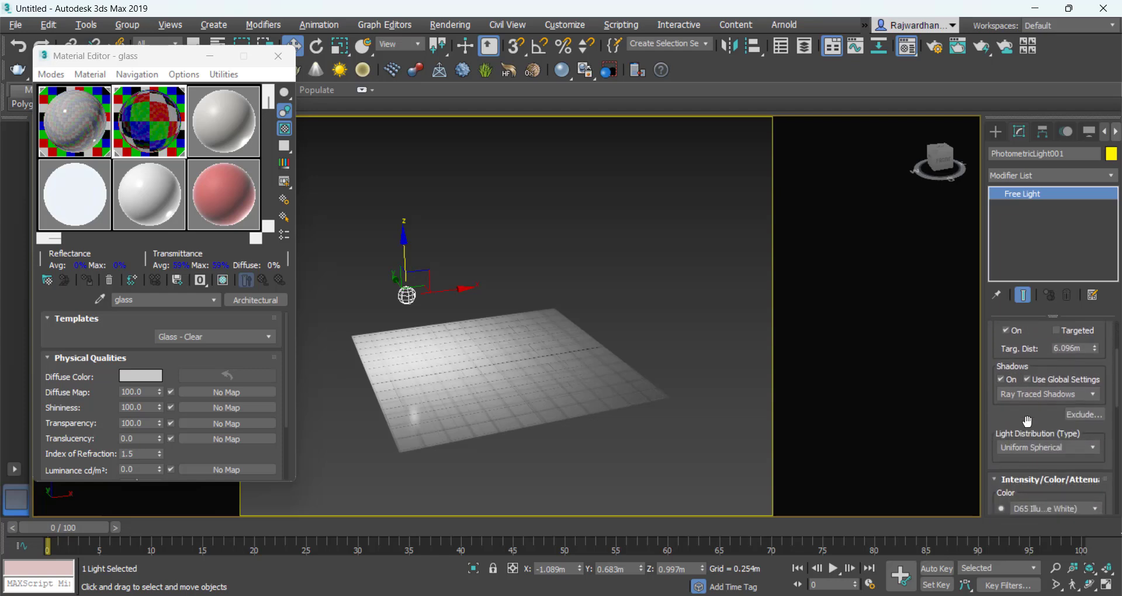
{"action": "scroll", "coordinate": [1032, 401], "scroll_direction": "down", "scroll_amount": 2}
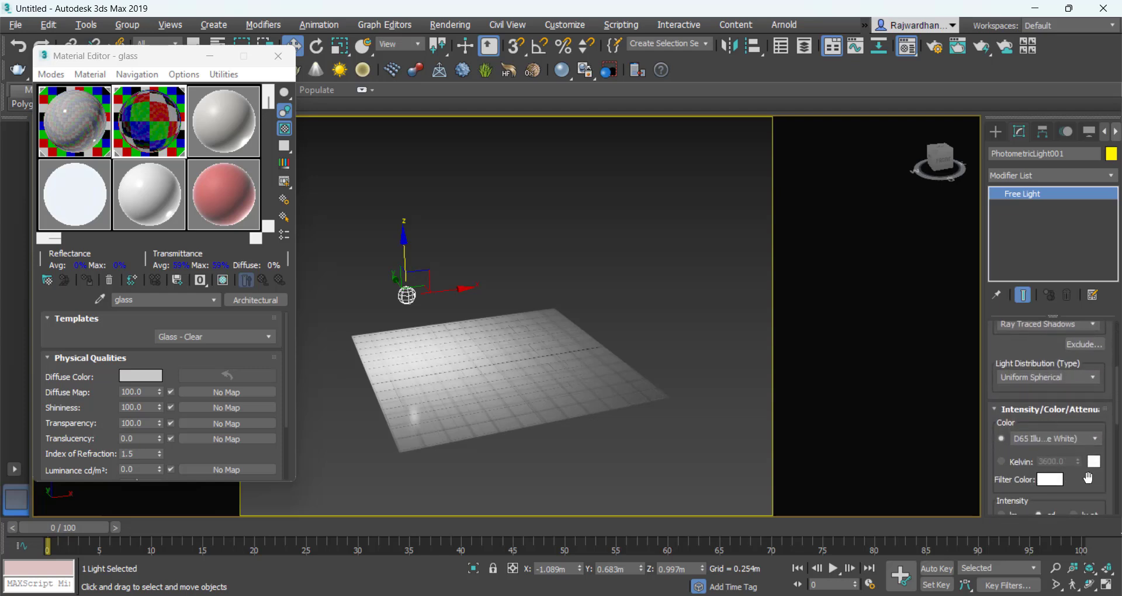
{"action": "scroll", "coordinate": [1082, 437], "scroll_direction": "down", "scroll_amount": 2}
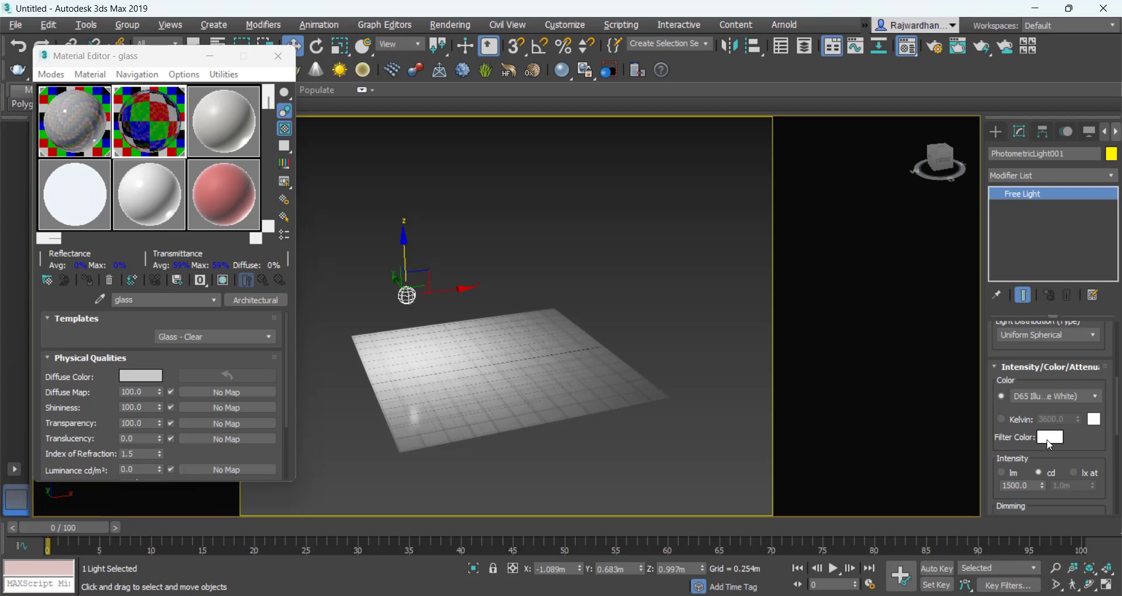
{"action": "left_click", "coordinate": [1049, 443]}
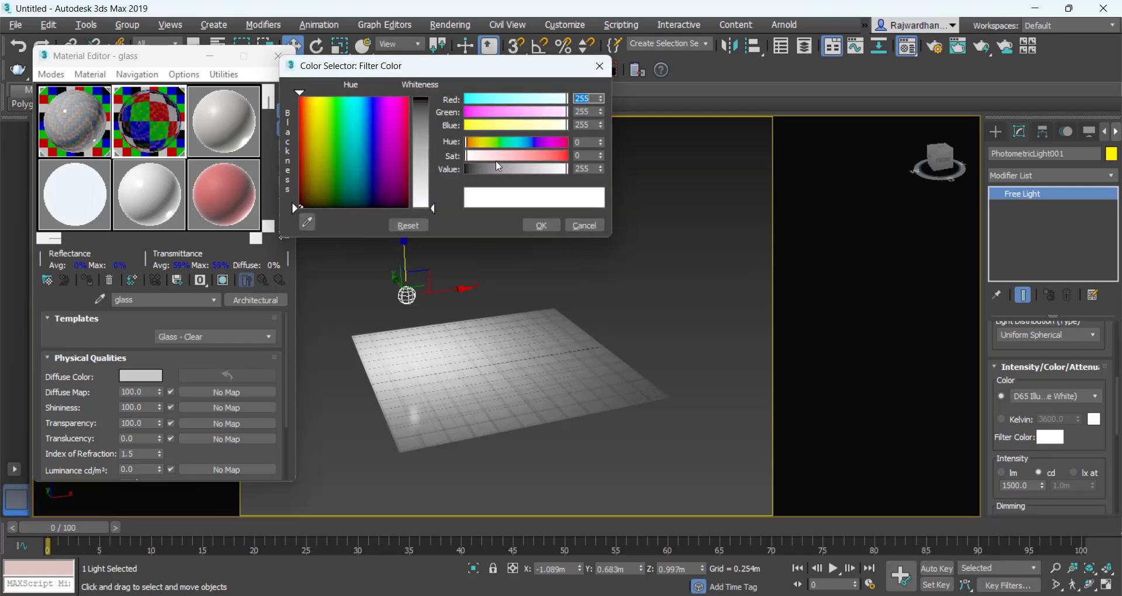
{"action": "left_click_drag", "start_coordinate": [480, 124], "coordinate": [438, 127]}
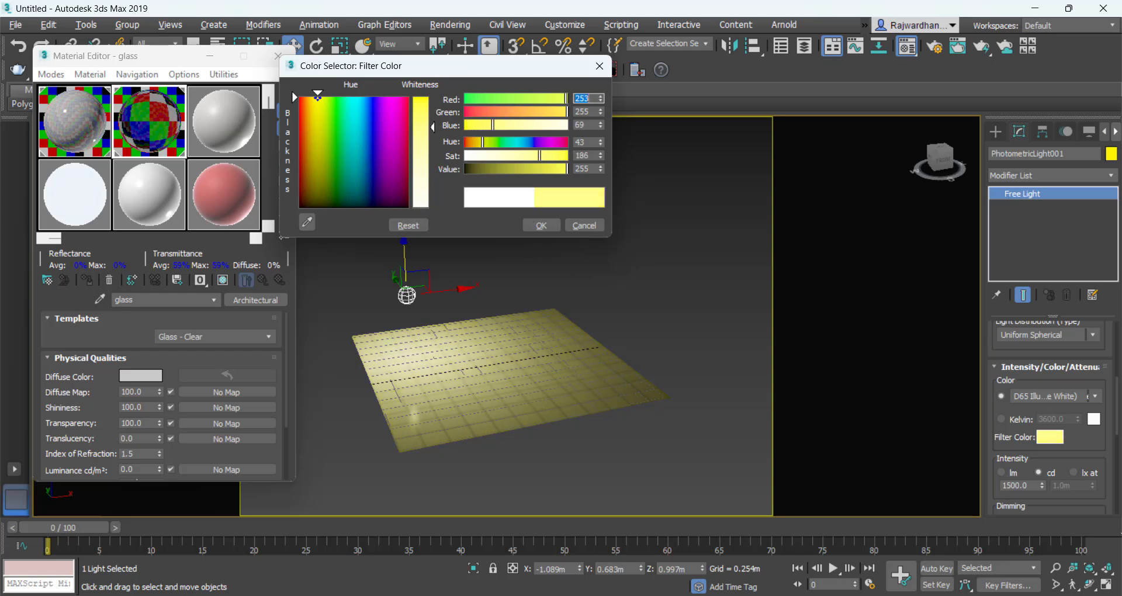
{"action": "left_click", "coordinate": [537, 224]}
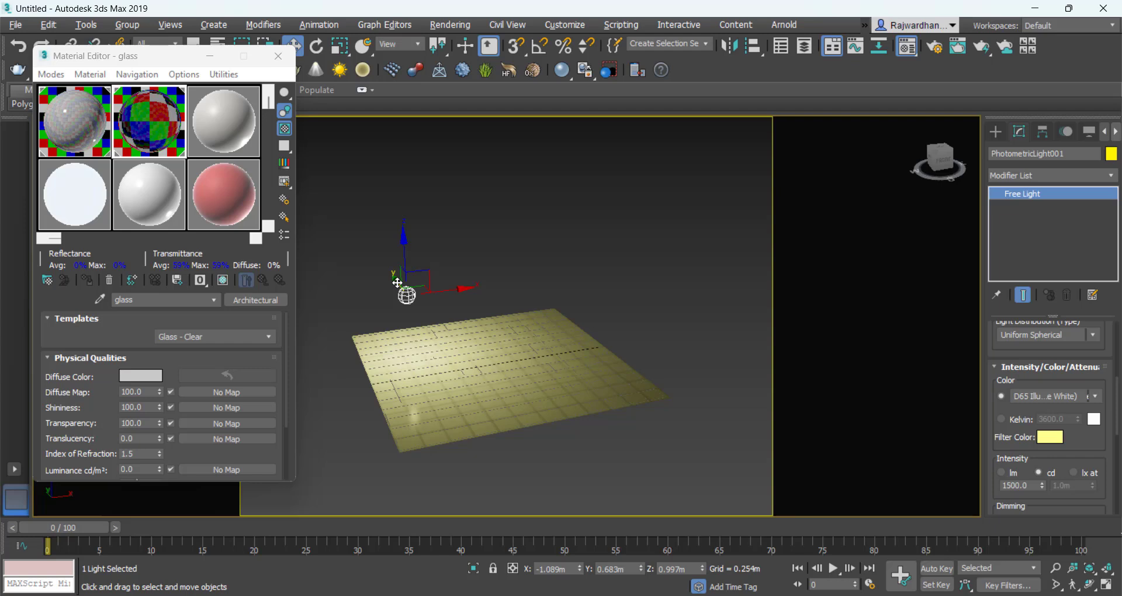
- Copy the yellow free light to the teapot's spout side and move the teapot to about Y 0.392 m
{"action": "mouse_move", "coordinate": [398, 283]}
{"action": "left_mouse_down", "text": "shift"}
{"action": "mouse_move", "coordinate": [439, 340]}
{"action": "mouse_move", "coordinate": [528, 343]}
{"action": "mouse_move", "coordinate": [487, 362]}
{"action": "mouse_move", "coordinate": [483, 340]}
{"action": "left_mouse_up", "text": "shift"}
{"action": "left_click", "coordinate": [560, 369]}
{"action": "left_click", "coordinate": [489, 371]}
{"action": "scroll", "coordinate": [483, 341], "scroll_direction": "up", "scroll_amount": 4}
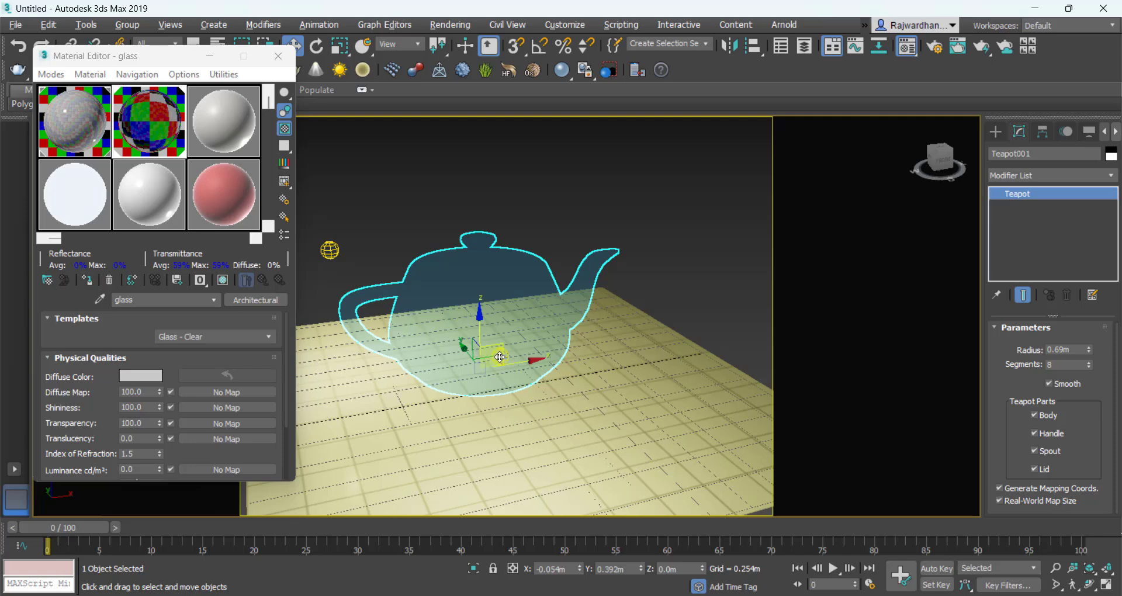
{"action": "left_click", "coordinate": [689, 321]}
- Render the clear glass teapot under the two yellow lights and close the rendered frame
{"action": "middle_click_drag", "start_coordinate": [476, 396], "coordinate": [504, 340], "text": "alt"}
{"action": "left_click", "coordinate": [505, 324]}
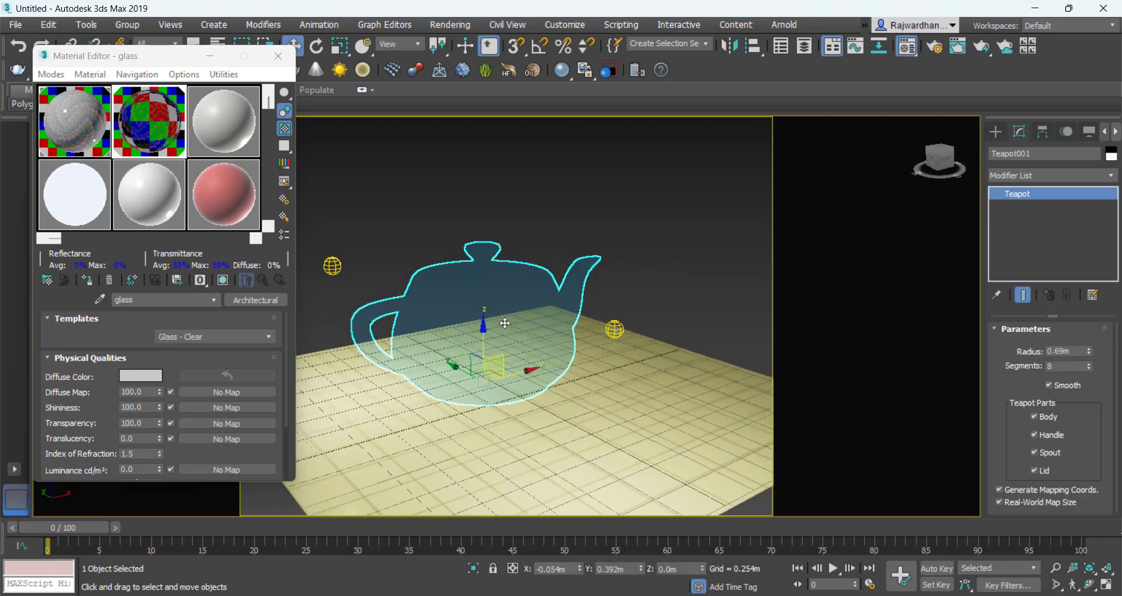
{"action": "key", "text": "shift+q"}
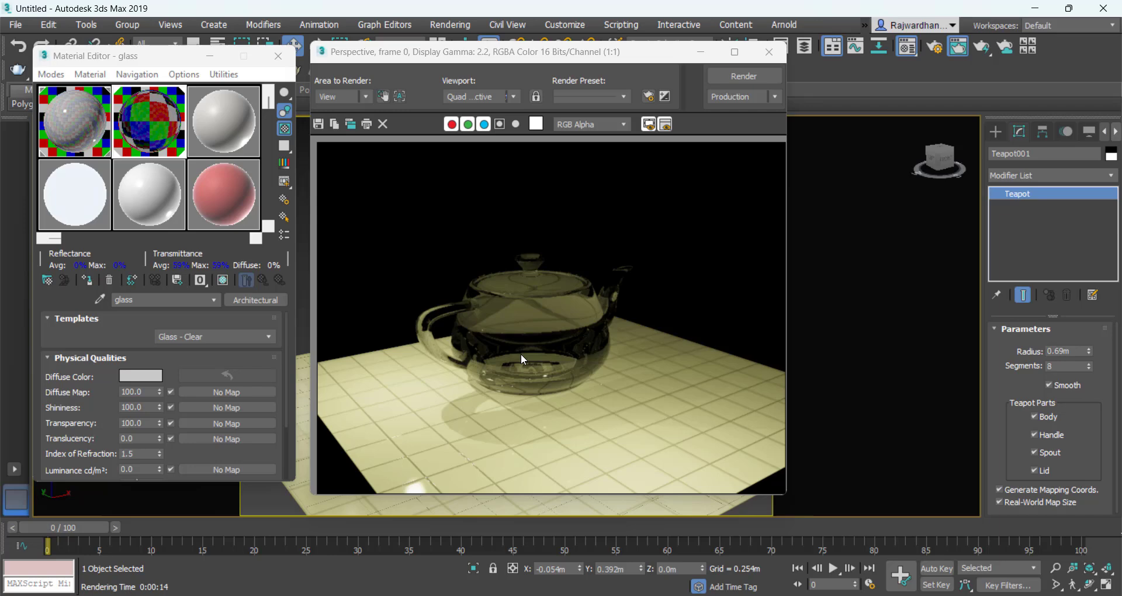
{"action": "left_click", "coordinate": [781, 53]}
{"action": "middle_click_drag", "start_coordinate": [519, 343], "coordinate": [559, 349], "text": "alt"}
- Switch the glass material to the Glass - Translucent template and test-render the teapot from a closer view
{"action": "left_click", "coordinate": [190, 339]}
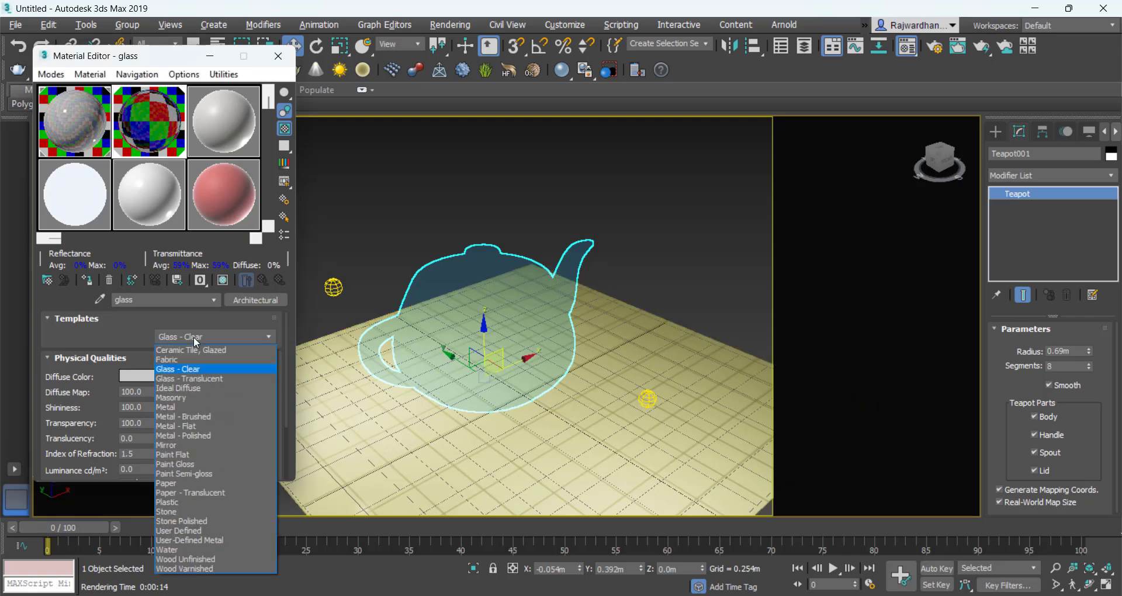
{"action": "left_click", "coordinate": [193, 379]}
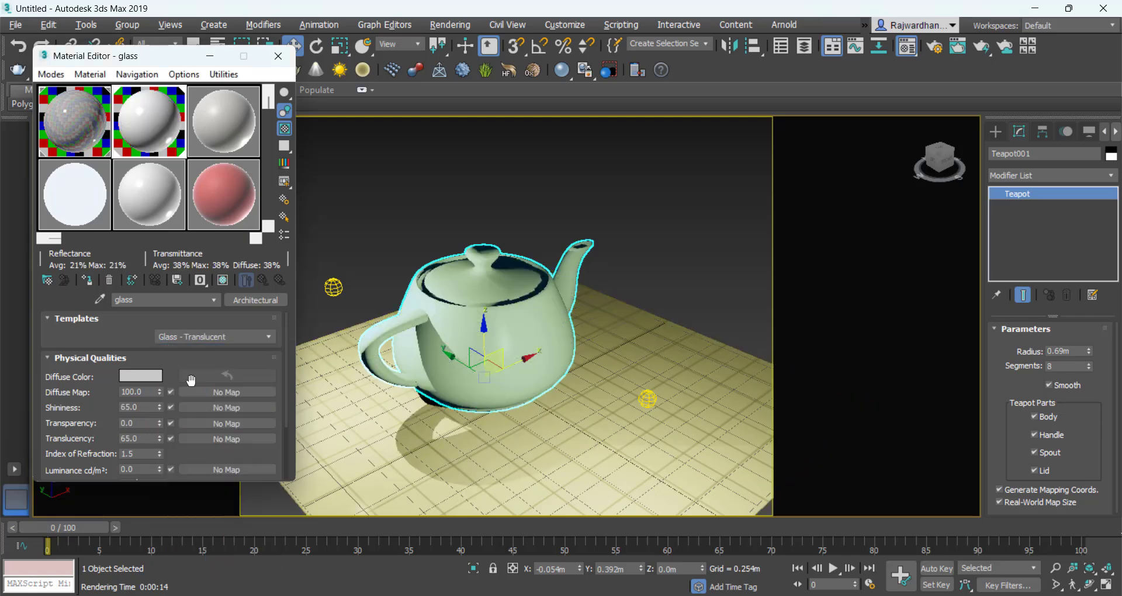
{"action": "middle_click_drag", "start_coordinate": [516, 355], "coordinate": [500, 351], "text": "alt"}
{"action": "scroll", "coordinate": [508, 331], "scroll_direction": "up", "scroll_amount": 5}
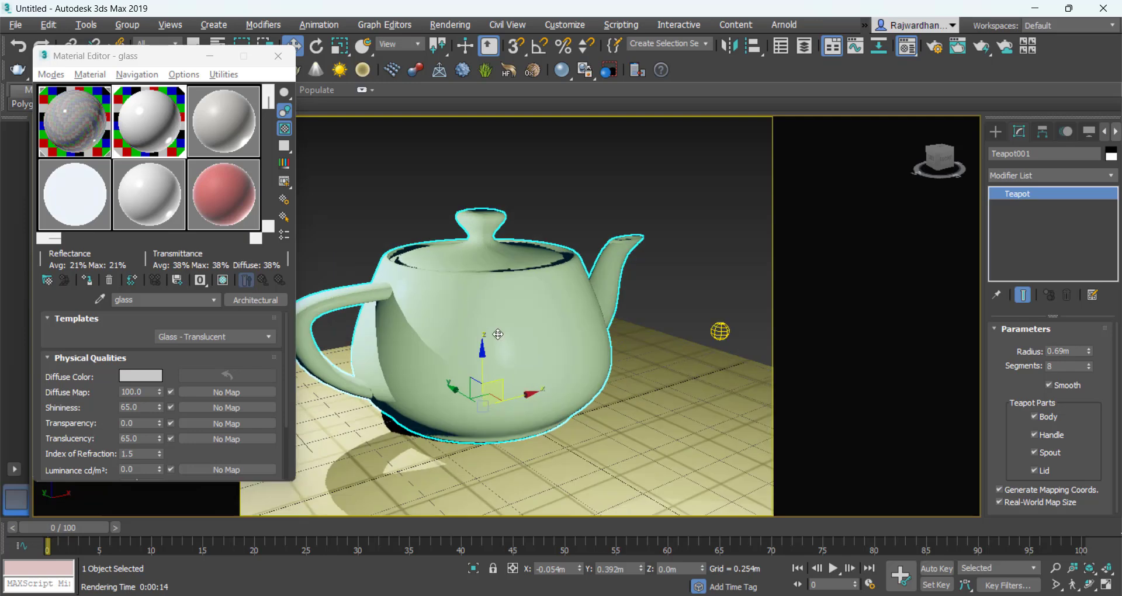
{"action": "key", "text": "shift+q"}
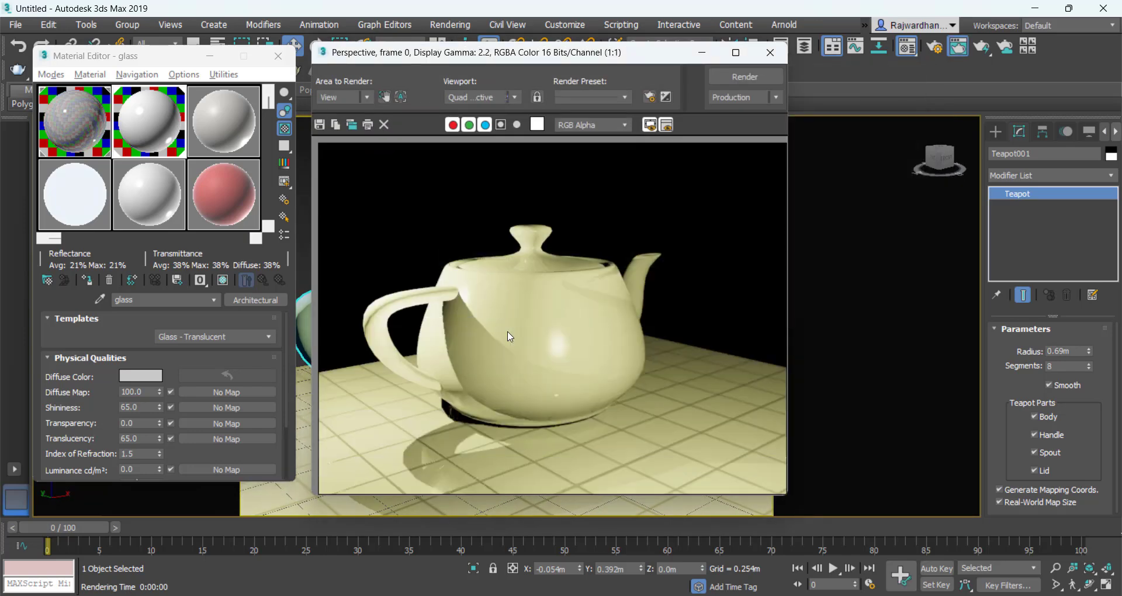
{"action": "left_click", "coordinate": [770, 52]}
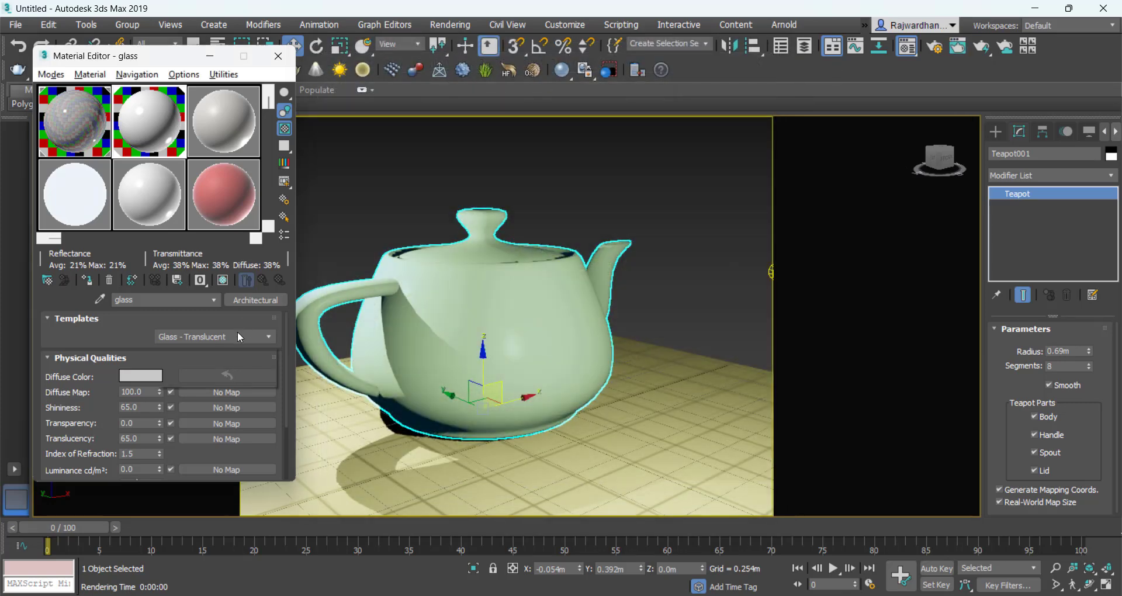
- Switch the glass material to the Metal template, test-render the teapot and close the rendered frame
{"action": "left_click", "coordinate": [237, 332]}
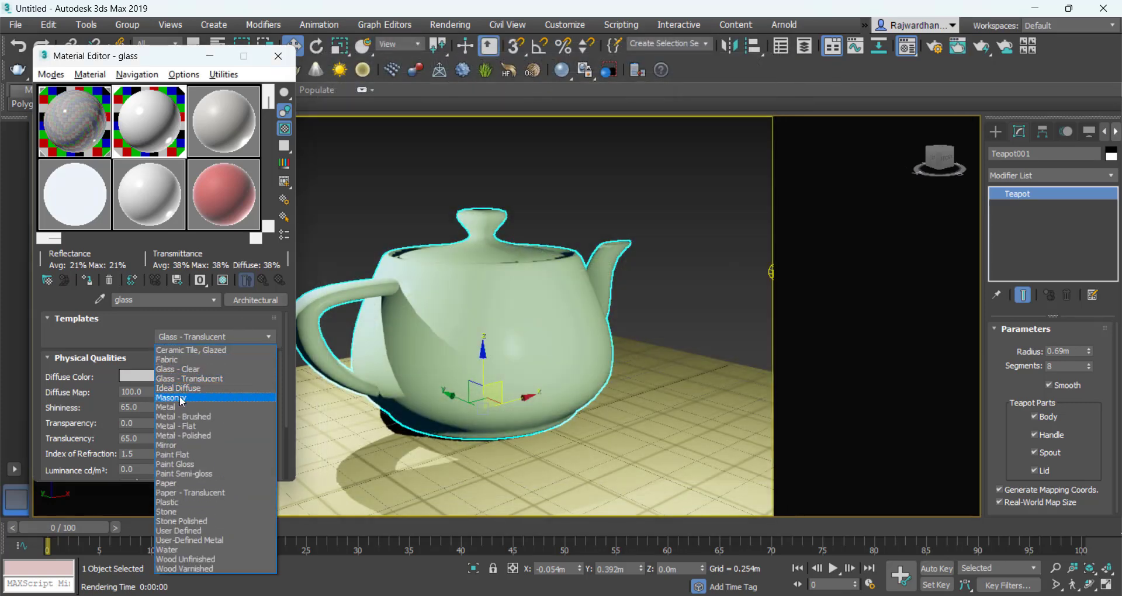
{"action": "left_click", "coordinate": [175, 407]}
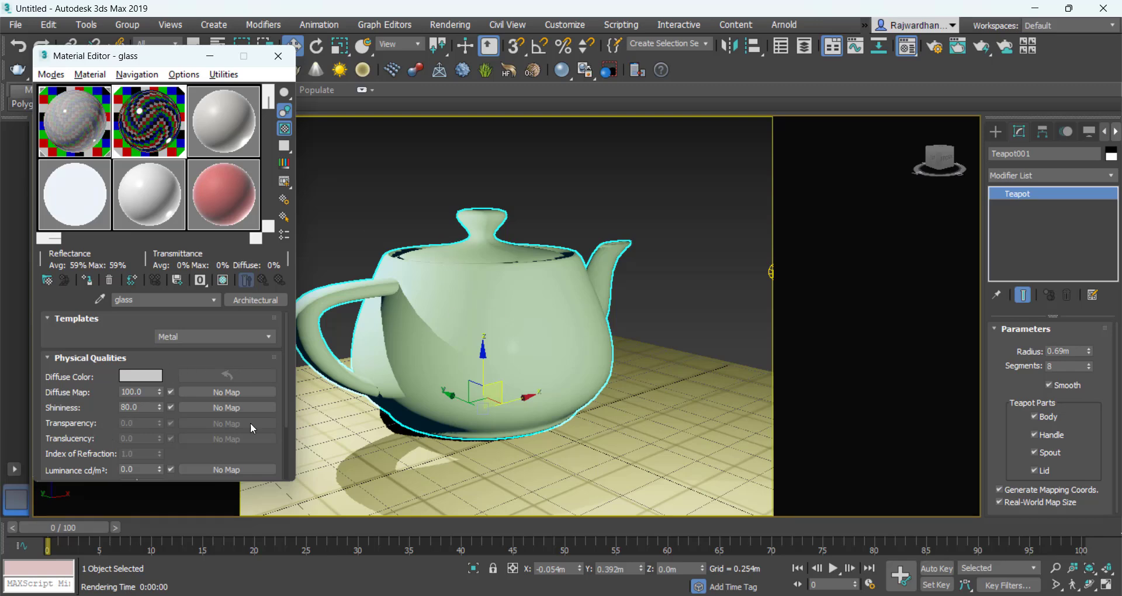
{"action": "key", "text": "shift+q"}
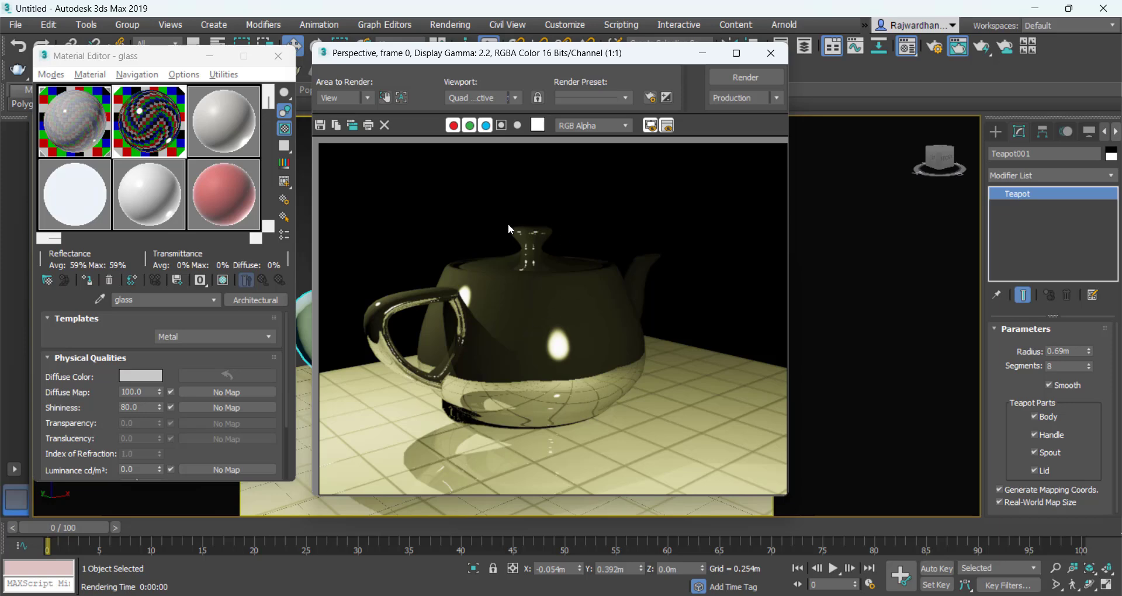
{"action": "left_click", "coordinate": [767, 61]}
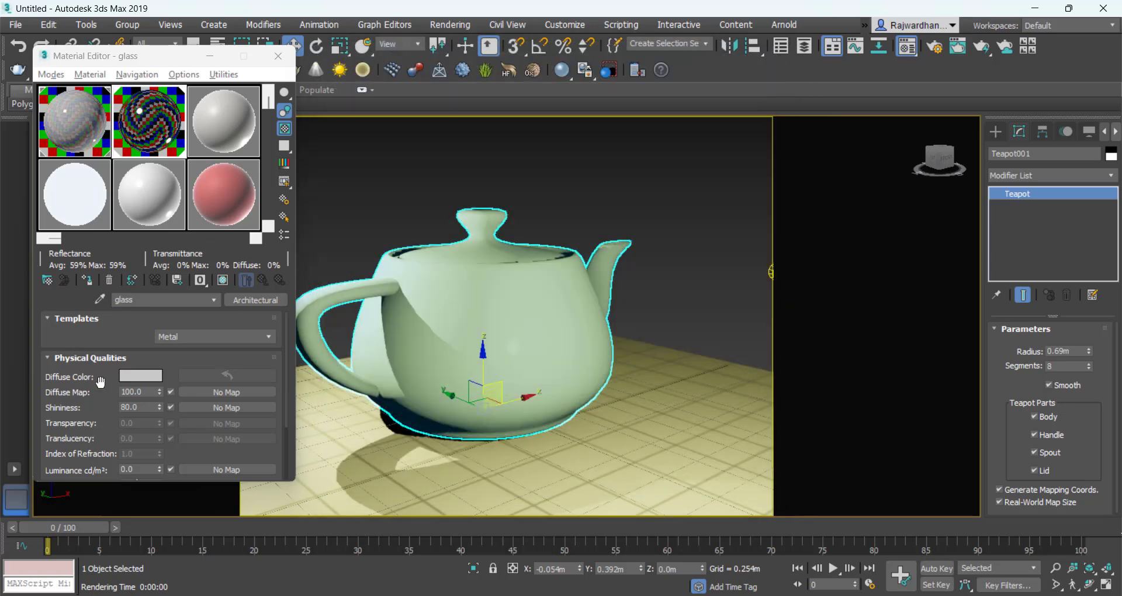
- Set the metal material's diffuse color to white, test-render the teapot again and close the rendered frame
{"action": "left_click", "coordinate": [157, 375]}
{"action": "left_click_drag", "start_coordinate": [434, 163], "coordinate": [434, 97]}
{"action": "left_click", "coordinate": [532, 226]}
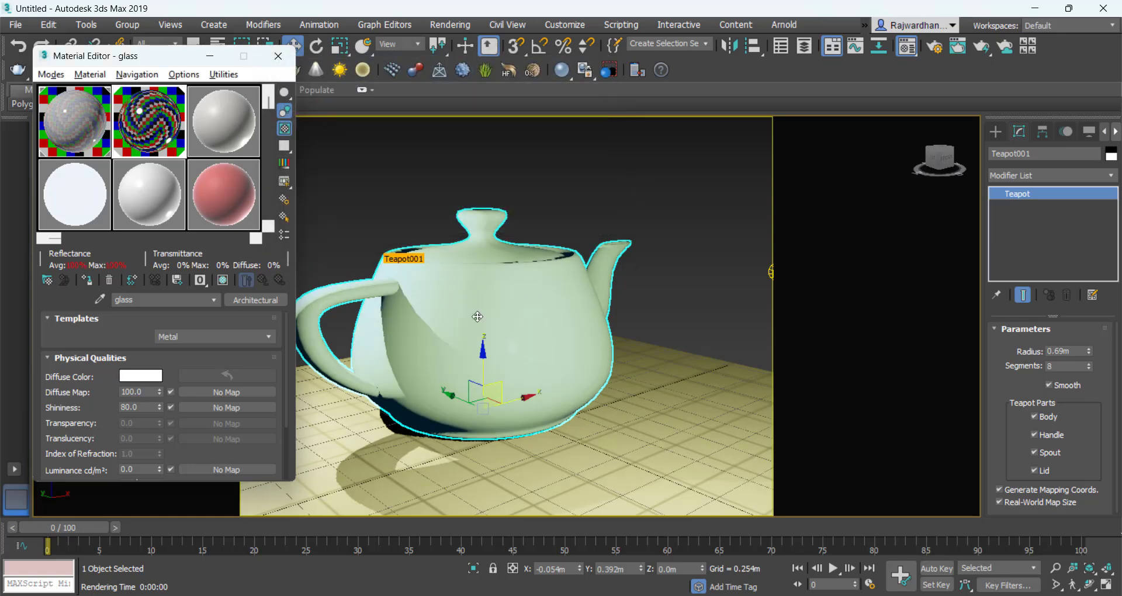
{"action": "key", "text": "shift+q"}
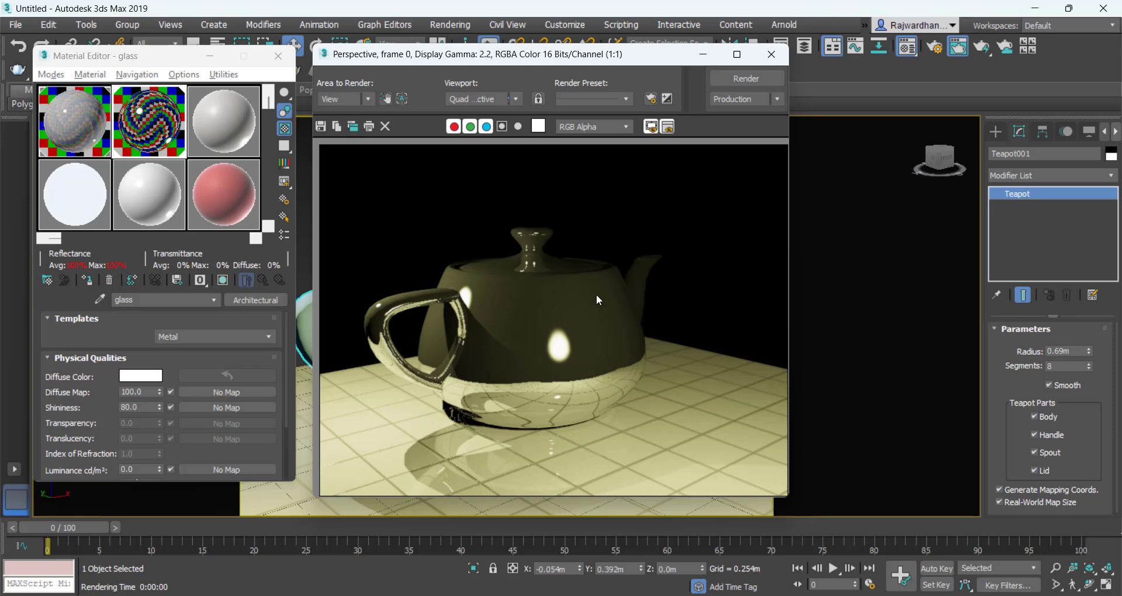
{"action": "left_click", "coordinate": [772, 54]}
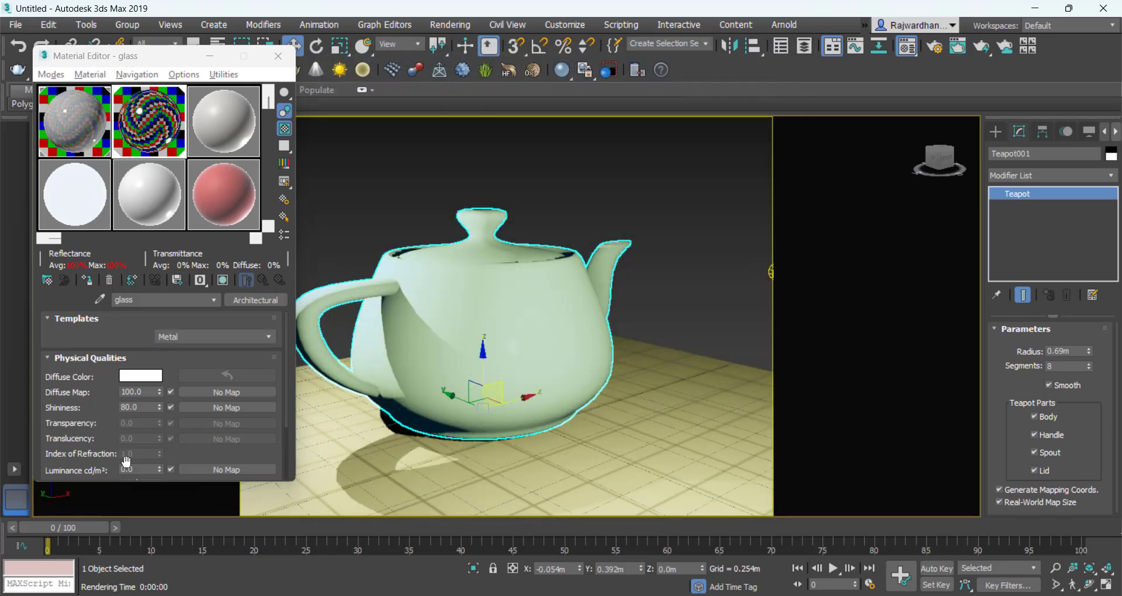
- Switch the glass material to the Paint Gloss template, test-render the teapot and close the rendered frame
{"action": "left_click_drag", "start_coordinate": [155, 451], "coordinate": [140, 383]}
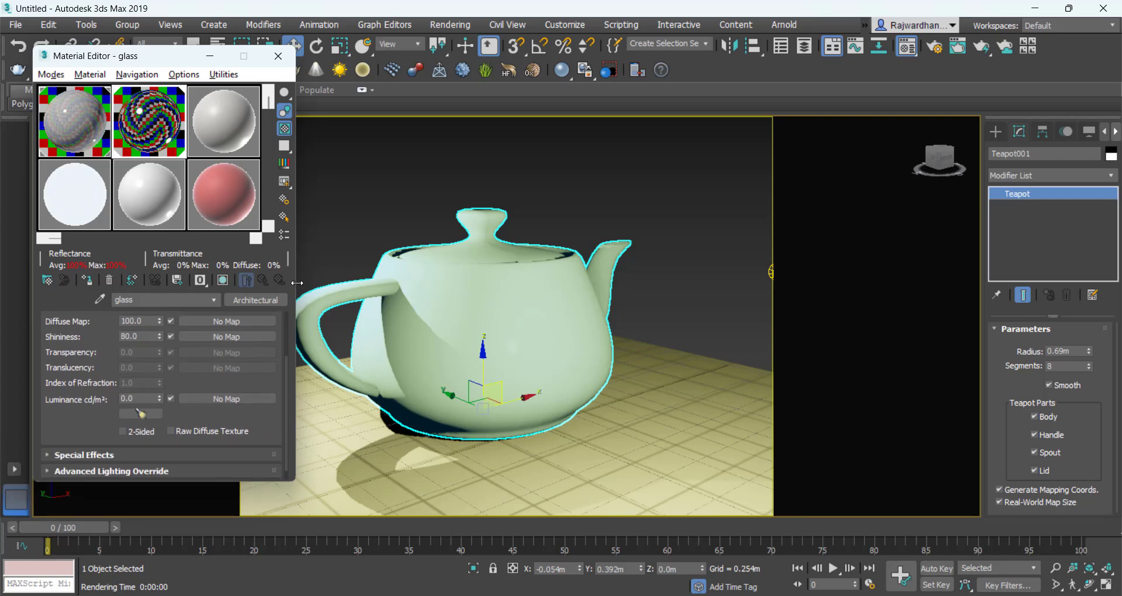
{"action": "left_click_drag", "start_coordinate": [113, 345], "coordinate": [108, 431]}
{"action": "left_click", "coordinate": [189, 338]}
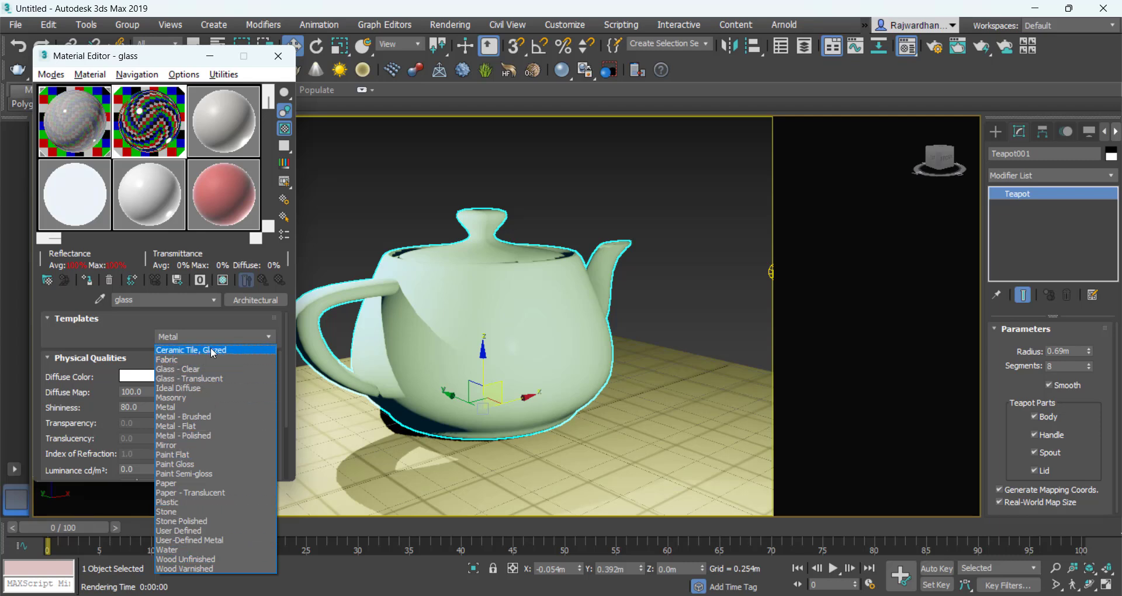
{"action": "left_click", "coordinate": [181, 465]}
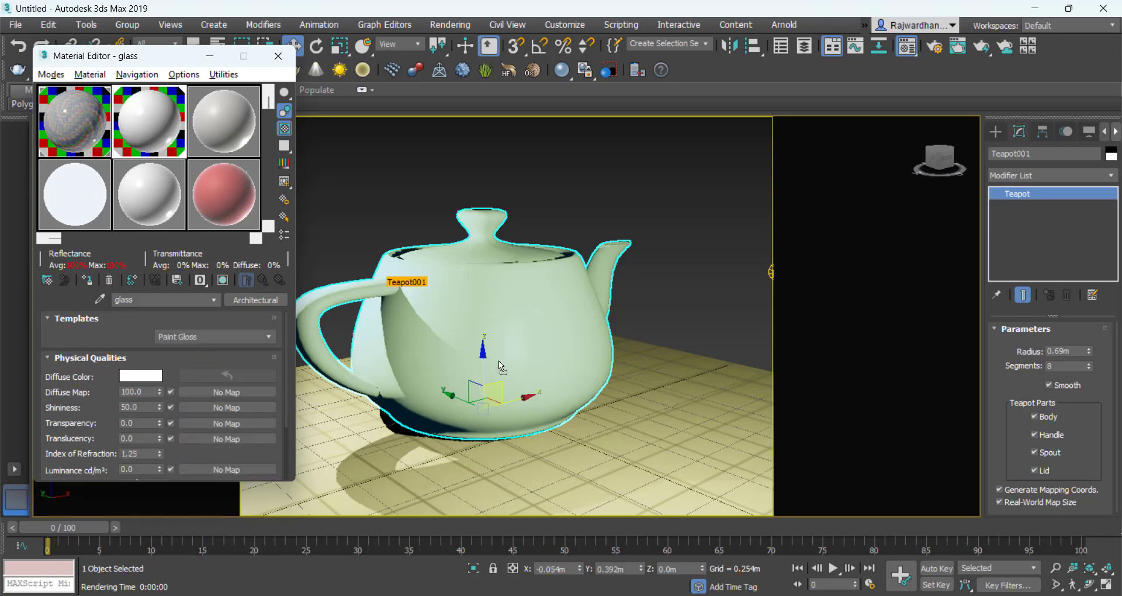
{"action": "key", "text": "shift+q"}
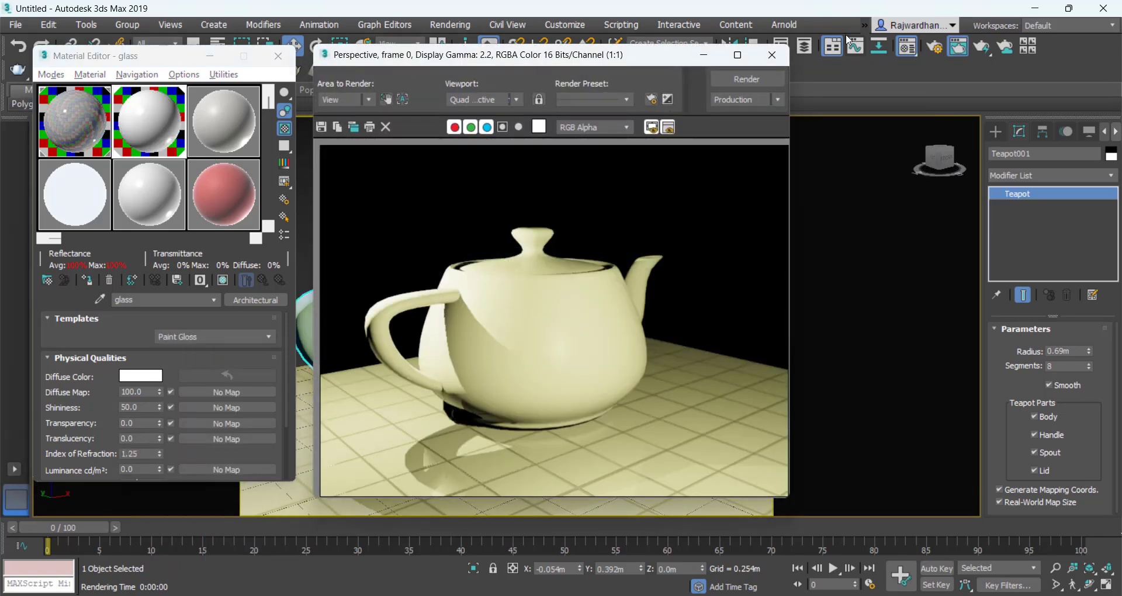
{"action": "left_click", "coordinate": [773, 54]}
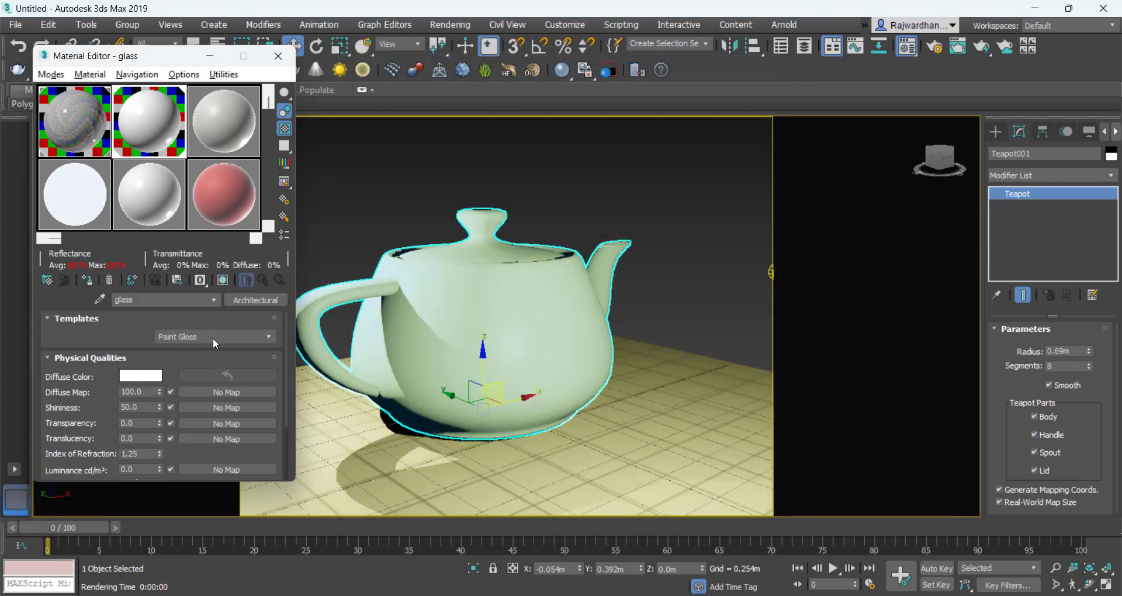
- Try the Ceramic Tile, Glazed template and the Masonry template on the glass material
{"action": "left_click", "coordinate": [212, 338]}
{"action": "left_click", "coordinate": [202, 353]}
{"action": "left_click", "coordinate": [201, 340]}
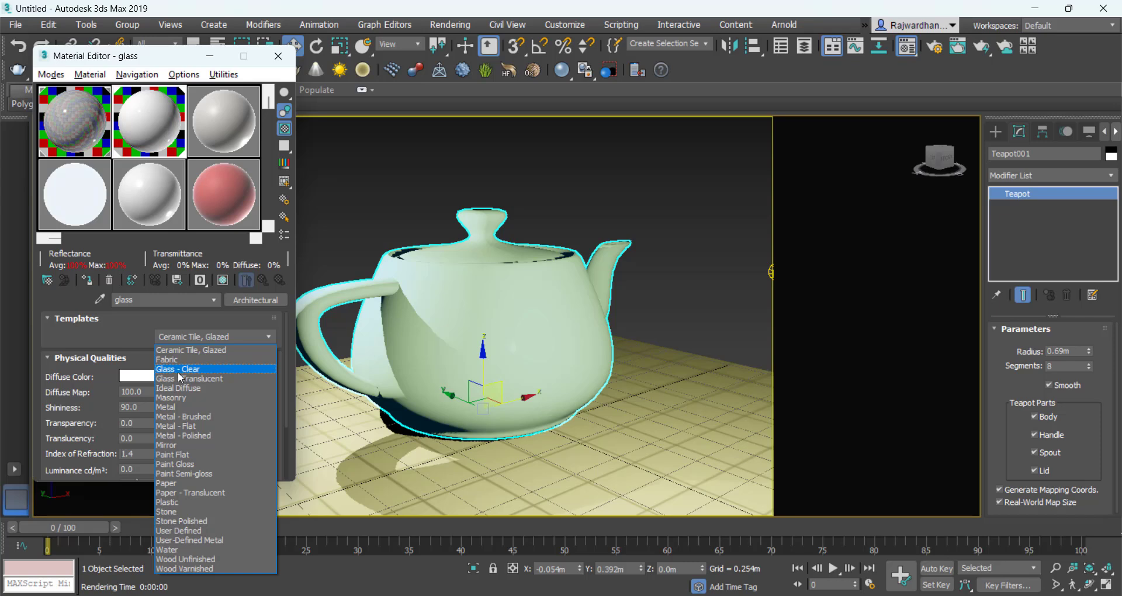
{"action": "left_click", "coordinate": [196, 398]}
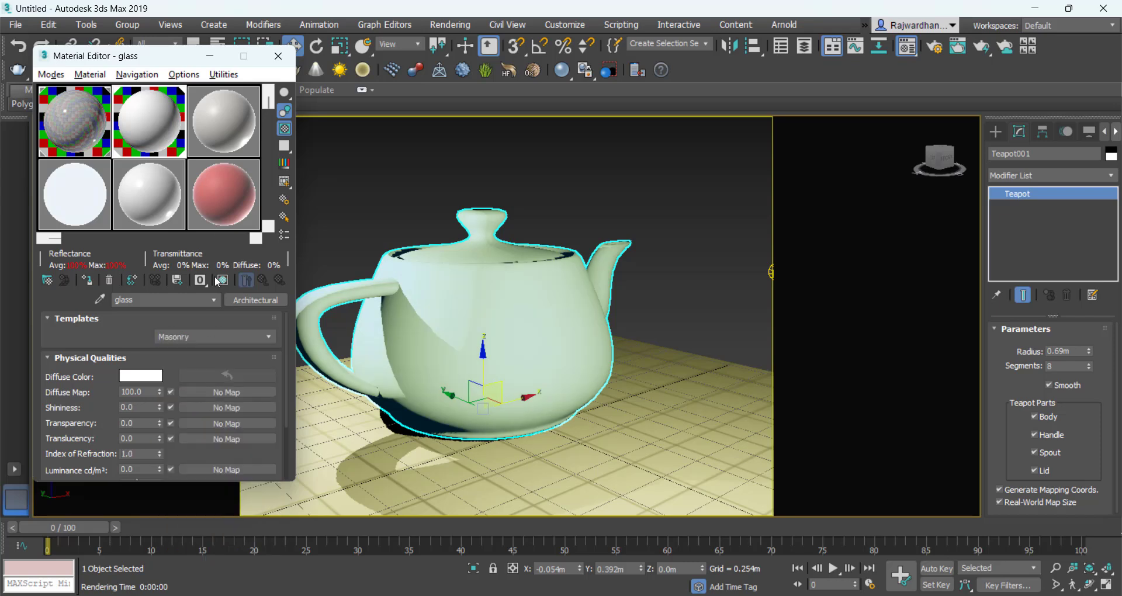
- Switch the glass material to the Plastic template with shininess 70, apply it to the teapot and test-render it
{"action": "left_click", "coordinate": [229, 337]}
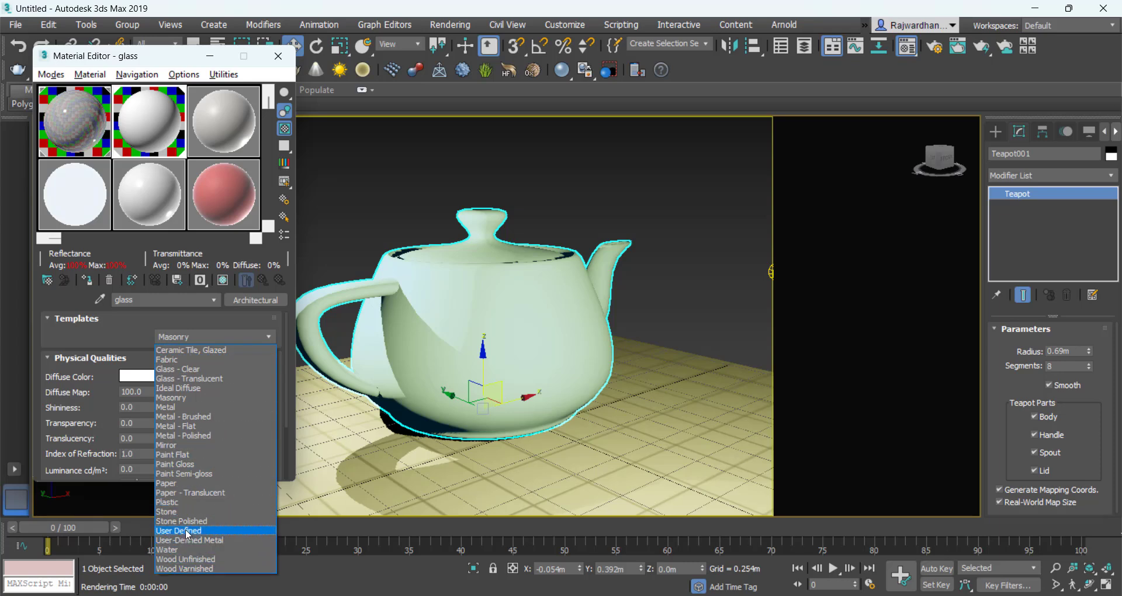
{"action": "left_click", "coordinate": [198, 503]}
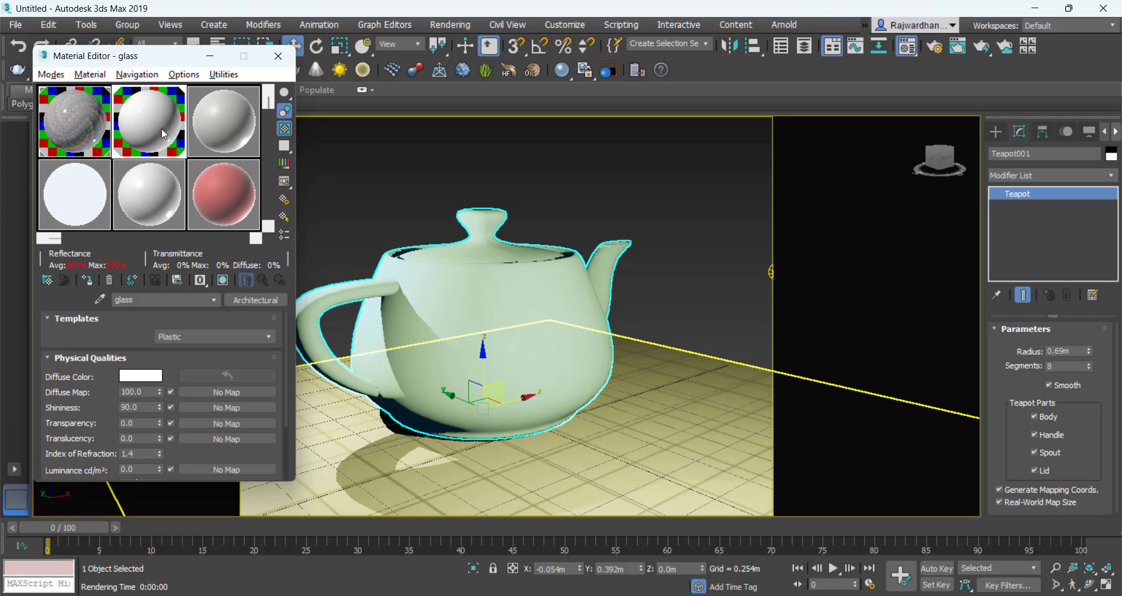
{"action": "left_click_drag", "start_coordinate": [158, 409], "coordinate": [160, 426]}
{"action": "left_click_drag", "start_coordinate": [164, 122], "coordinate": [511, 387]}
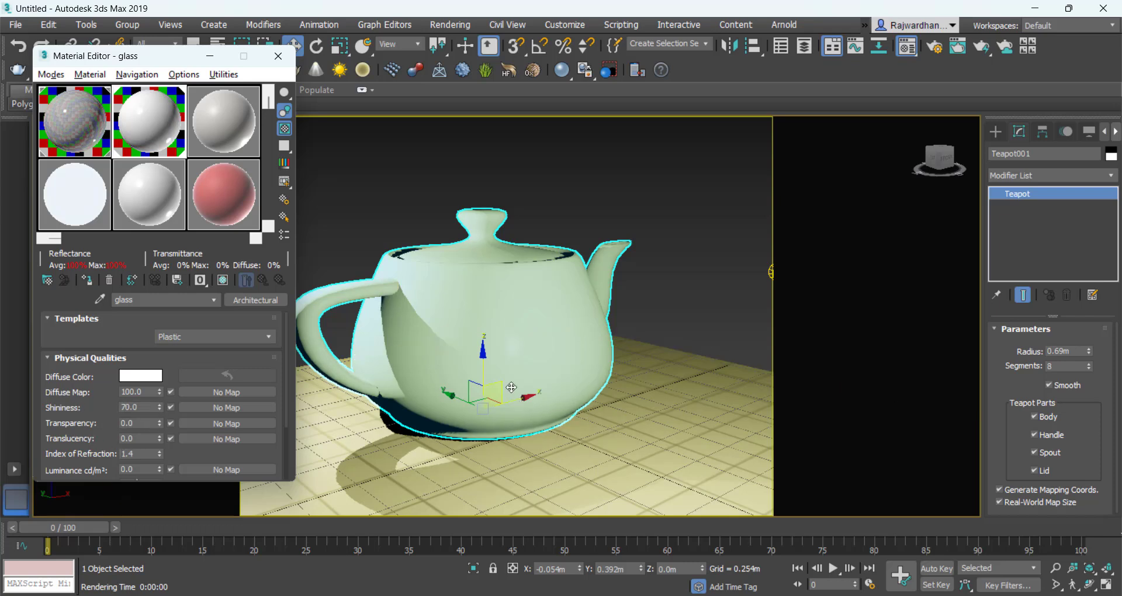
{"action": "key", "text": "shift+q"}
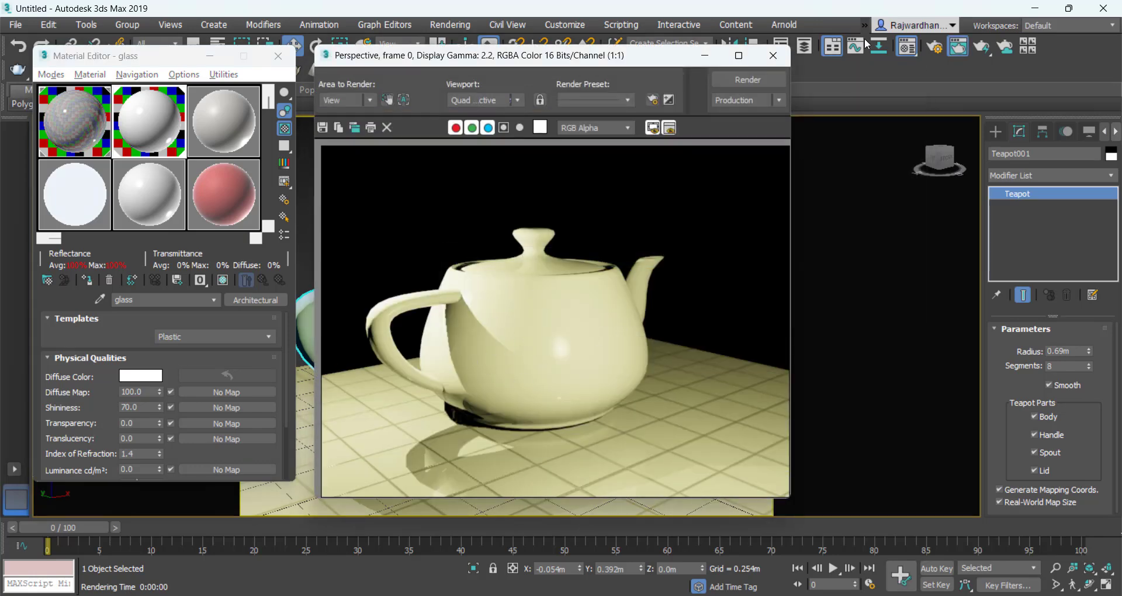
{"action": "left_click", "coordinate": [773, 55]}
- Switch the glass material back to the Glass - Clear template, test-render the teapot and deselect it
{"action": "left_click", "coordinate": [195, 335]}
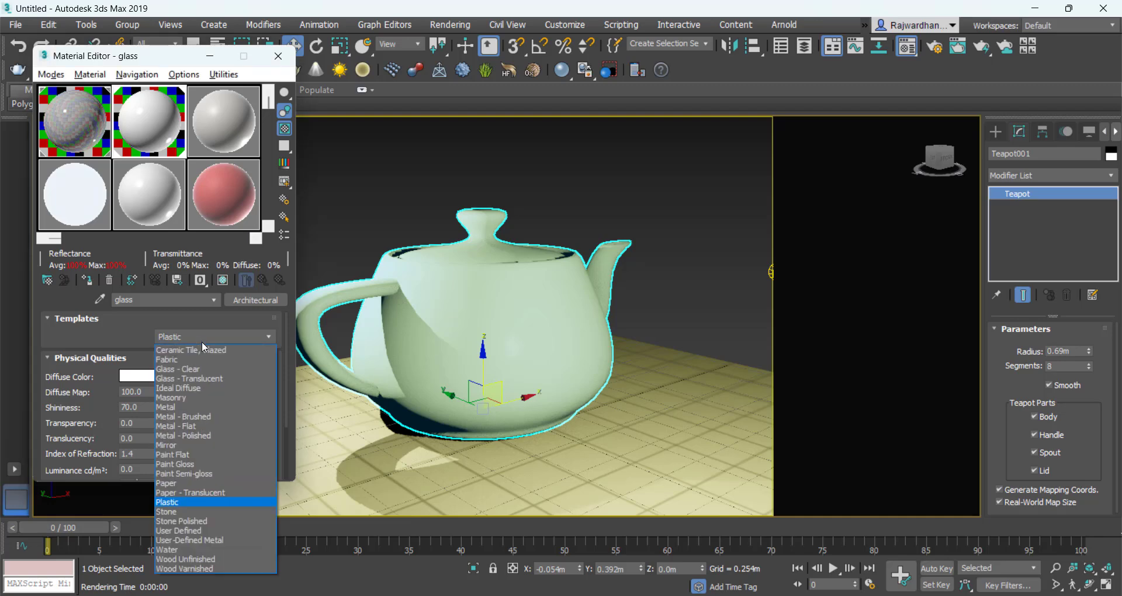
{"action": "left_click", "coordinate": [198, 368]}
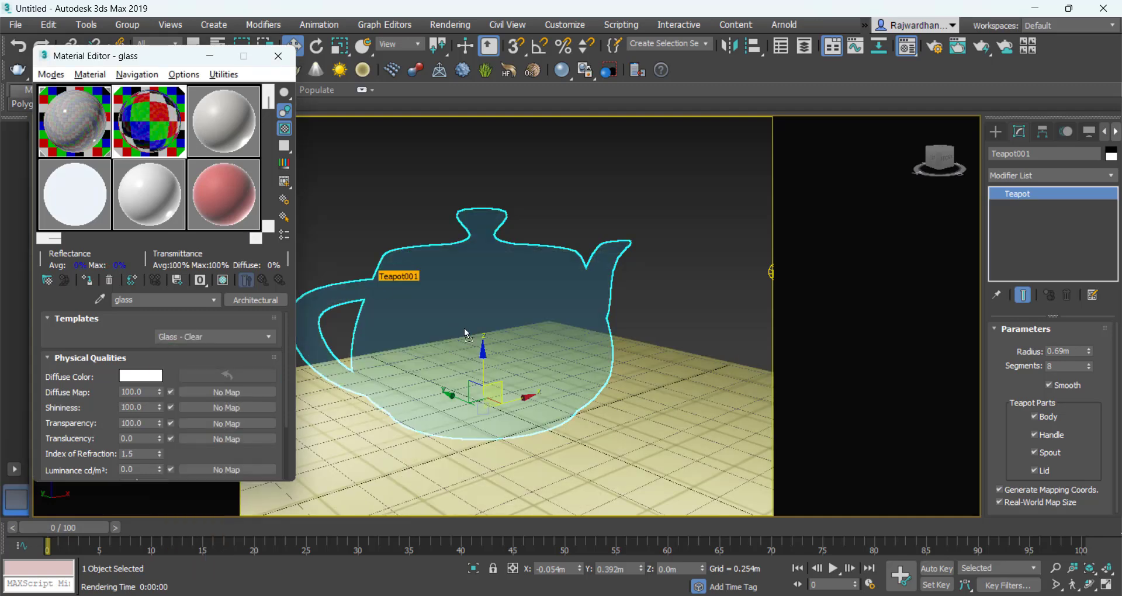
{"action": "key", "text": "shift+q"}
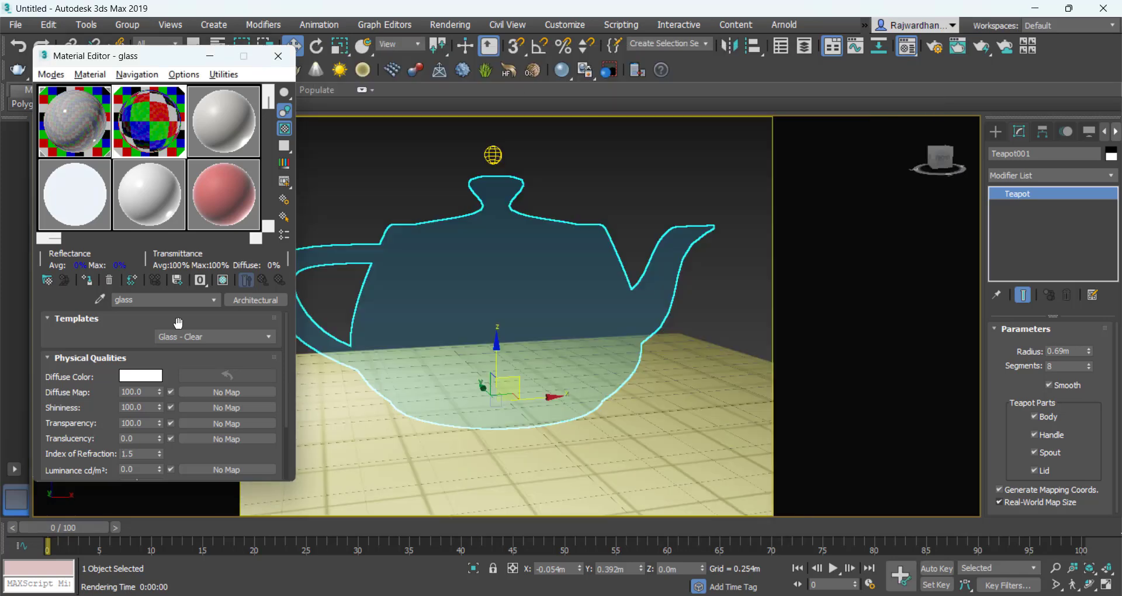
{"action": "left_click", "coordinate": [556, 217]}
- Switch the glass material to the Metal - Brushed template with a yellow diffuse color of red 255, green 255 and blue 31
{"action": "left_click", "coordinate": [238, 338]}
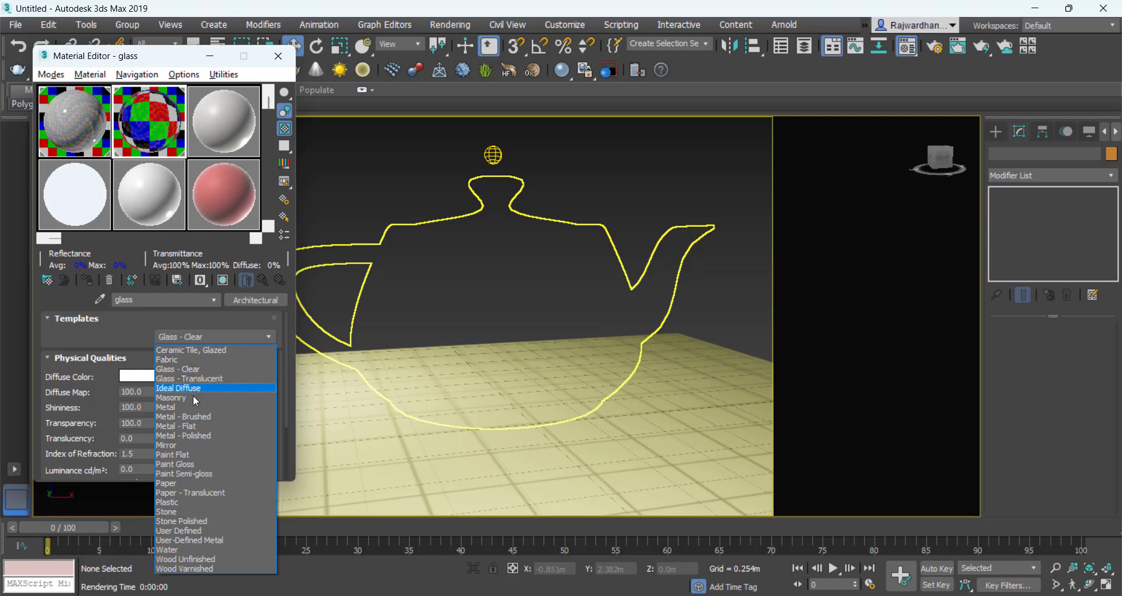
{"action": "left_click", "coordinate": [220, 416]}
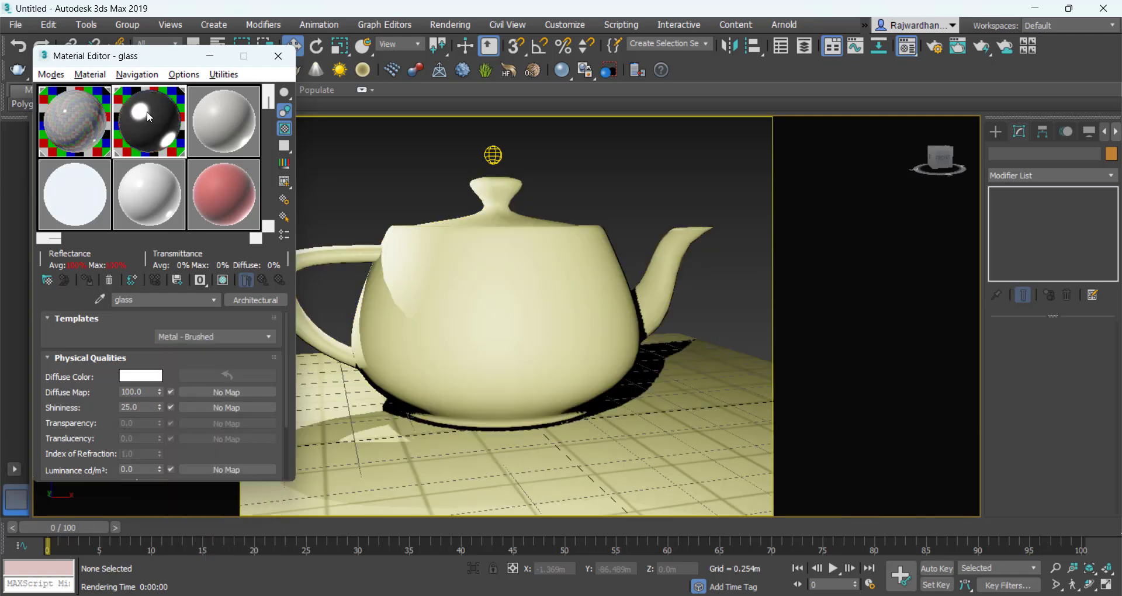
{"action": "left_click", "coordinate": [149, 377]}
{"action": "left_click_drag", "start_coordinate": [474, 127], "coordinate": [478, 127]}
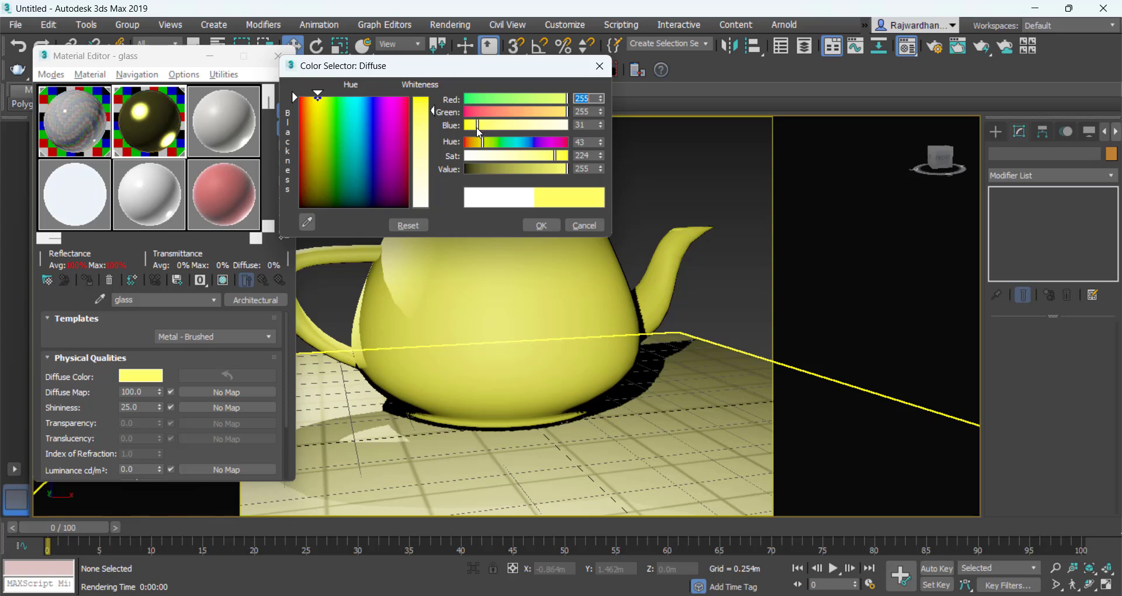
{"action": "left_click", "coordinate": [541, 225]}
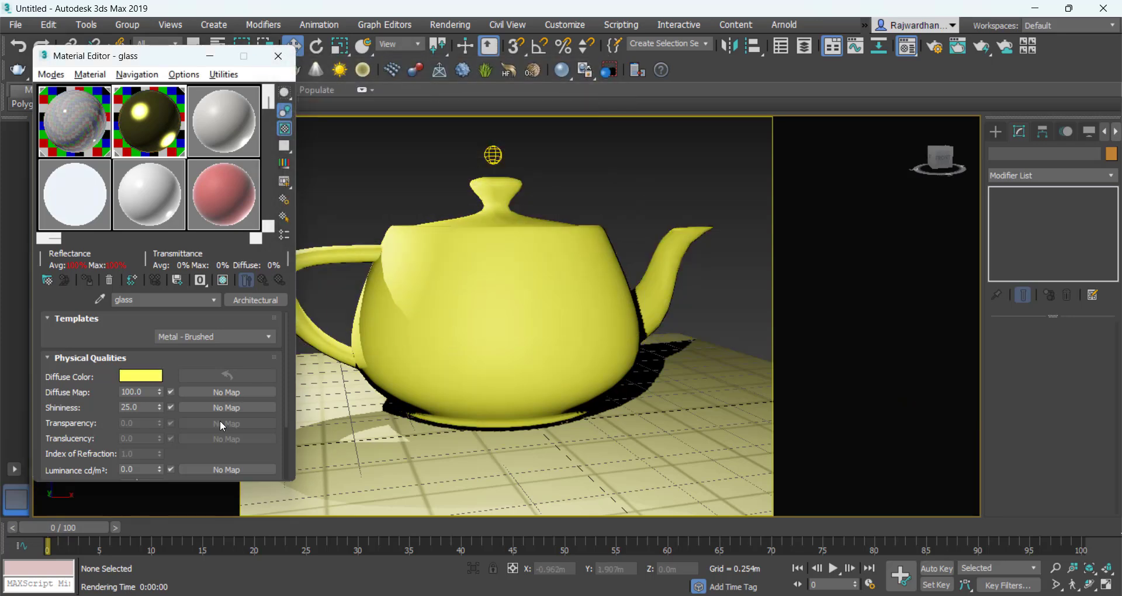
- Render the yellow brushed-metal teapot and save the image to the Desktop as a JPEG file named wew
{"action": "key", "text": "shift+q"}
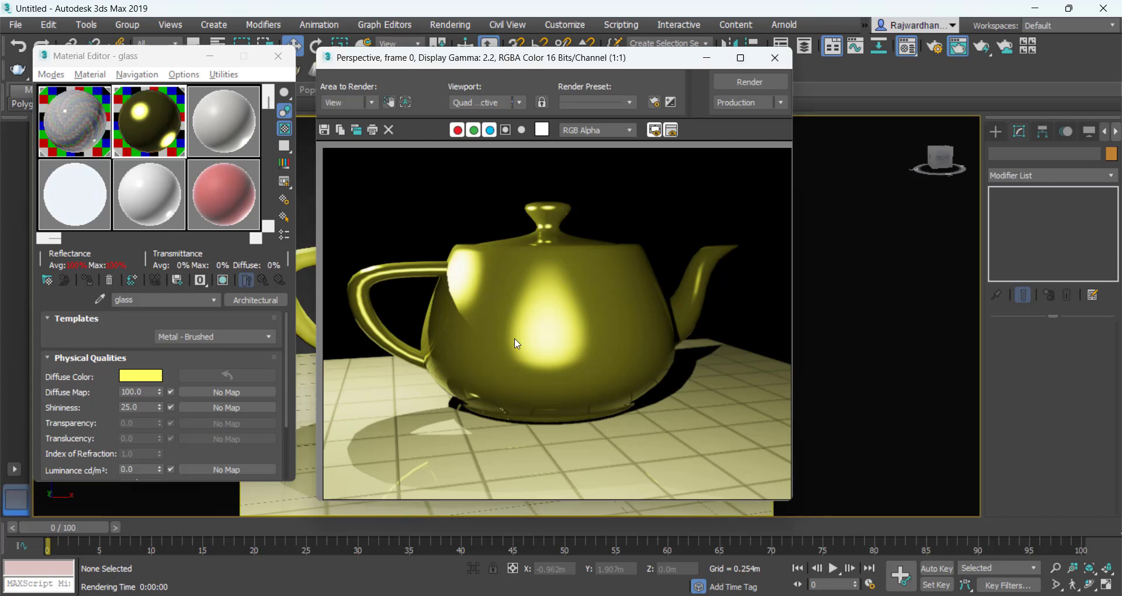
{"action": "left_click", "coordinate": [324, 130]}
{"action": "left_click", "coordinate": [366, 253]}
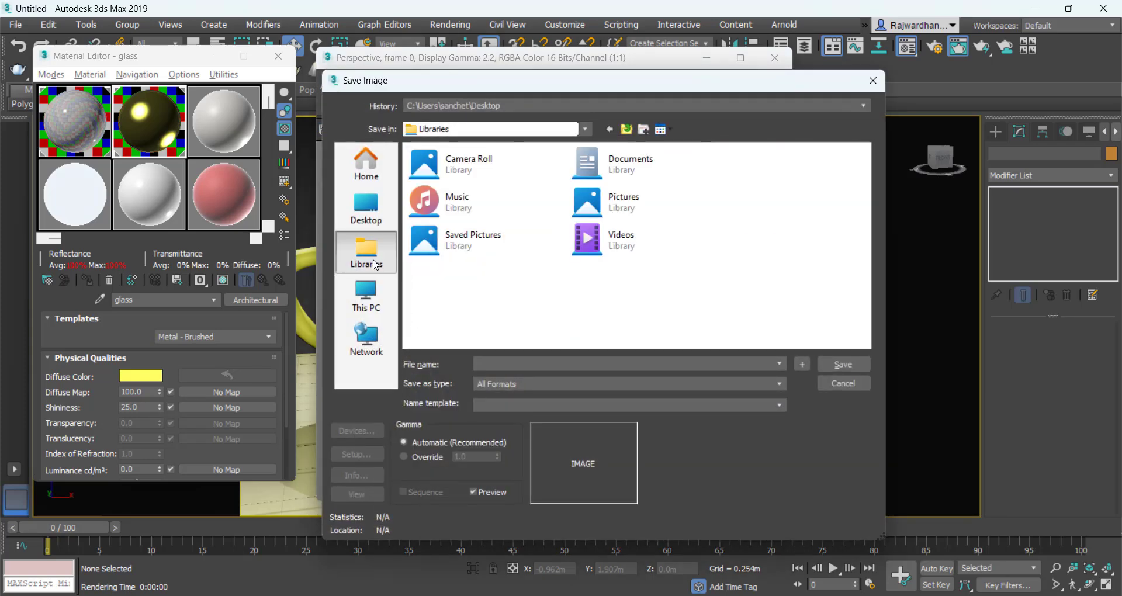
{"action": "left_click", "coordinate": [367, 209]}
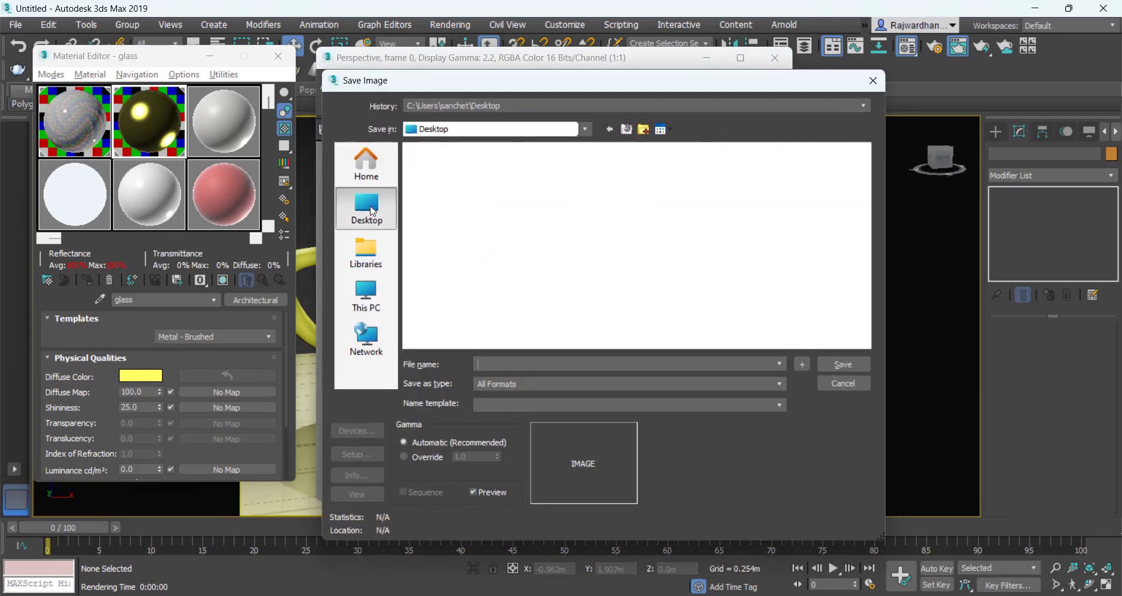
{"action": "left_click", "coordinate": [544, 365]}
{"action": "left_click", "coordinate": [559, 381]}
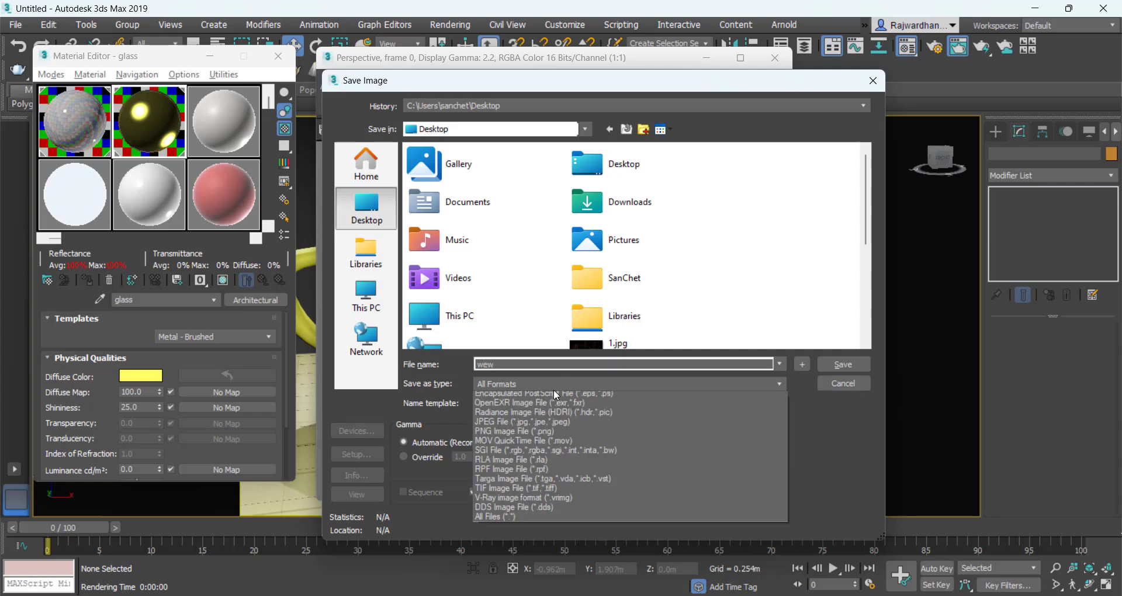
{"action": "left_click", "coordinate": [555, 464]}
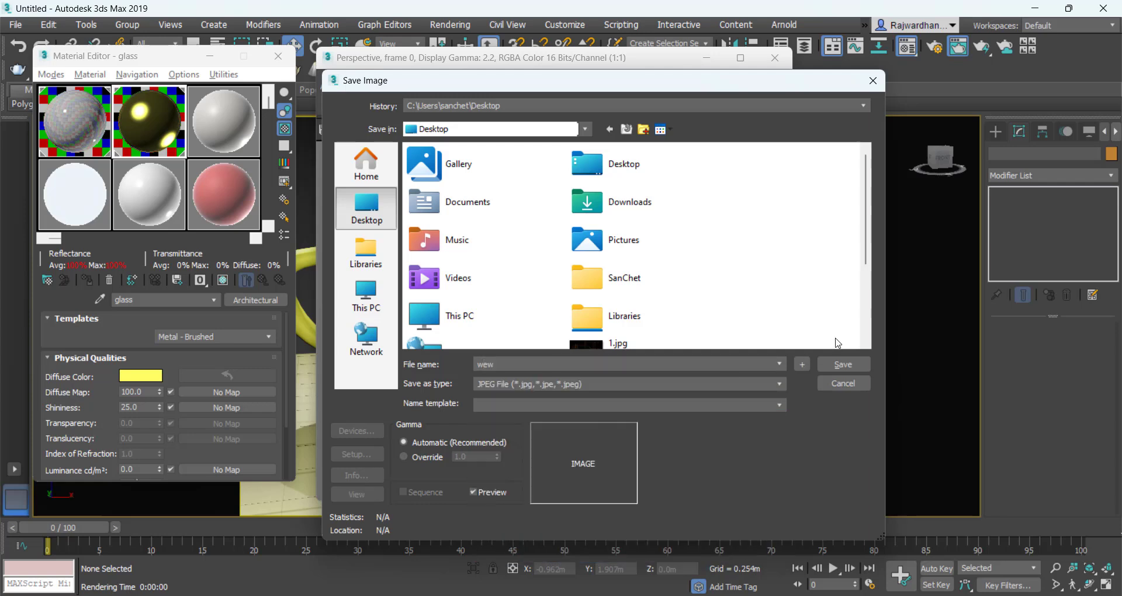
{"action": "left_click", "coordinate": [843, 364]}
{"action": "left_click", "coordinate": [566, 395]}
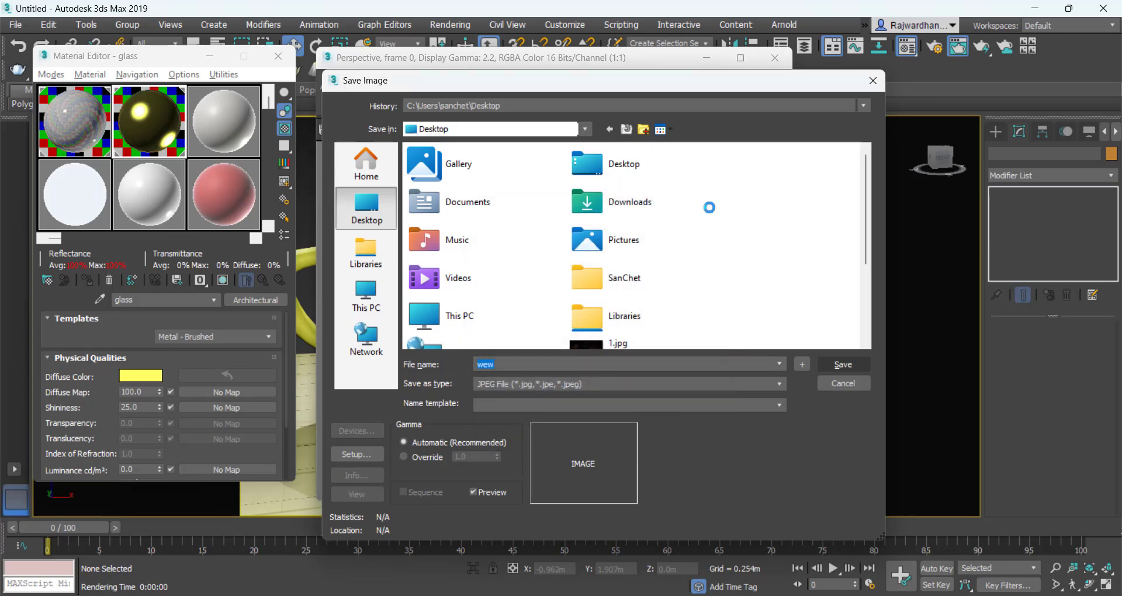
{"action": "left_click", "coordinate": [775, 58]}
{"action": "scroll", "coordinate": [501, 353], "scroll_direction": "down", "scroll_amount": 3}
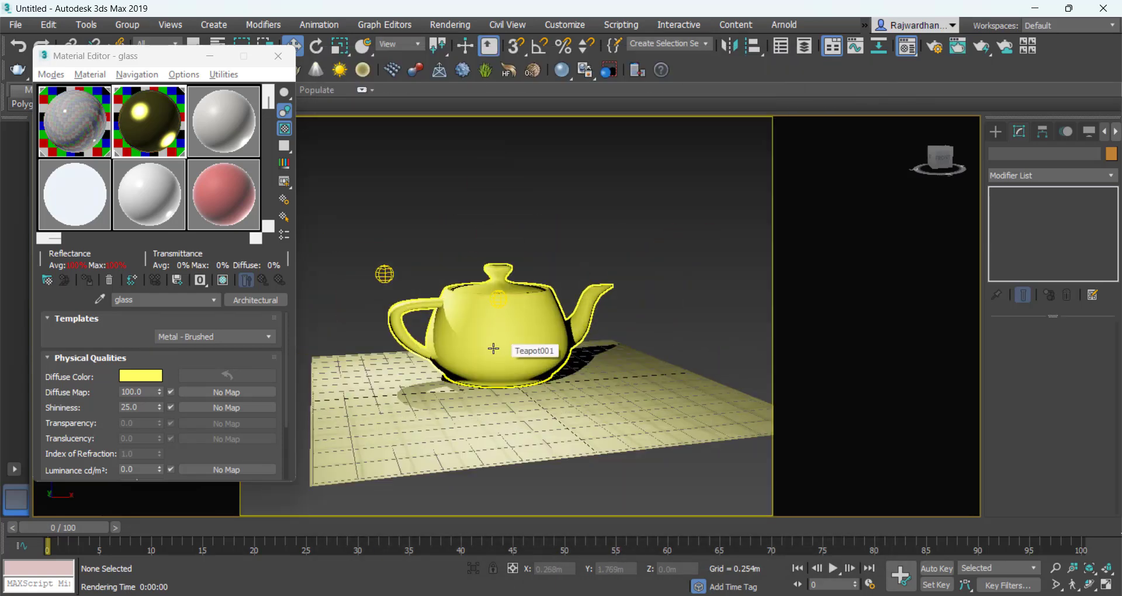
{"action": "middle_click_drag", "start_coordinate": [501, 353], "coordinate": [712, 217], "text": "alt"}
{"action": "scroll", "coordinate": [474, 352], "scroll_direction": "up", "scroll_amount": 4}
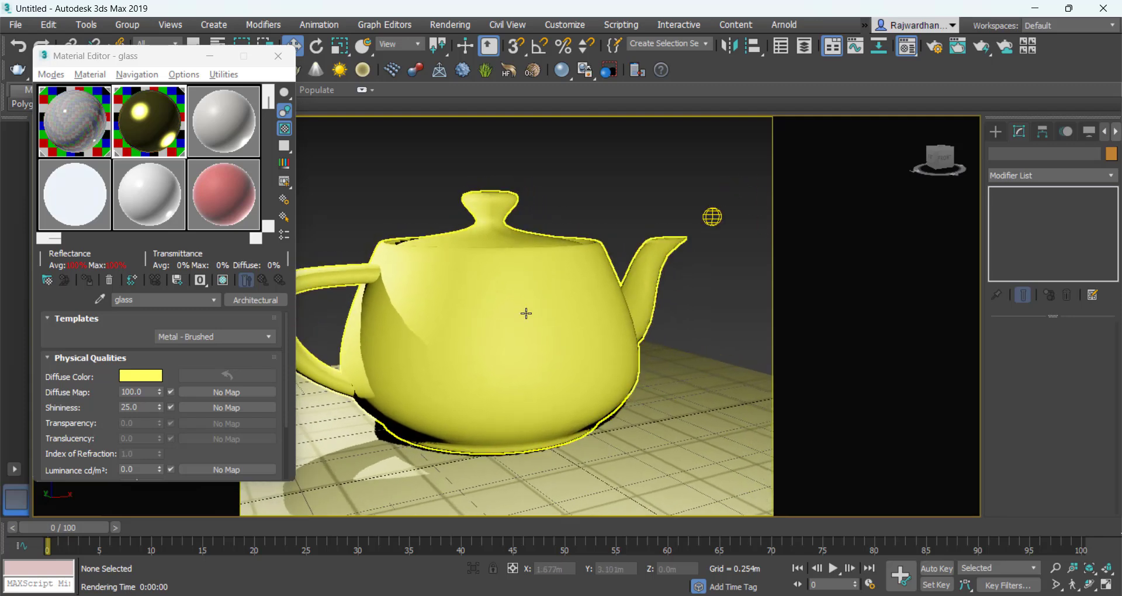
{"action": "scroll", "coordinate": [533, 316], "scroll_direction": "up", "scroll_amount": 2}
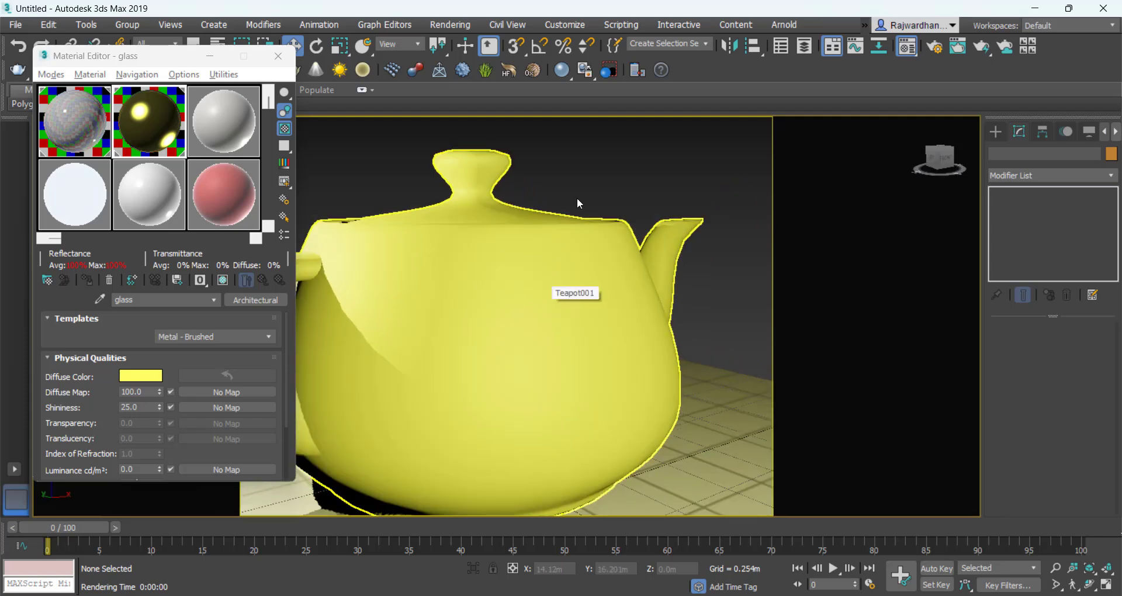
{"action": "mouse_move", "coordinate": [553, 258]}
{"action": "middle_mouse_down", "text": "alt"}
{"action": "mouse_move", "coordinate": [551, 271]}
{"action": "mouse_move", "coordinate": [569, 263]}
{"action": "middle_mouse_up", "text": "alt"}
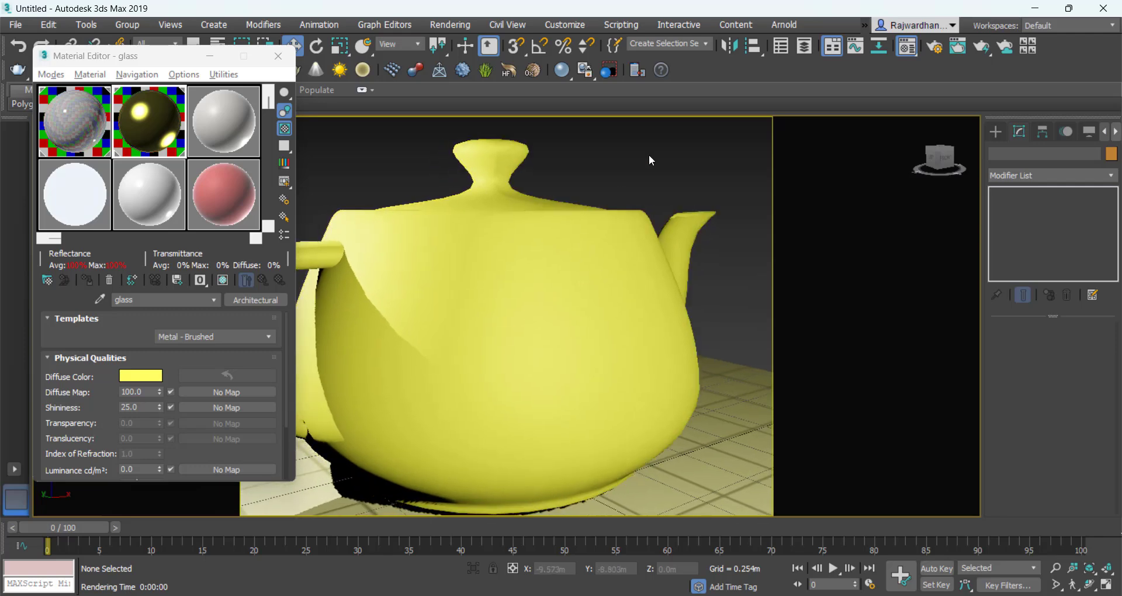
{"action": "scroll", "coordinate": [576, 291], "scroll_direction": "down", "scroll_amount": 2}
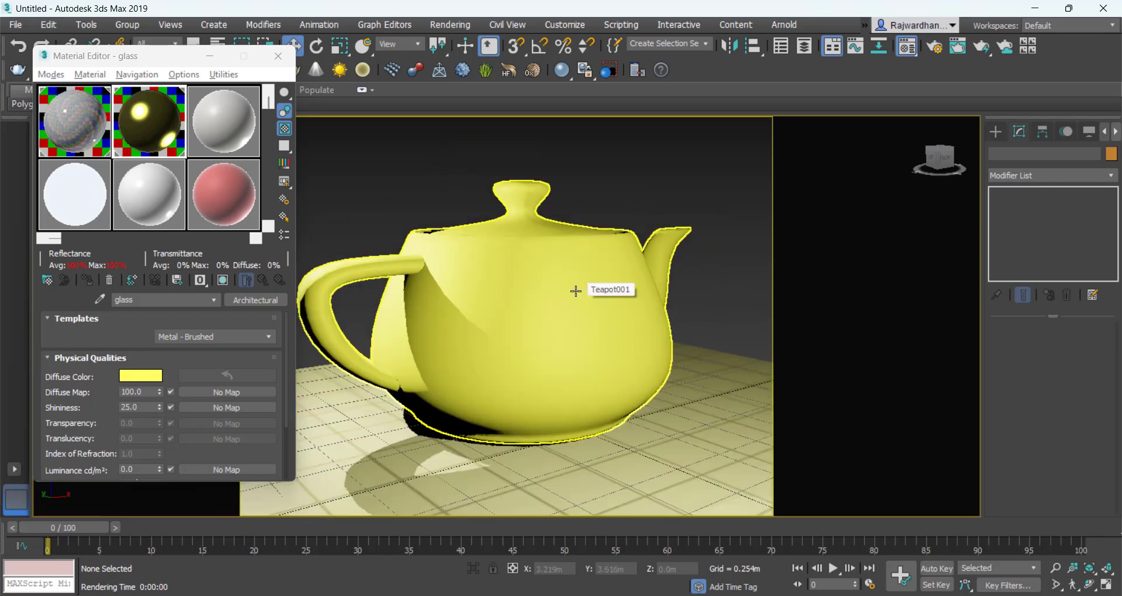